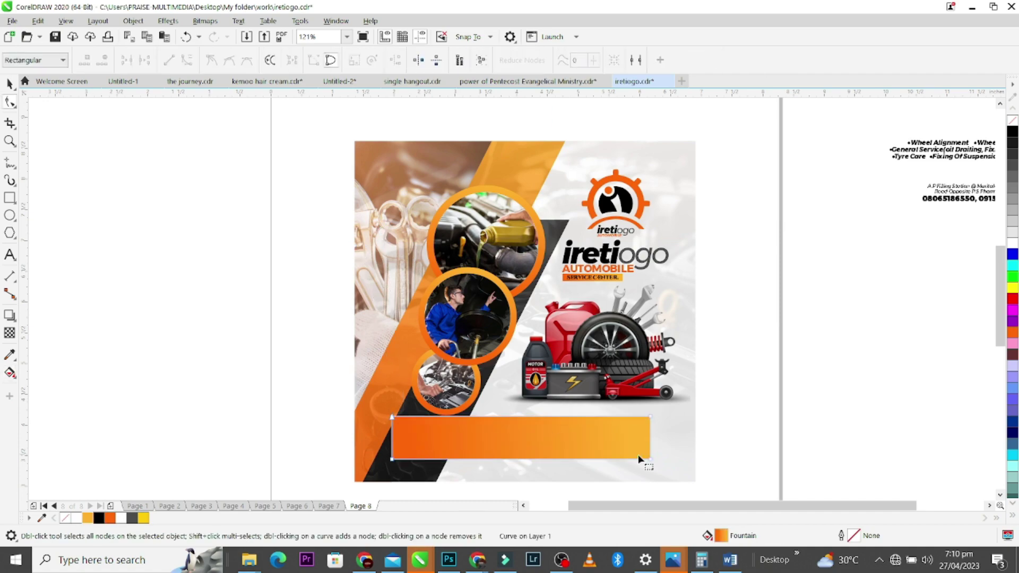
Step: Draw a 5.544-inch square and centre it on page 8
{"action": "right_click", "coordinate": [519, 436]}
{"action": "mouse_move", "coordinate": [560, 288]}
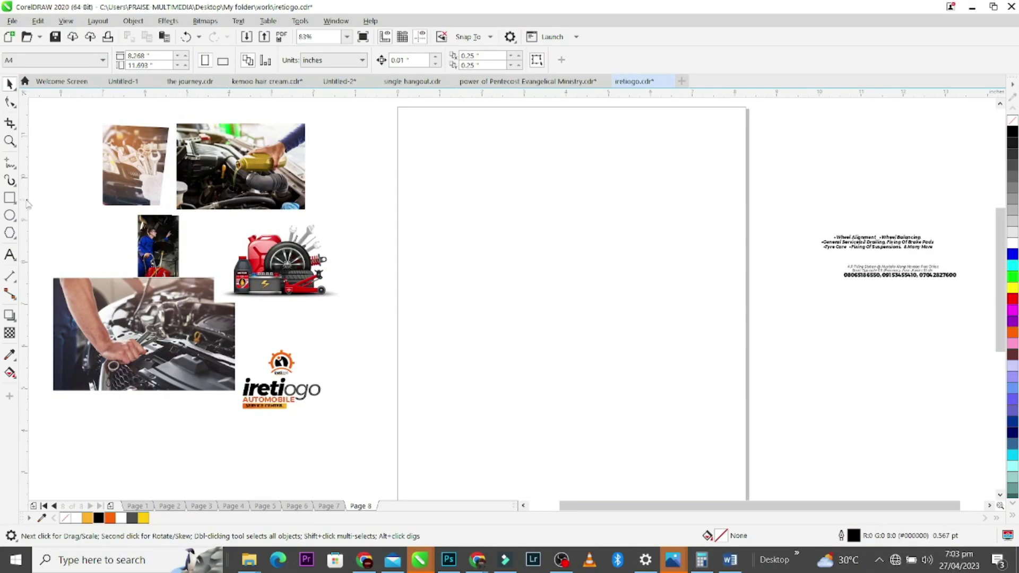
{"action": "left_click", "coordinate": [10, 198]}
{"action": "left_click_drag", "start_coordinate": [437, 158], "coordinate": [671, 377]}
{"action": "key", "text": "space"}
{"action": "key", "text": "p"}
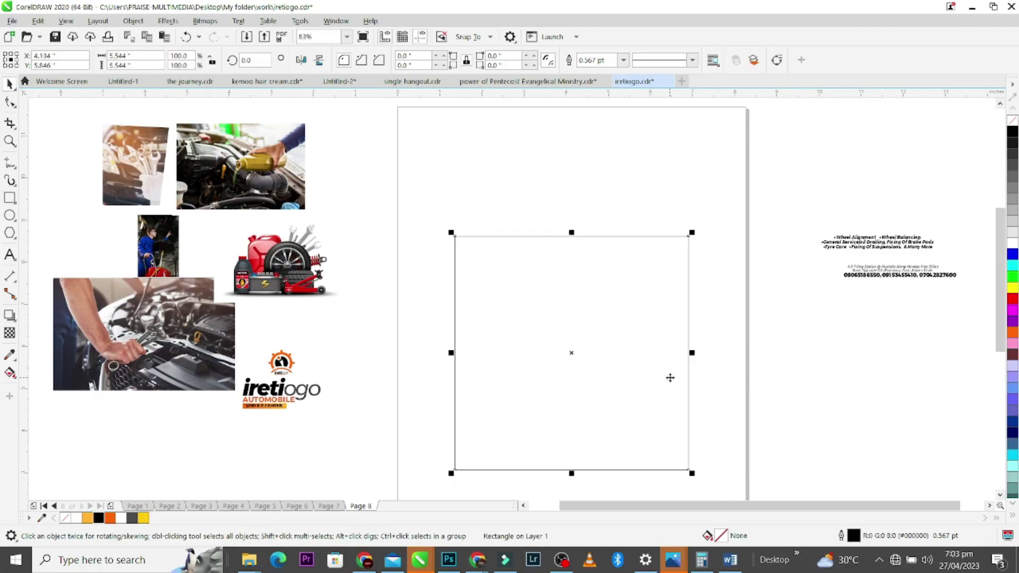
Step: Add a narrow, outline-free bar on the square's left edge with an orange-to-yellow-orange gradient
{"action": "left_click", "coordinate": [9, 198]}
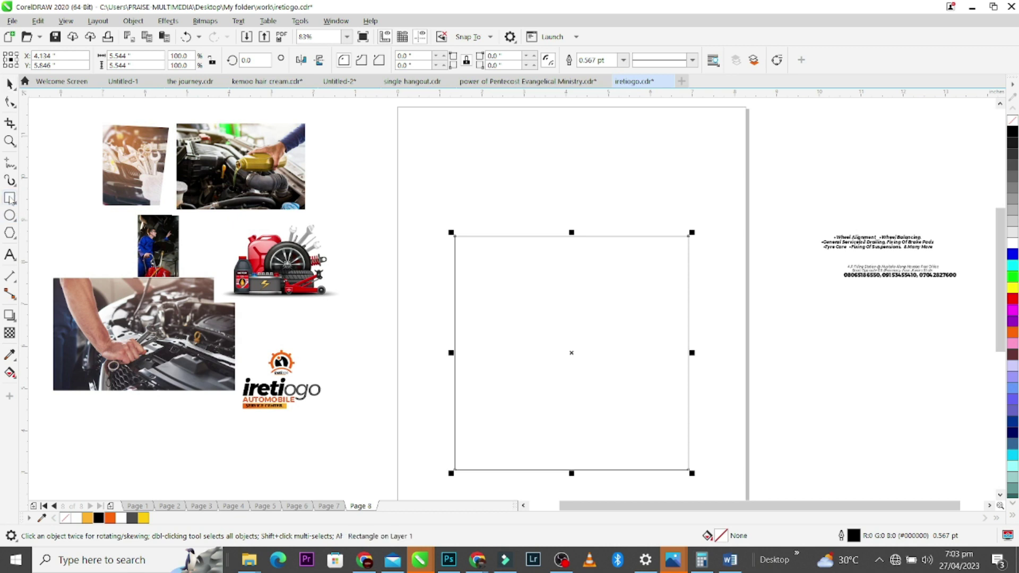
{"action": "left_click_drag", "start_coordinate": [467, 236], "coordinate": [493, 470]}
{"action": "key", "text": "space"}
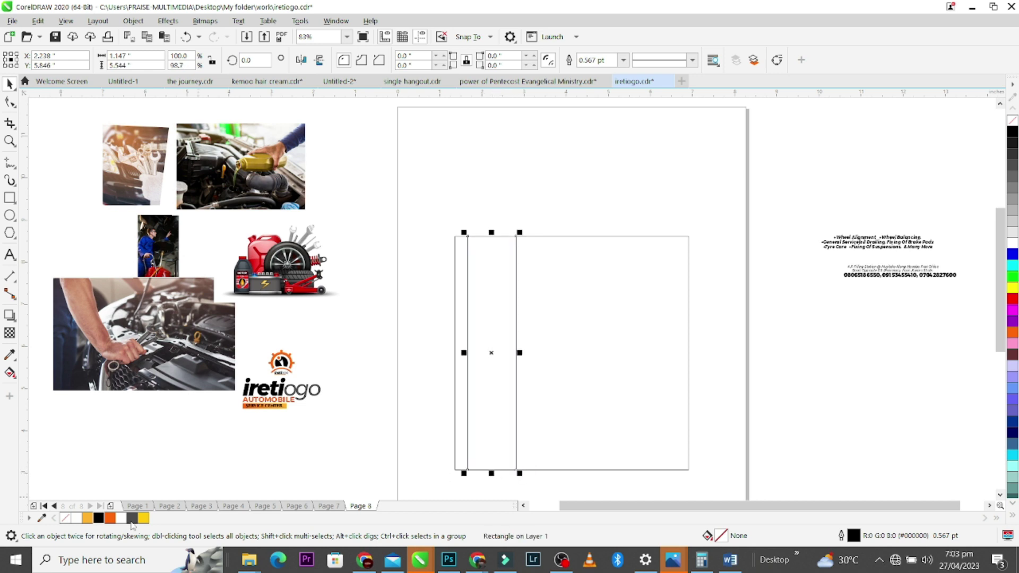
{"action": "left_click", "coordinate": [110, 518]}
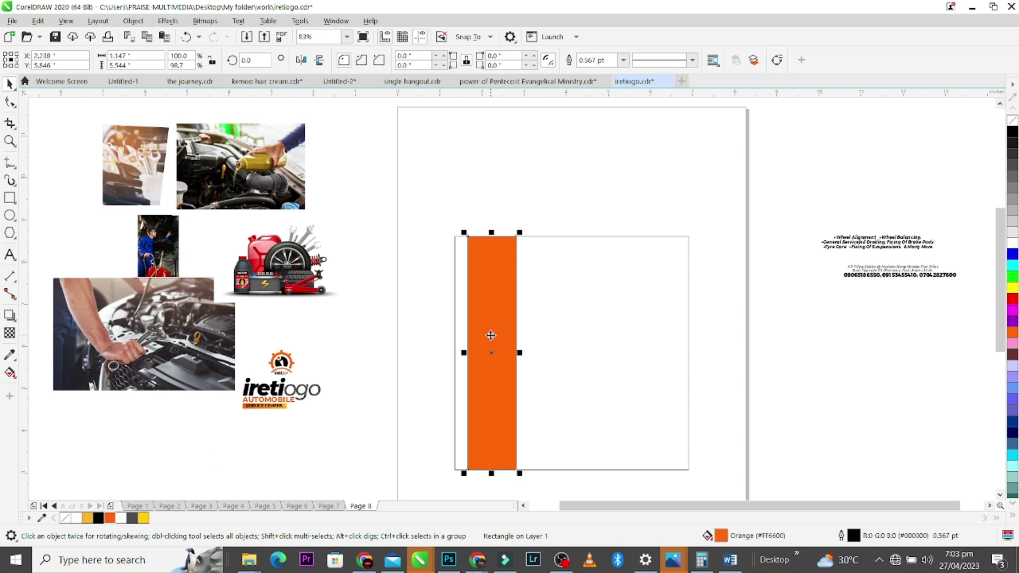
{"action": "key", "text": "g"}
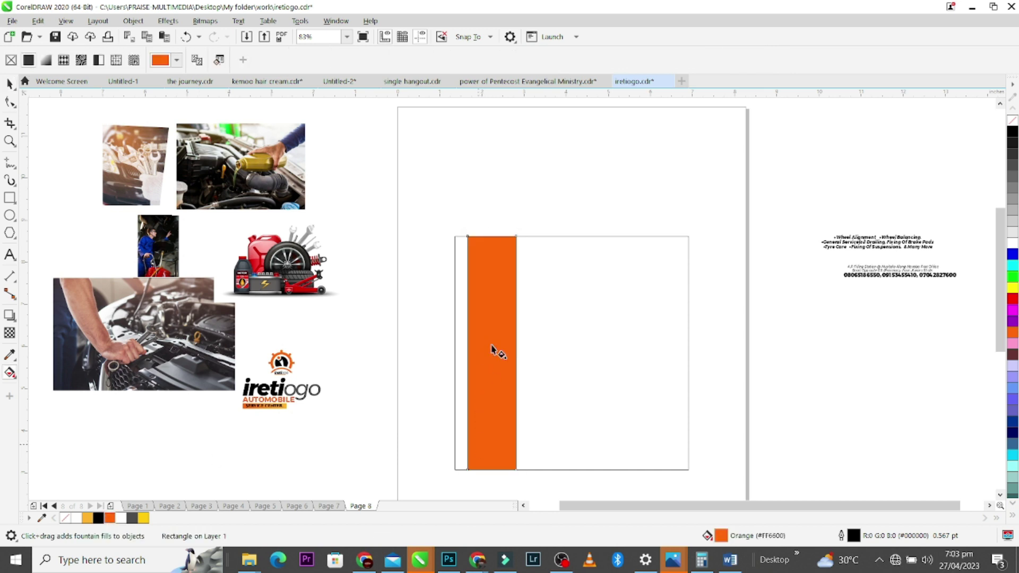
{"action": "left_click_drag", "start_coordinate": [478, 445], "coordinate": [519, 239]}
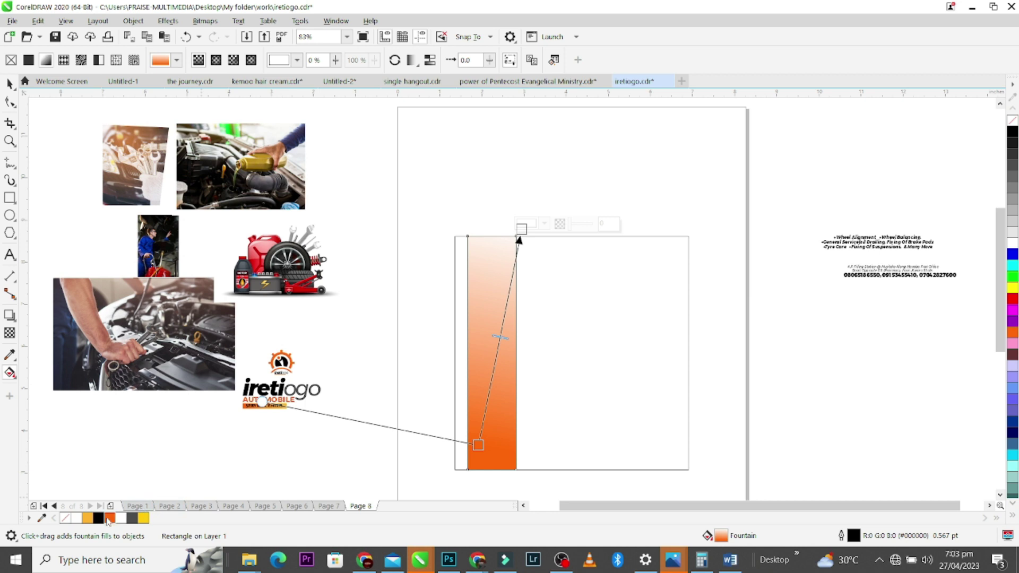
{"action": "left_click", "coordinate": [89, 519]}
{"action": "key", "text": "space"}
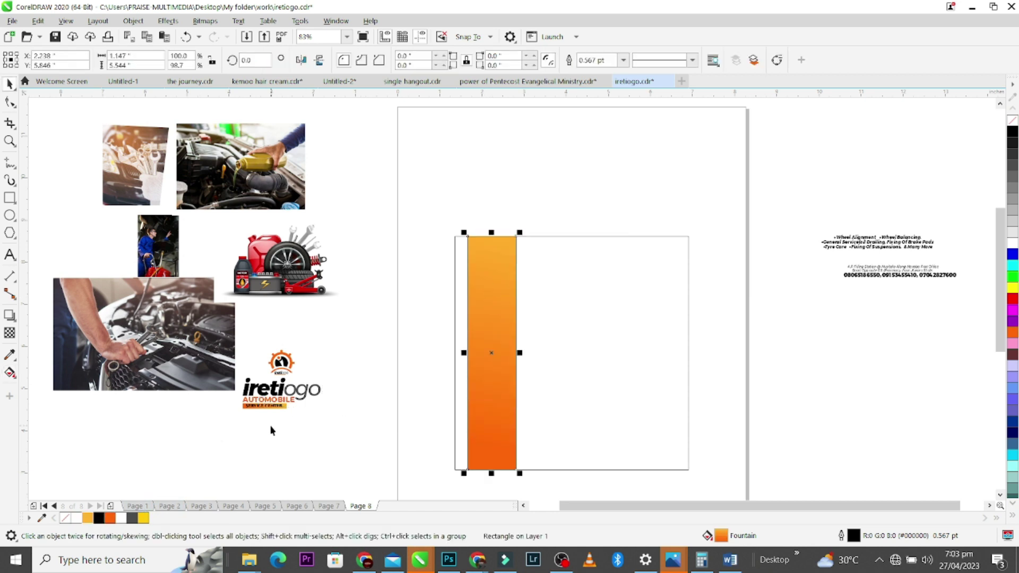
{"action": "right_click", "coordinate": [68, 519]}
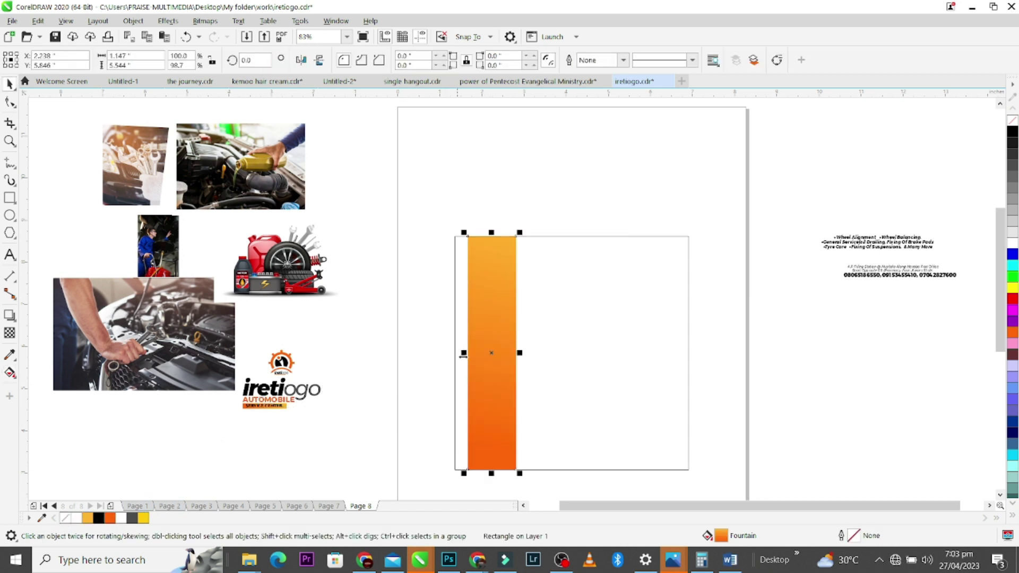
{"action": "left_click_drag", "start_coordinate": [521, 352], "coordinate": [515, 401]}
Step: Drop a copy of the bar lower right and skew both bars diagonally
{"action": "left_click", "coordinate": [495, 268], "text": "shift"}
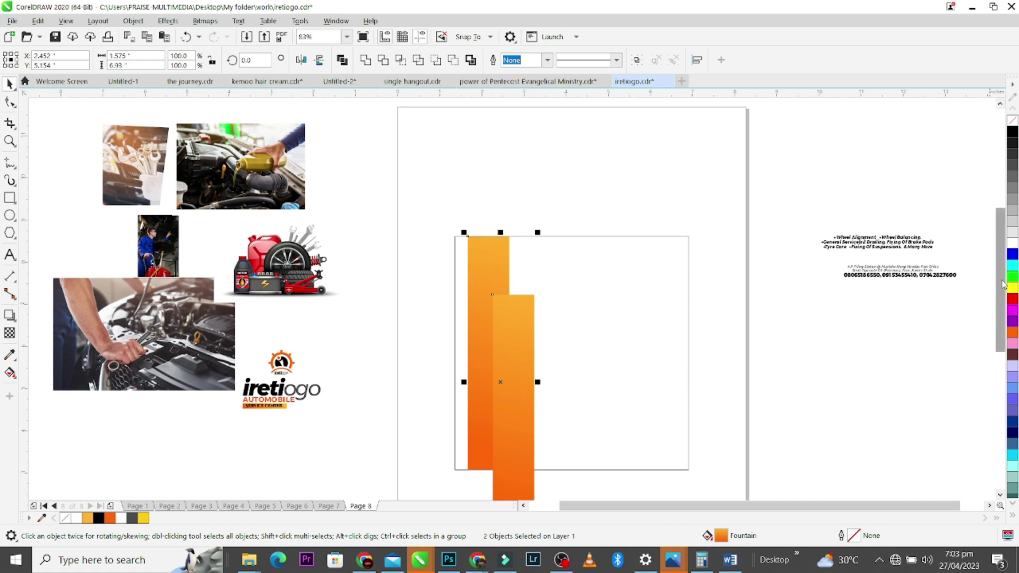
{"action": "scroll", "coordinate": [1003, 284], "scroll_direction": "down", "scroll_amount": 2}
{"action": "left_click", "coordinate": [534, 313]}
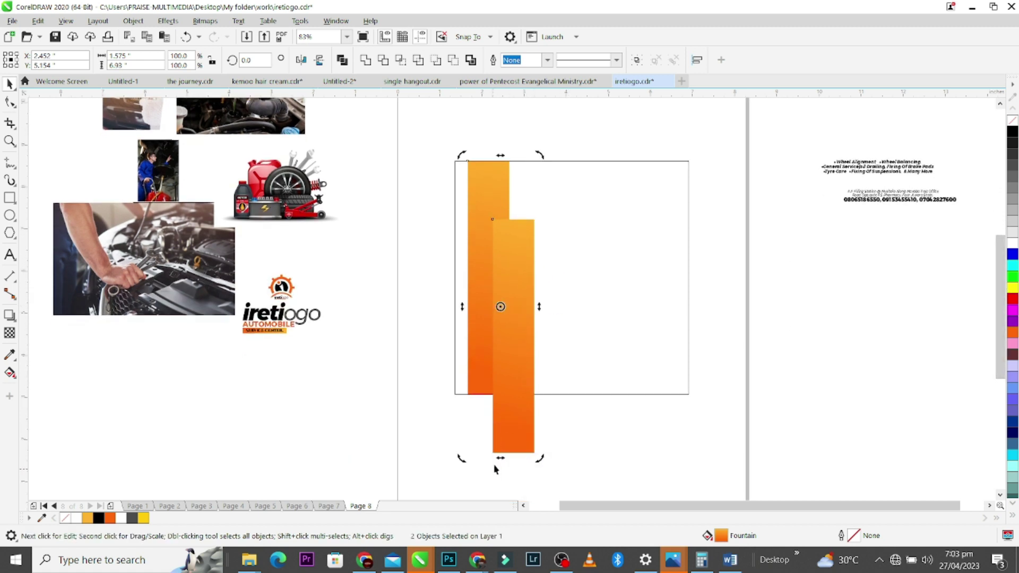
{"action": "left_click_drag", "start_coordinate": [499, 457], "coordinate": [391, 458]}
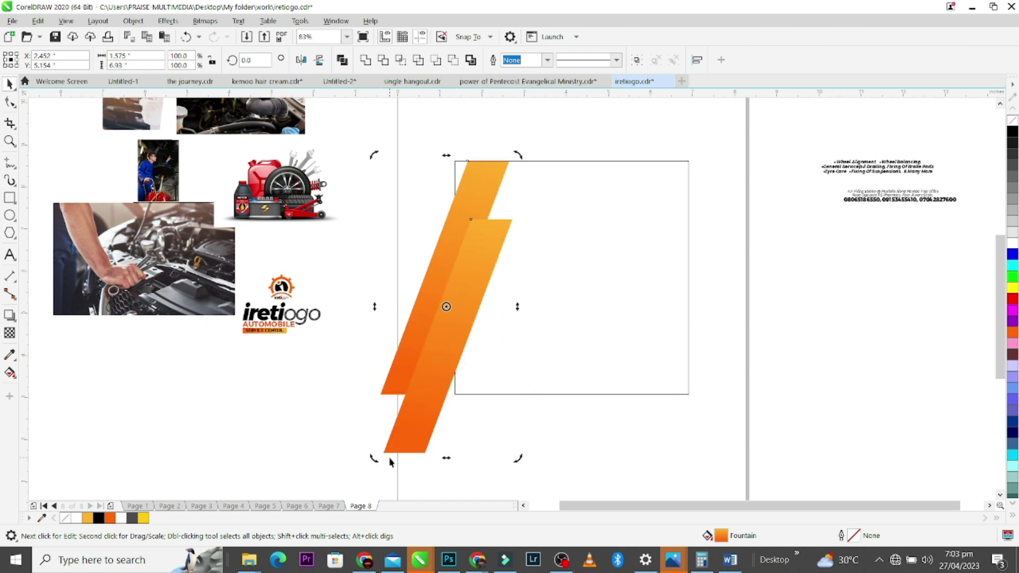
Step: Fill the lower bar with a black-to-dark-grey gradient running toward its top
{"action": "left_click", "coordinate": [482, 348]}
{"action": "left_click", "coordinate": [450, 354]}
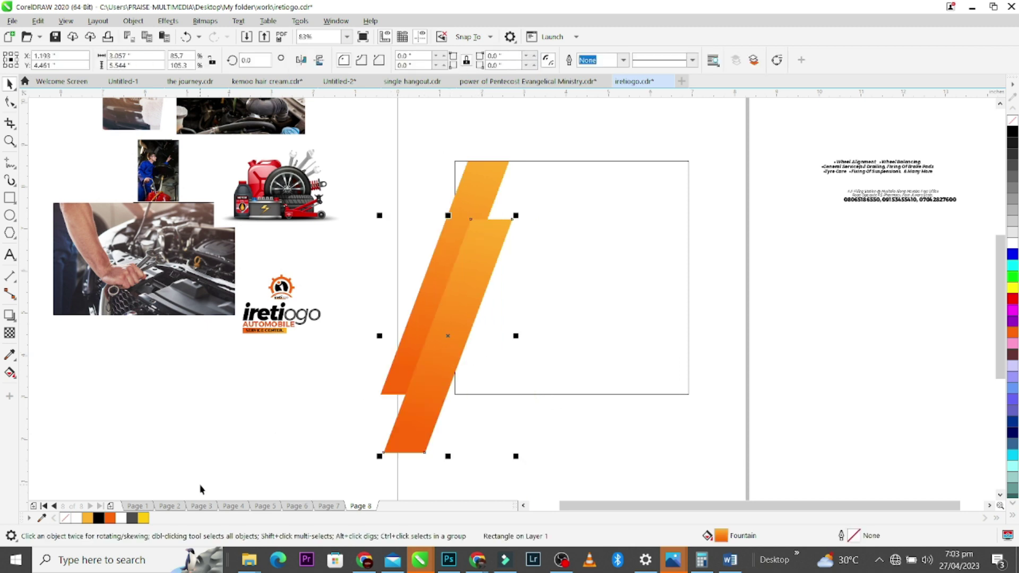
{"action": "left_click", "coordinate": [99, 519]}
{"action": "key", "text": "g"}
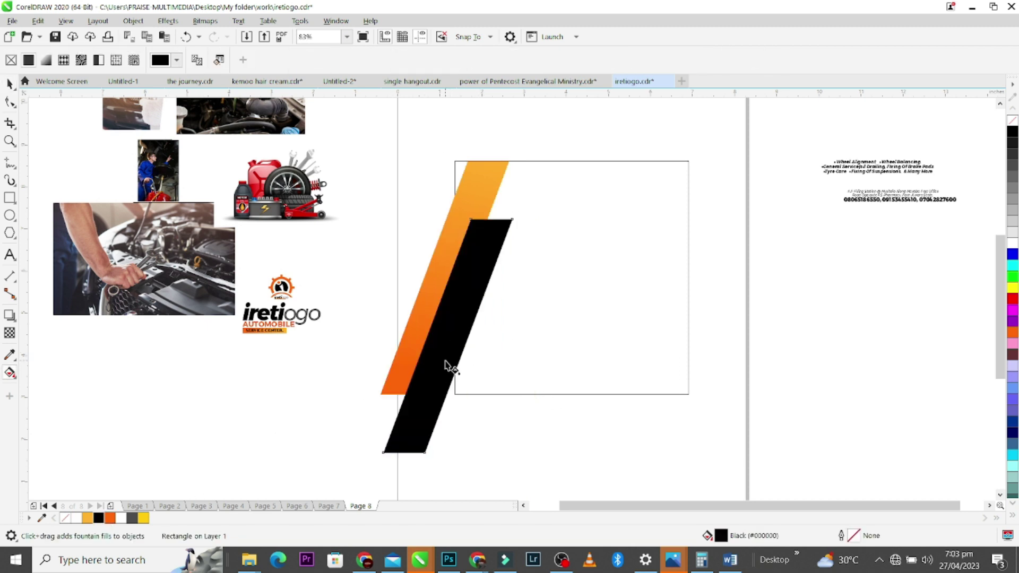
{"action": "left_click_drag", "start_coordinate": [413, 439], "coordinate": [510, 223]}
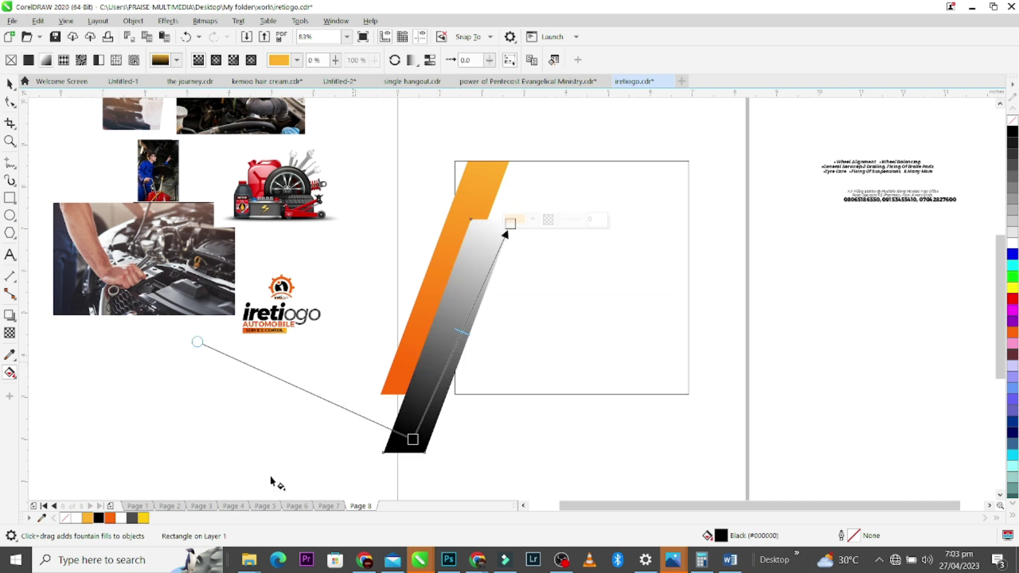
{"action": "left_click", "coordinate": [134, 519]}
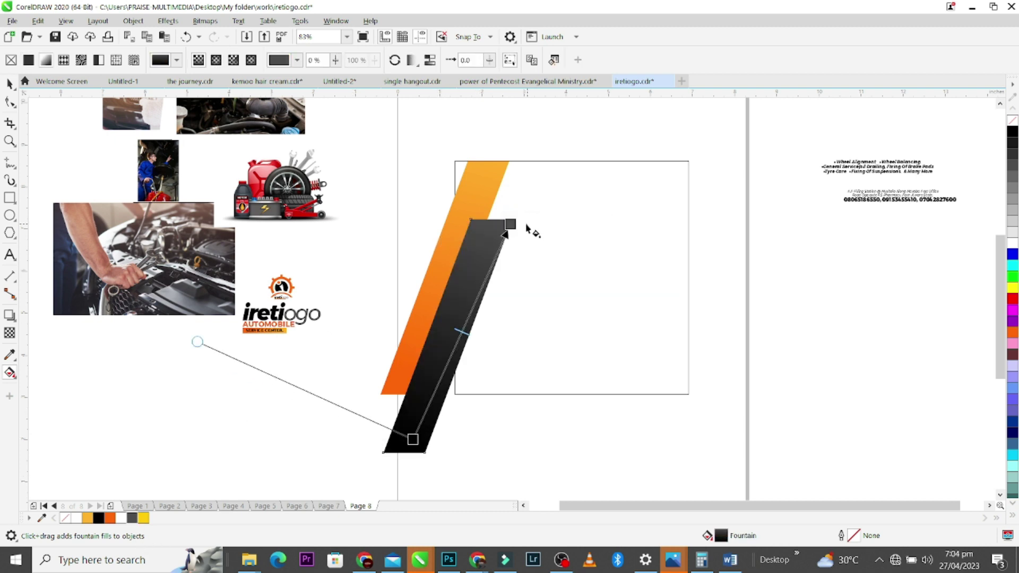
{"action": "left_click_drag", "start_coordinate": [509, 222], "coordinate": [558, 155]}
{"action": "key", "text": "space"}
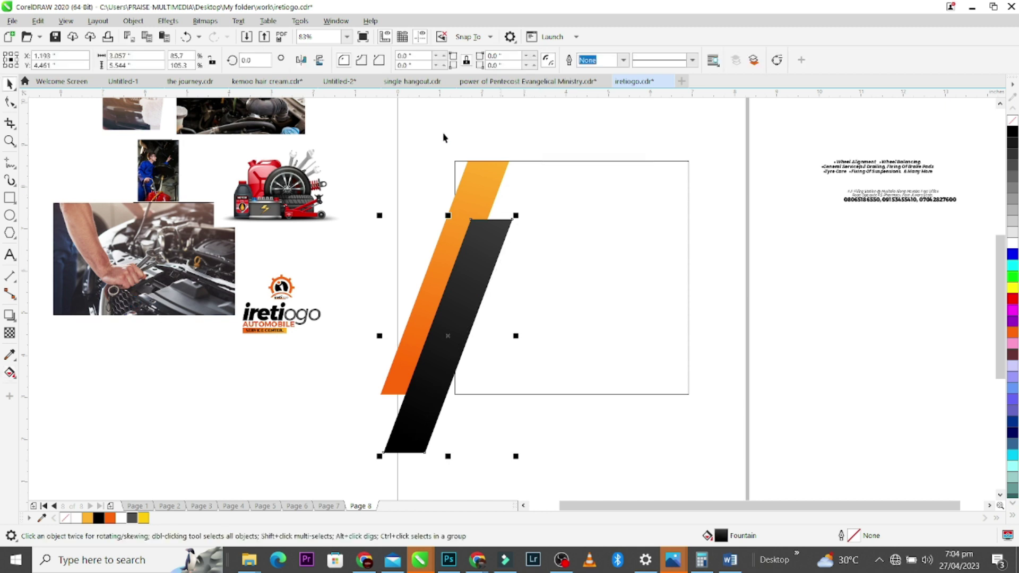
Step: Group the orange and dark slanted bars together
{"action": "left_click", "coordinate": [395, 135]}
{"action": "left_click_drag", "start_coordinate": [381, 128], "coordinate": [523, 473]}
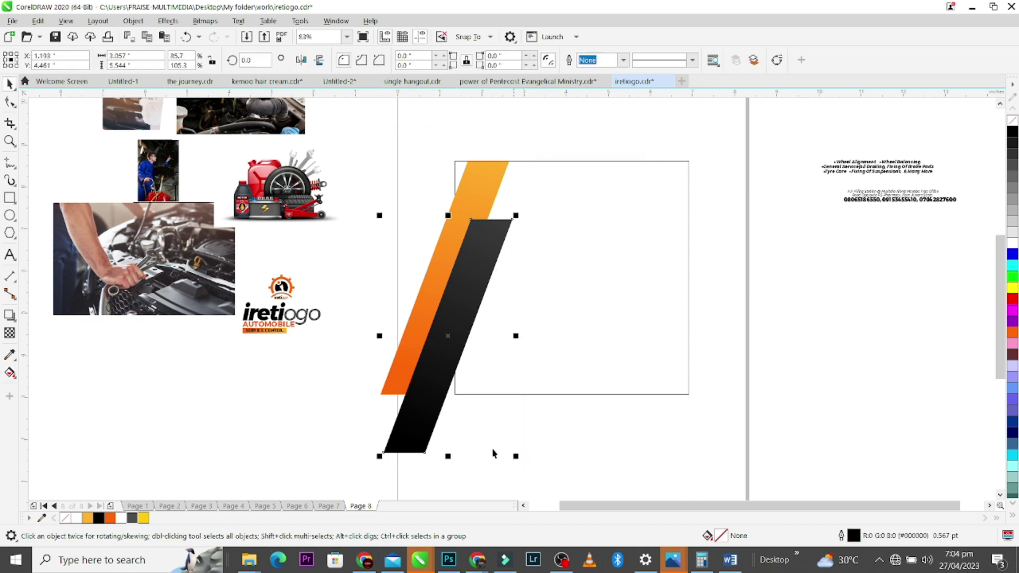
{"action": "left_click", "coordinate": [469, 214]}
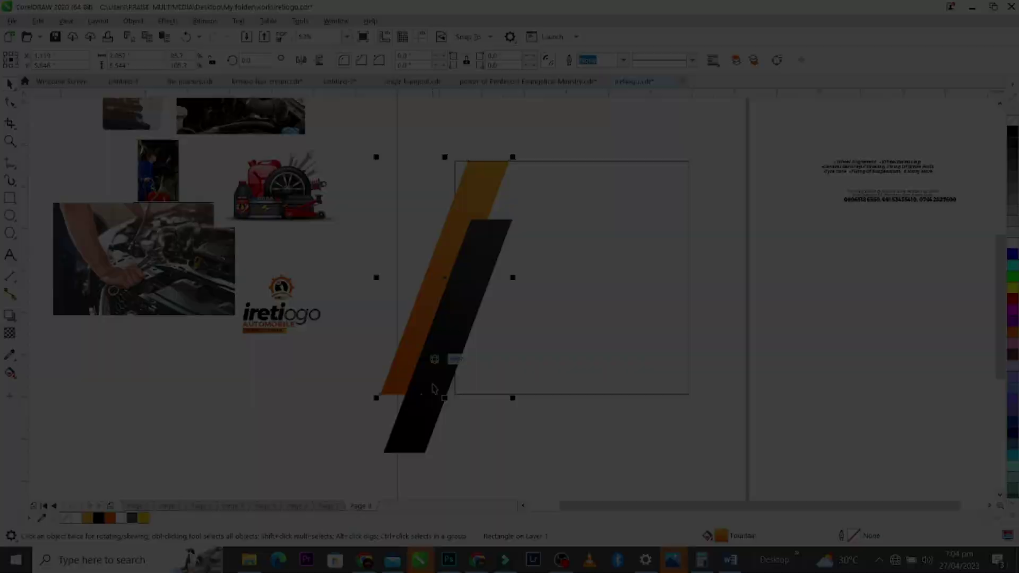
{"action": "left_click", "coordinate": [415, 434], "text": "shift"}
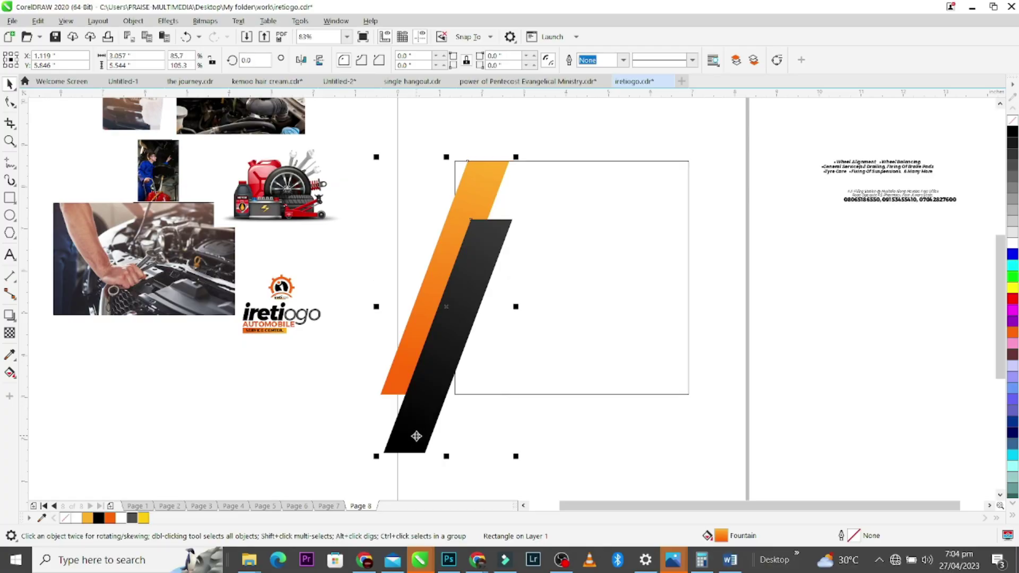
{"action": "key", "text": "ctrl+g"}
Step: PowerClip the grouped bars inside the square, then shift them right and scale them to 121.5%
{"action": "right_click", "coordinate": [439, 348]}
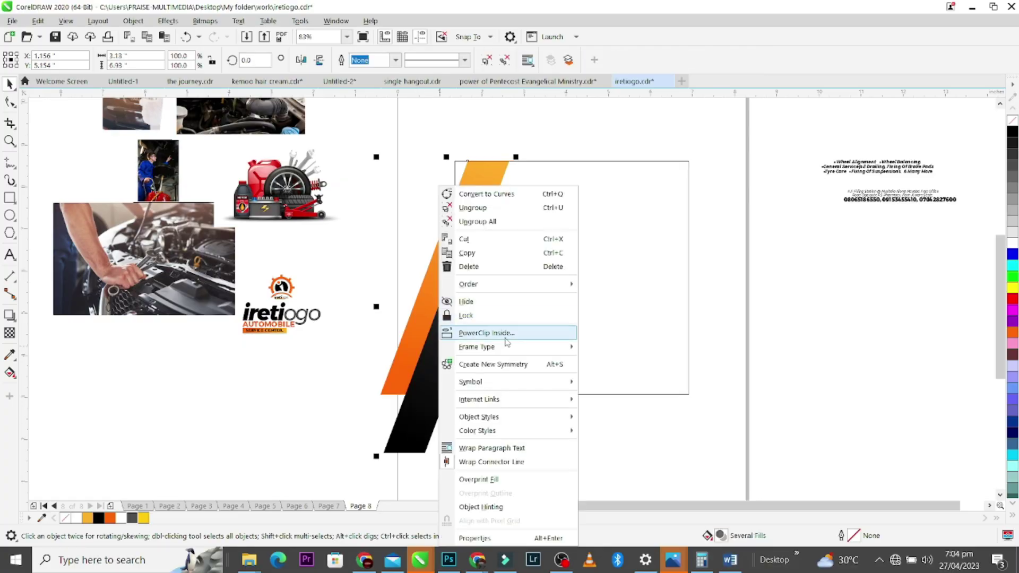
{"action": "left_click", "coordinate": [469, 333]}
{"action": "left_click", "coordinate": [533, 324]}
{"action": "left_click", "coordinate": [480, 254], "text": "alt"}
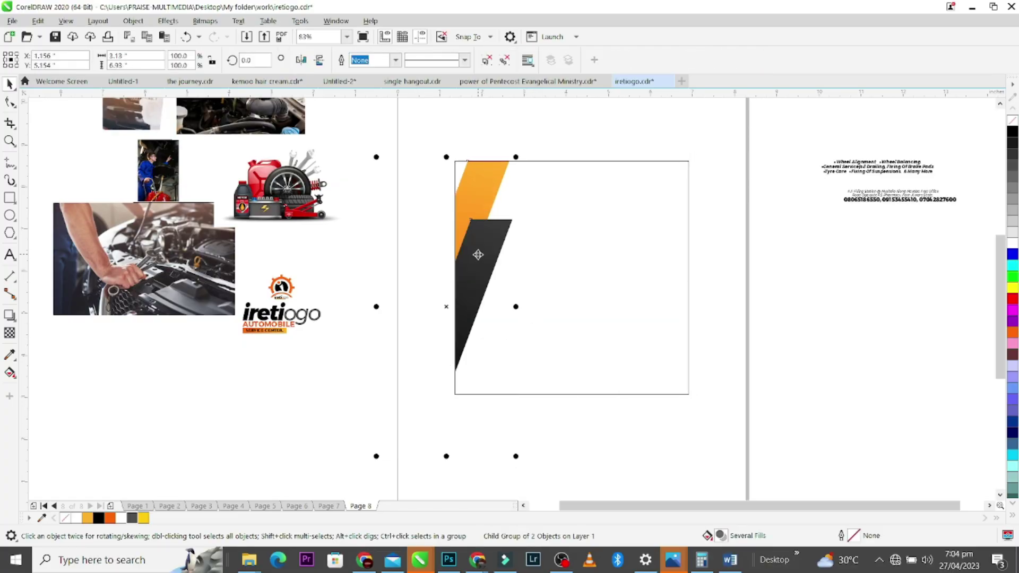
{"action": "left_click_drag", "start_coordinate": [481, 255], "coordinate": [542, 251]}
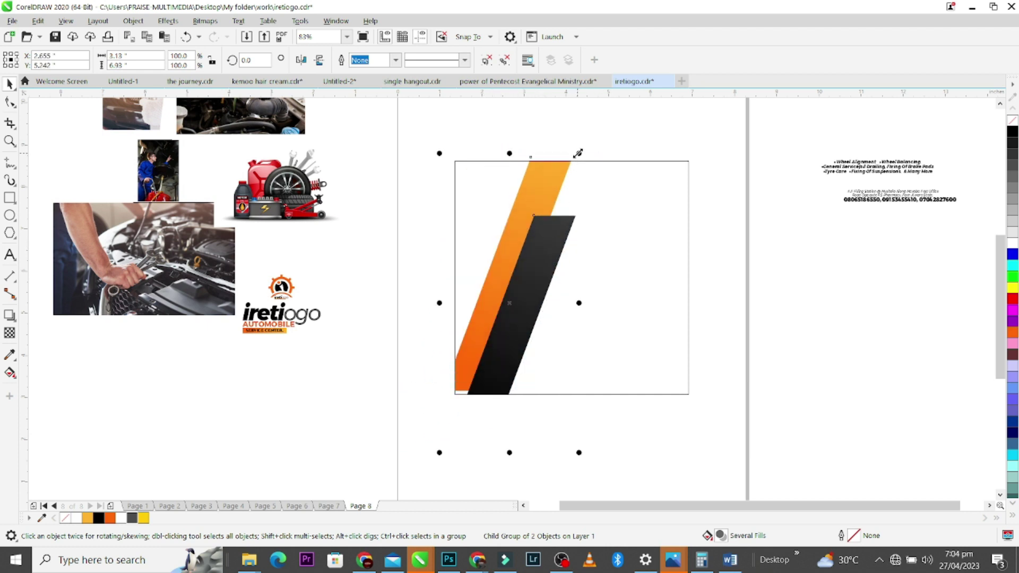
{"action": "left_click_drag", "start_coordinate": [578, 153], "coordinate": [601, 132]}
{"action": "left_click_drag", "start_coordinate": [547, 241], "coordinate": [551, 255]}
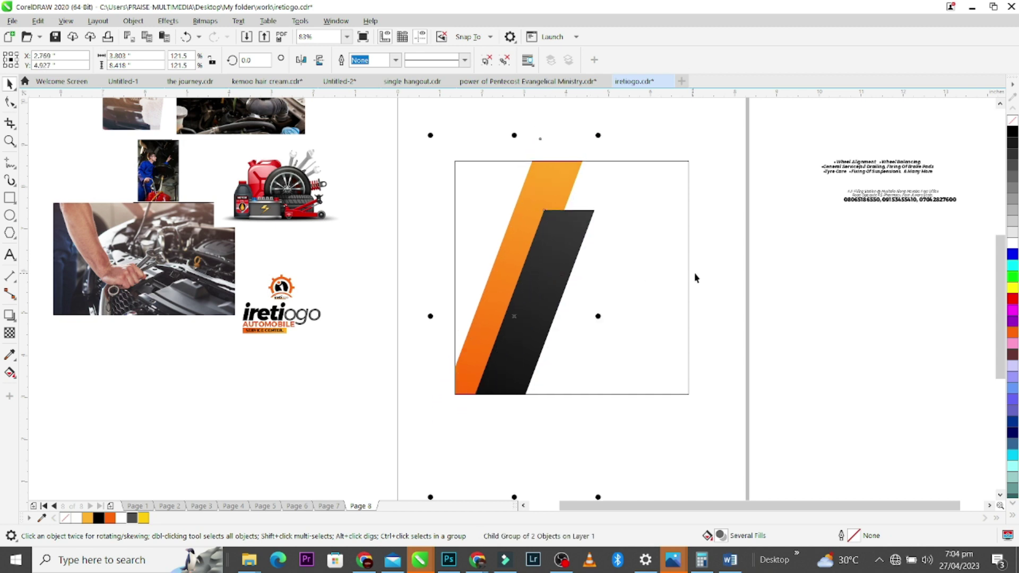
{"action": "left_click", "coordinate": [714, 273]}
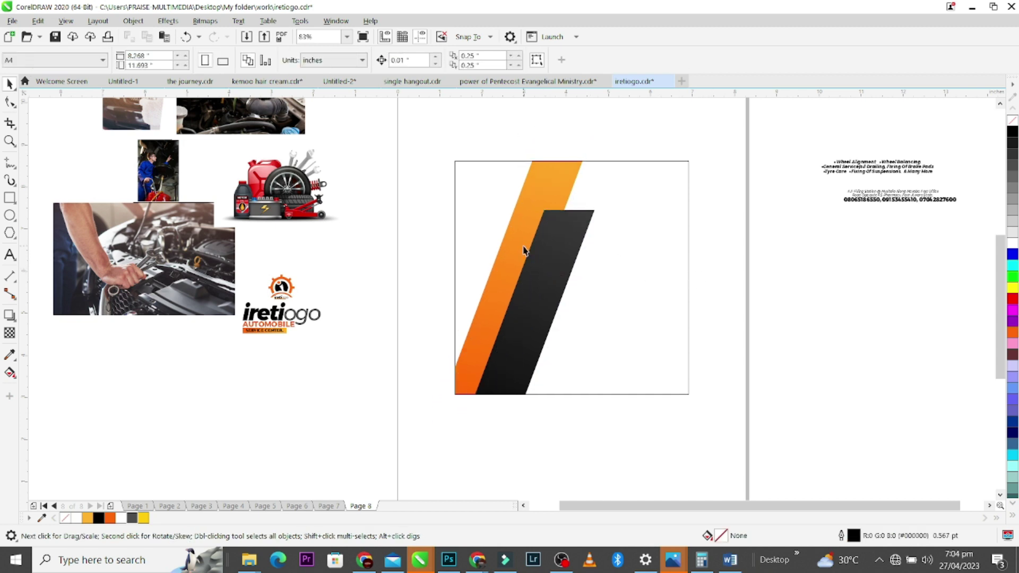
Step: Clip the tools photo into the square, enlarge and rotate it, and send it behind the bands
{"action": "left_click", "coordinate": [139, 264]}
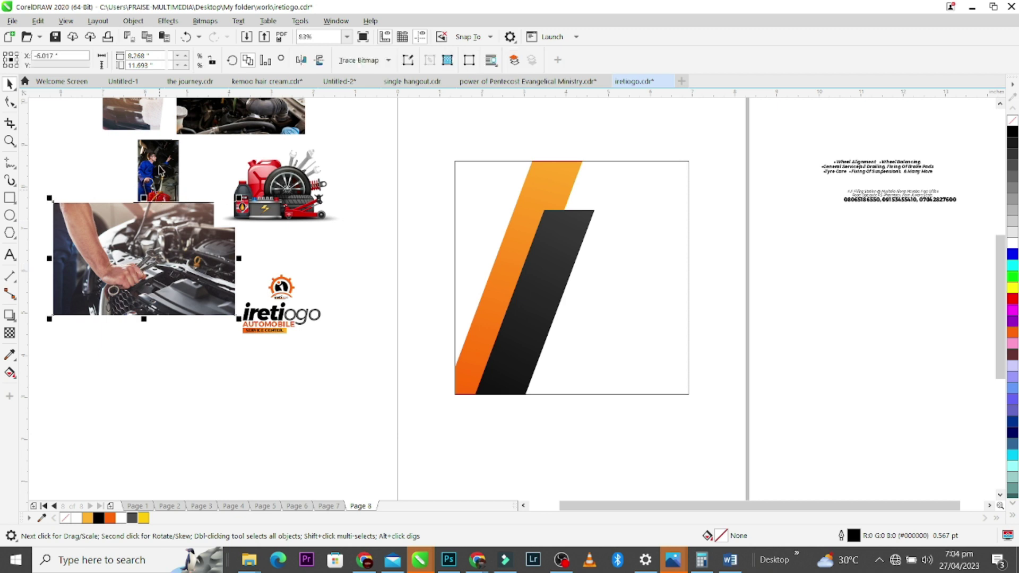
{"action": "left_click_drag", "start_coordinate": [142, 105], "coordinate": [480, 214]}
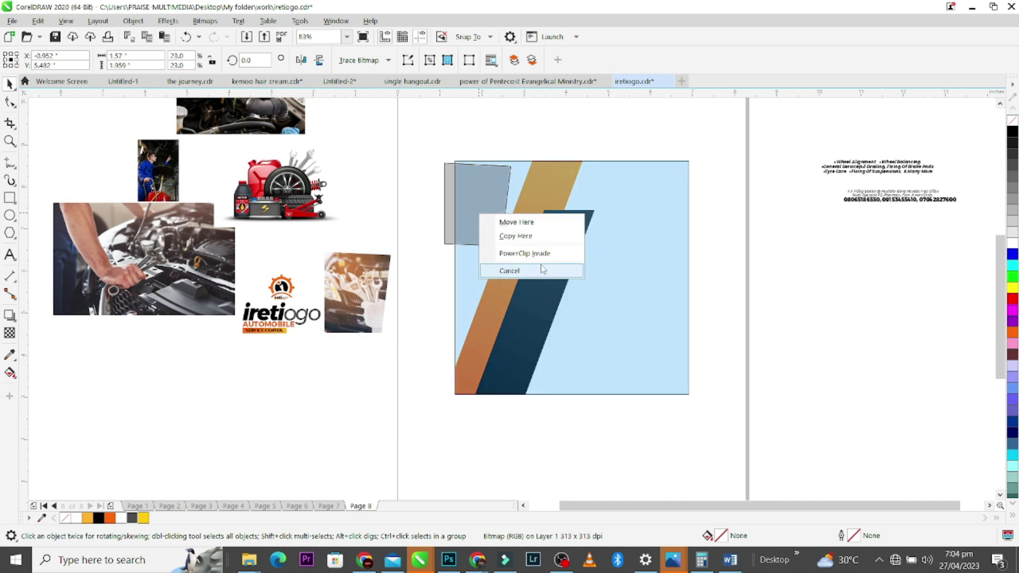
{"action": "left_click", "coordinate": [541, 254]}
{"action": "left_click", "coordinate": [523, 223], "text": "ctrl"}
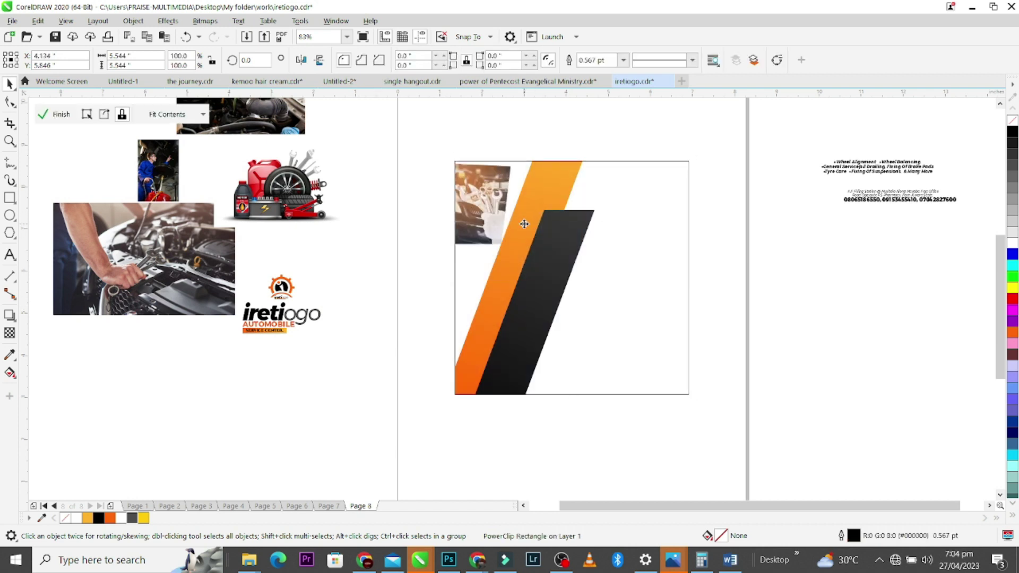
{"action": "left_click", "coordinate": [479, 203]}
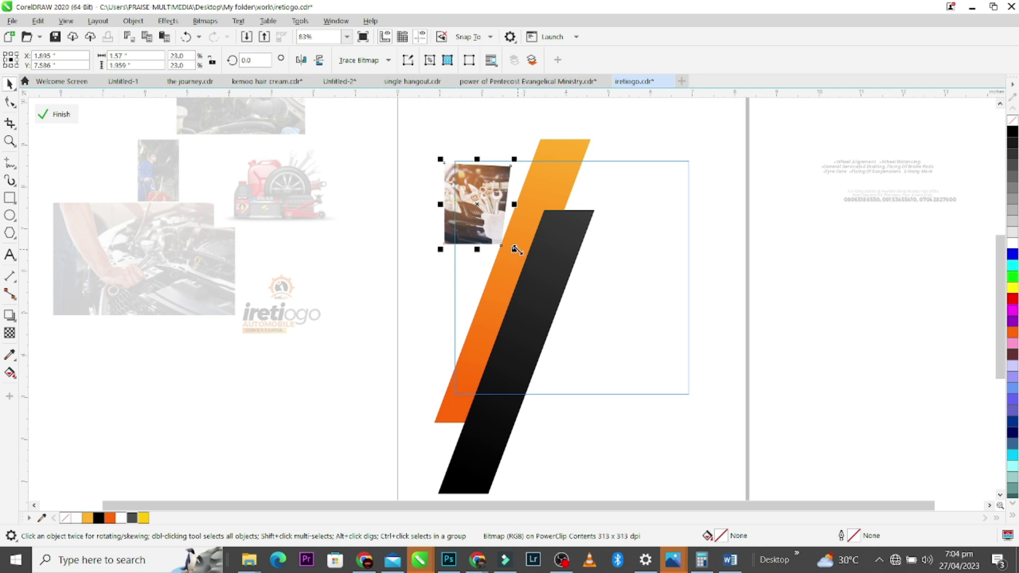
{"action": "left_click_drag", "start_coordinate": [516, 249], "coordinate": [528, 337]}
{"action": "left_click", "coordinate": [573, 325]}
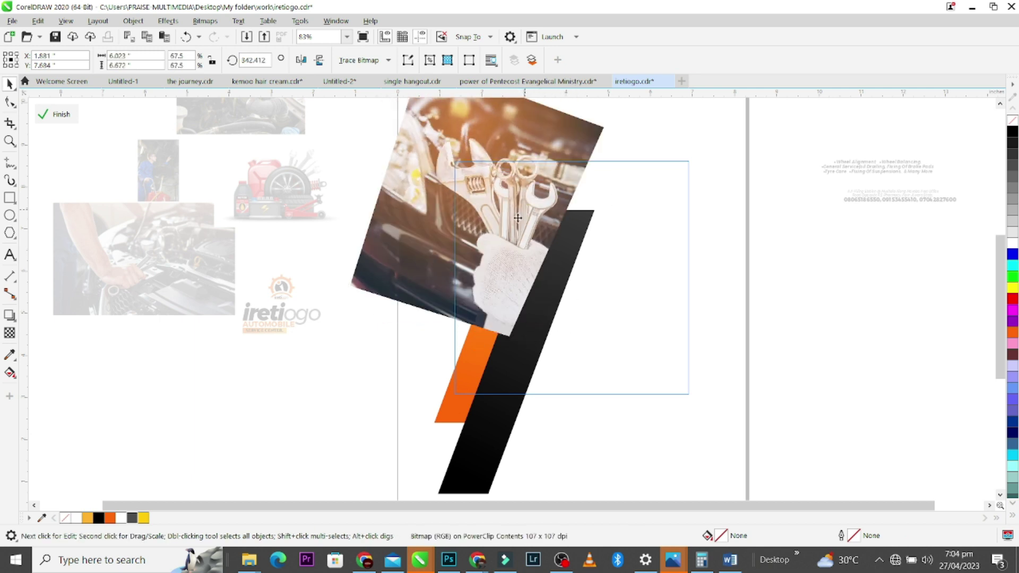
{"action": "left_click_drag", "start_coordinate": [527, 212], "coordinate": [503, 243]}
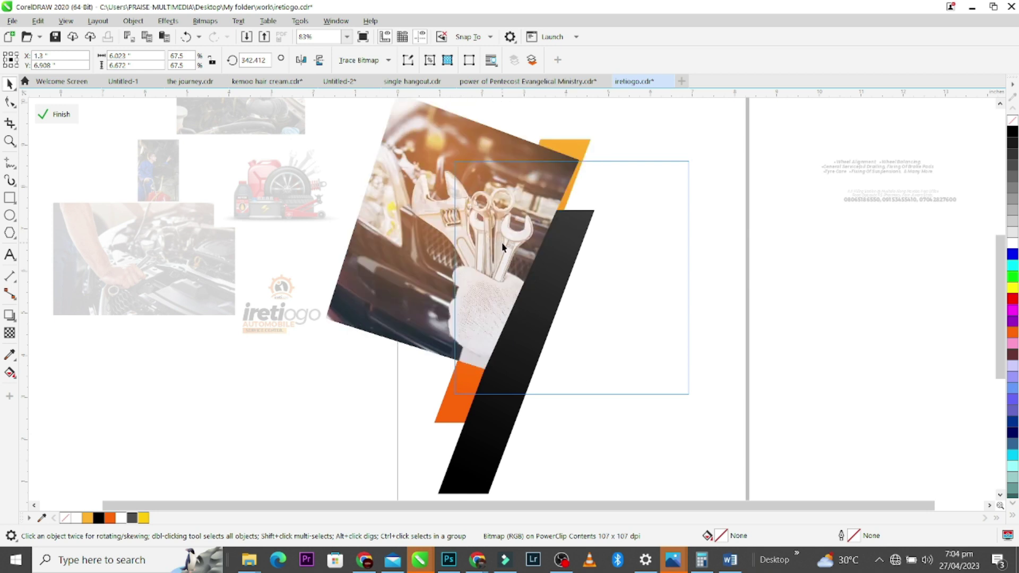
{"action": "key", "text": "shift+Page_Down"}
Step: Nudge the clipped tools photo slightly down inside the square
{"action": "left_click", "coordinate": [698, 111], "text": "ctrl"}
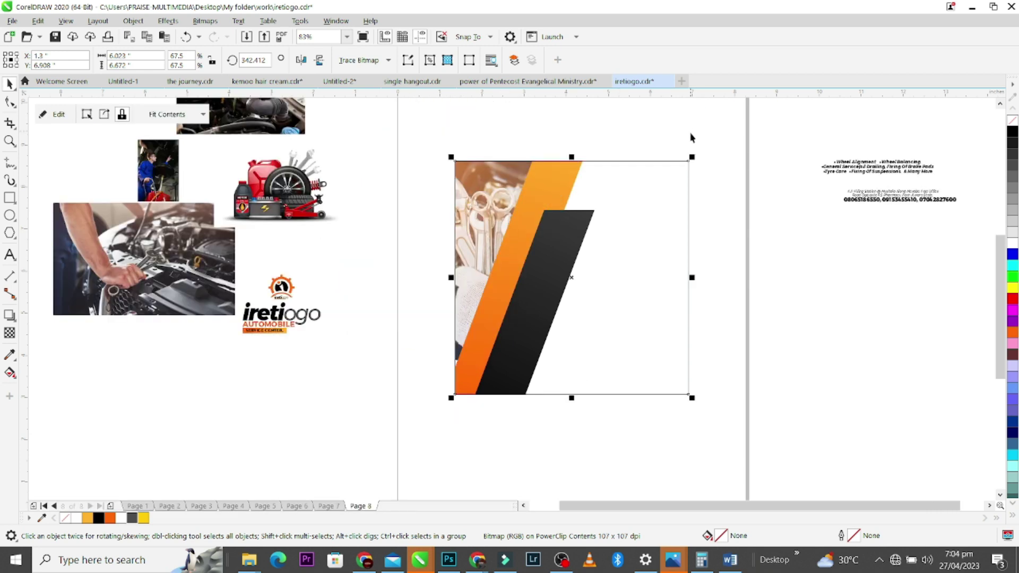
{"action": "left_click", "coordinate": [696, 134]}
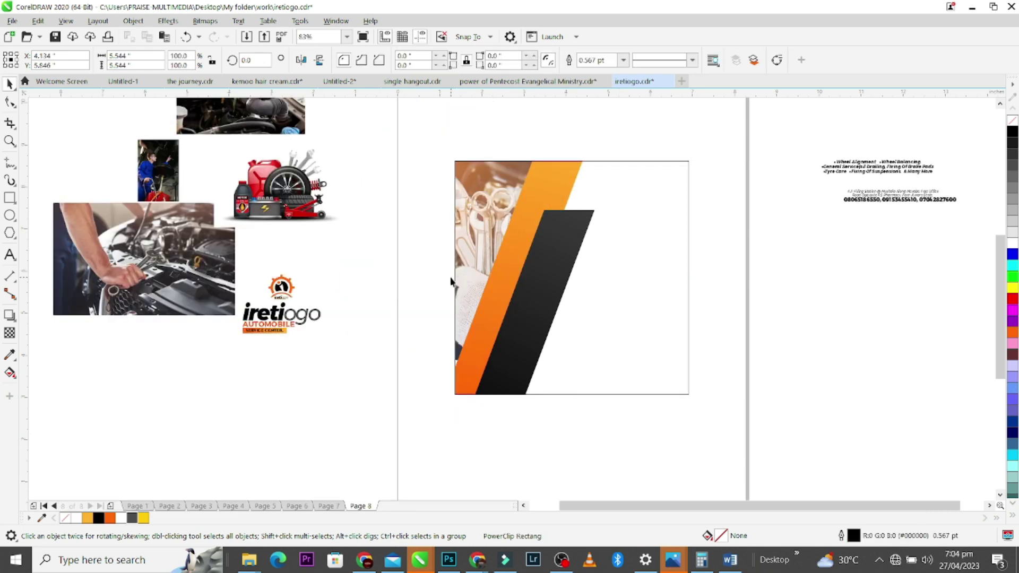
{"action": "left_click", "coordinate": [474, 263]}
{"action": "left_click", "coordinate": [474, 263], "text": "ctrl"}
{"action": "left_click_drag", "start_coordinate": [465, 246], "coordinate": [465, 258]}
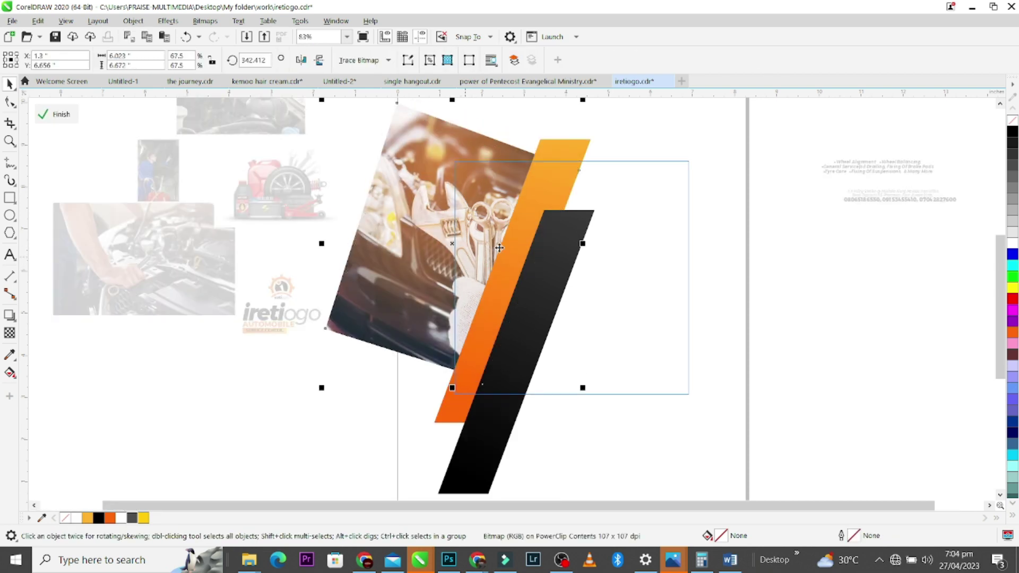
{"action": "left_click", "coordinate": [738, 175], "text": "ctrl"}
Step: Draw a 1.55-inch circle over the diagonal bands
{"action": "left_click", "coordinate": [679, 182]}
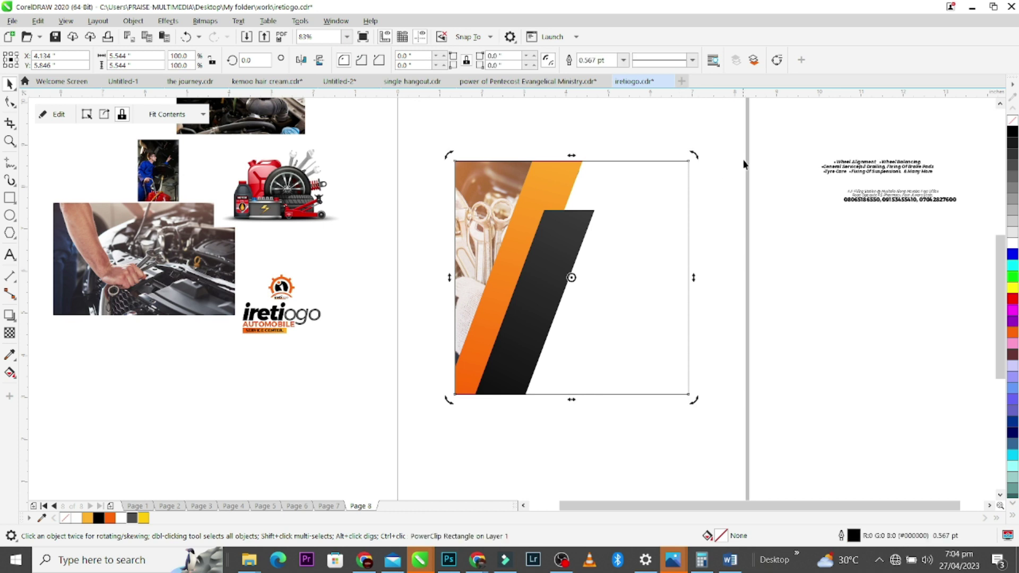
{"action": "left_click", "coordinate": [743, 160]}
{"action": "left_click", "coordinate": [9, 216]}
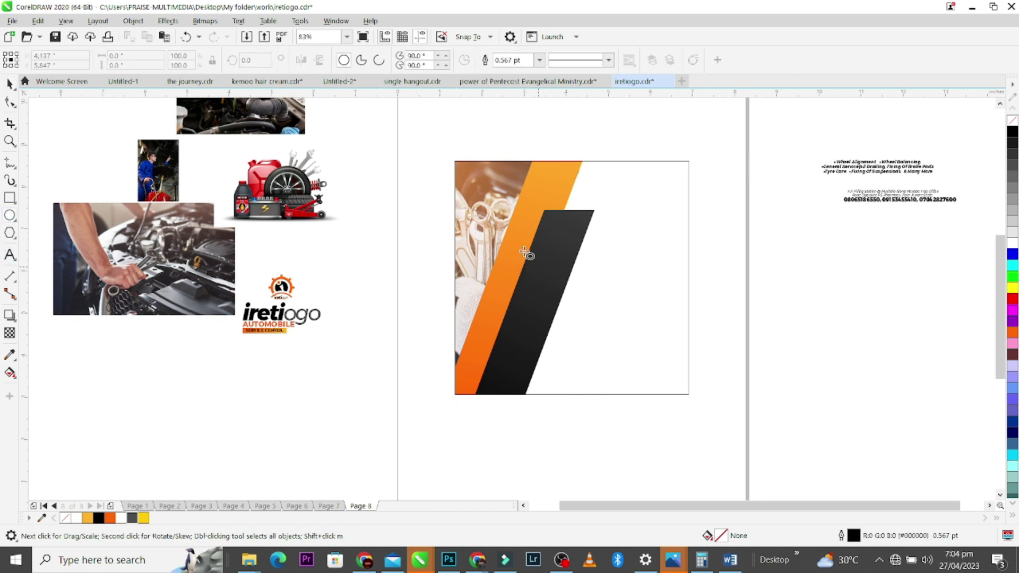
{"action": "left_click_drag", "start_coordinate": [497, 210], "coordinate": [554, 277]}
Step: Give the circle an orange-to-yellow-orange gradient, remove its outline and enlarge it
{"action": "key", "text": "space"}
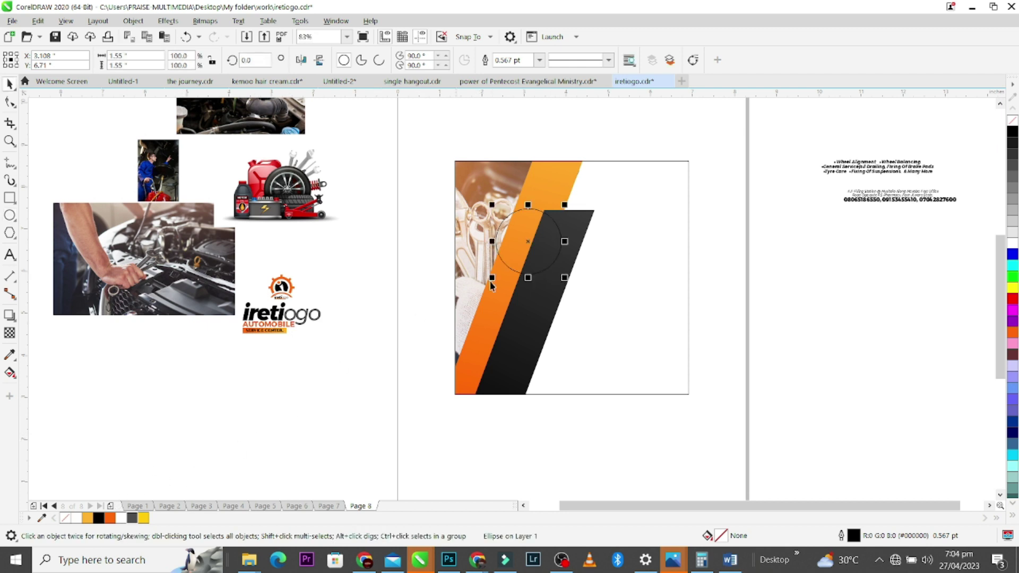
{"action": "left_click", "coordinate": [110, 517]}
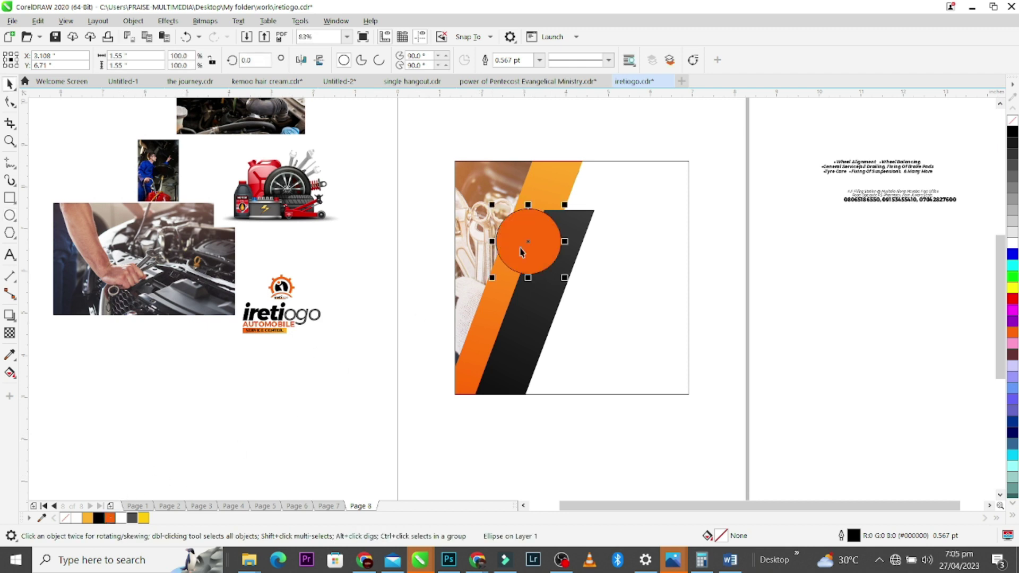
{"action": "key", "text": "g"}
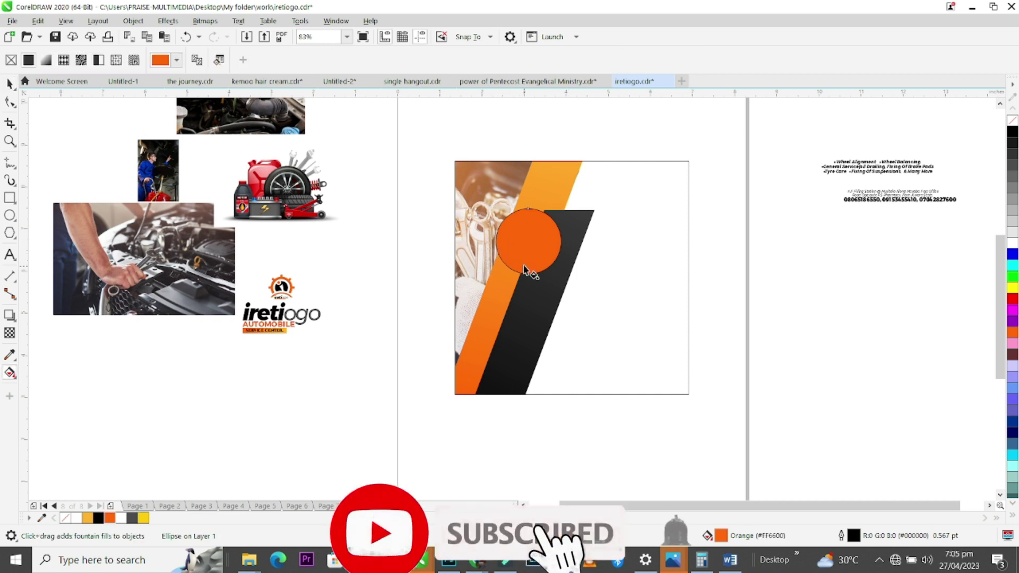
{"action": "left_click_drag", "start_coordinate": [524, 265], "coordinate": [533, 208]}
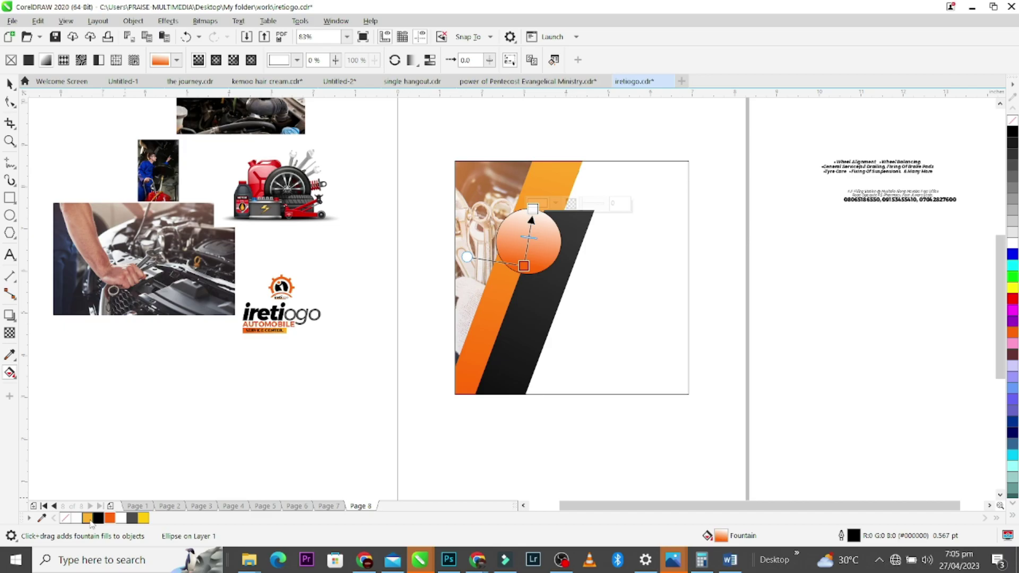
{"action": "left_click", "coordinate": [88, 518]}
{"action": "key", "text": "space"}
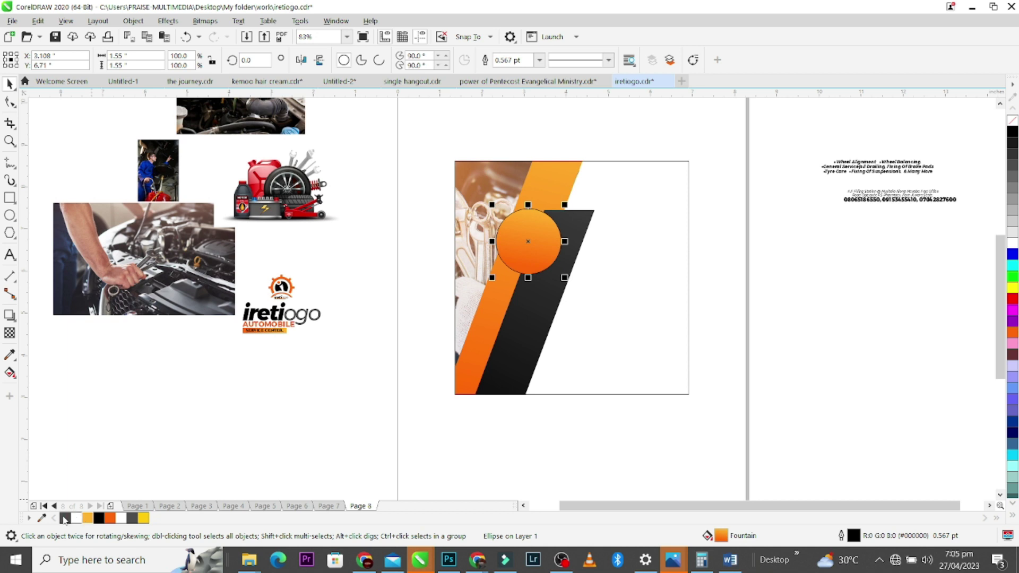
{"action": "right_click", "coordinate": [64, 517]}
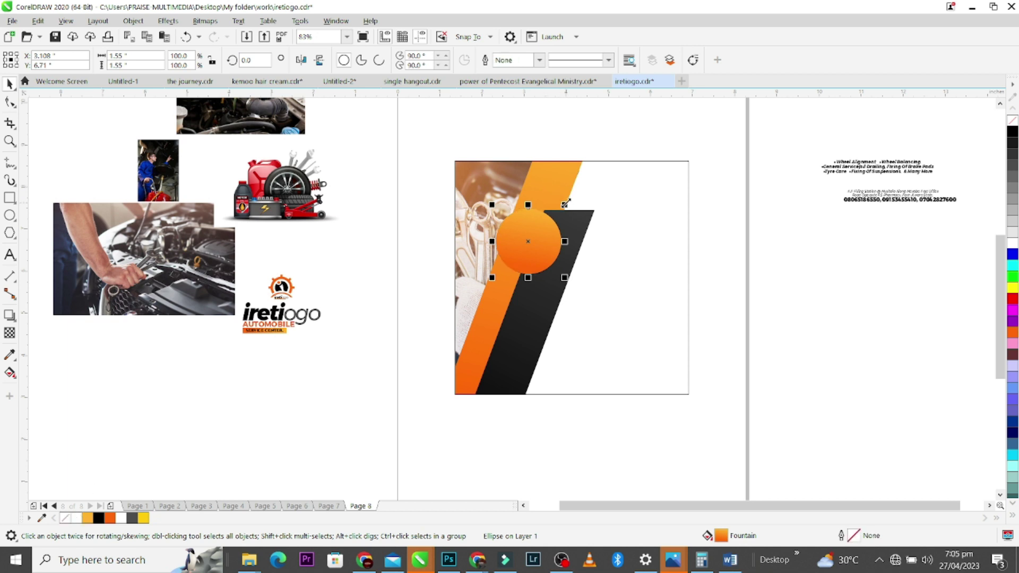
{"action": "left_click_drag", "start_coordinate": [566, 203], "coordinate": [569, 178]}
Step: Skew the clipped bands to lean at a wider slant
{"action": "double_click", "coordinate": [562, 181]}
{"action": "left_click", "coordinate": [569, 178]}
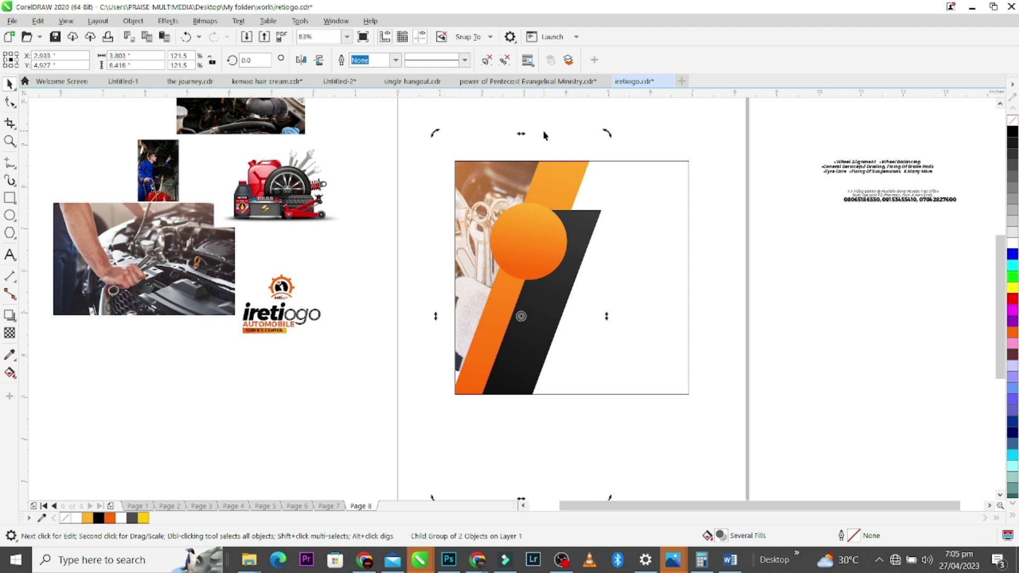
{"action": "left_click_drag", "start_coordinate": [523, 132], "coordinate": [543, 133]}
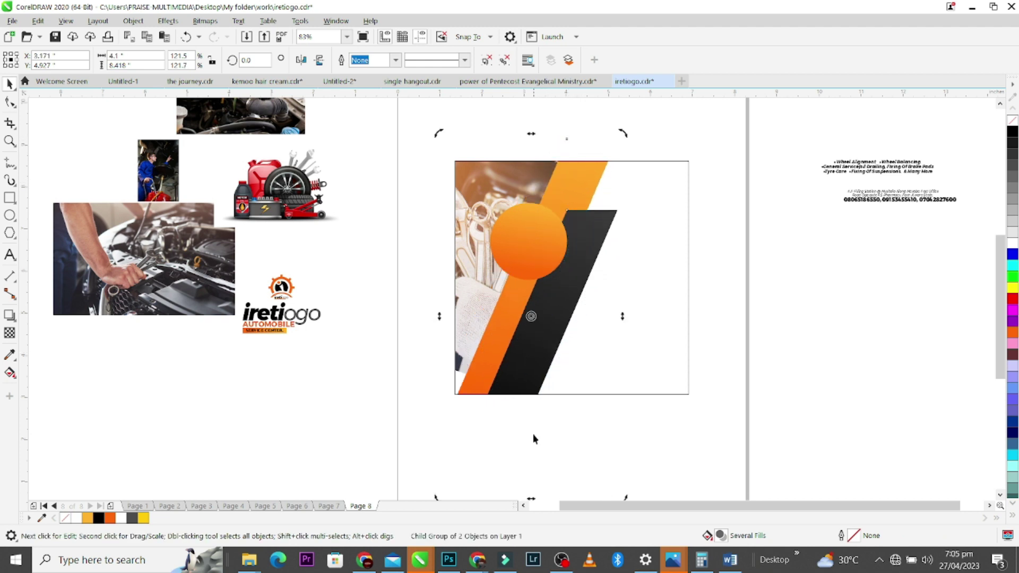
{"action": "left_click_drag", "start_coordinate": [530, 497], "coordinate": [498, 438]}
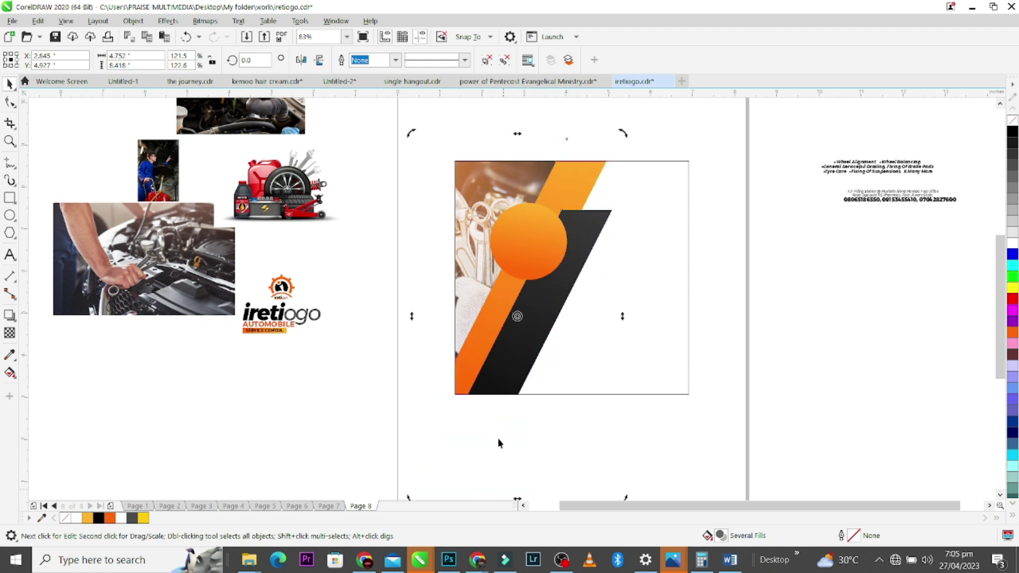
{"action": "left_click_drag", "start_coordinate": [500, 375], "coordinate": [495, 365]}
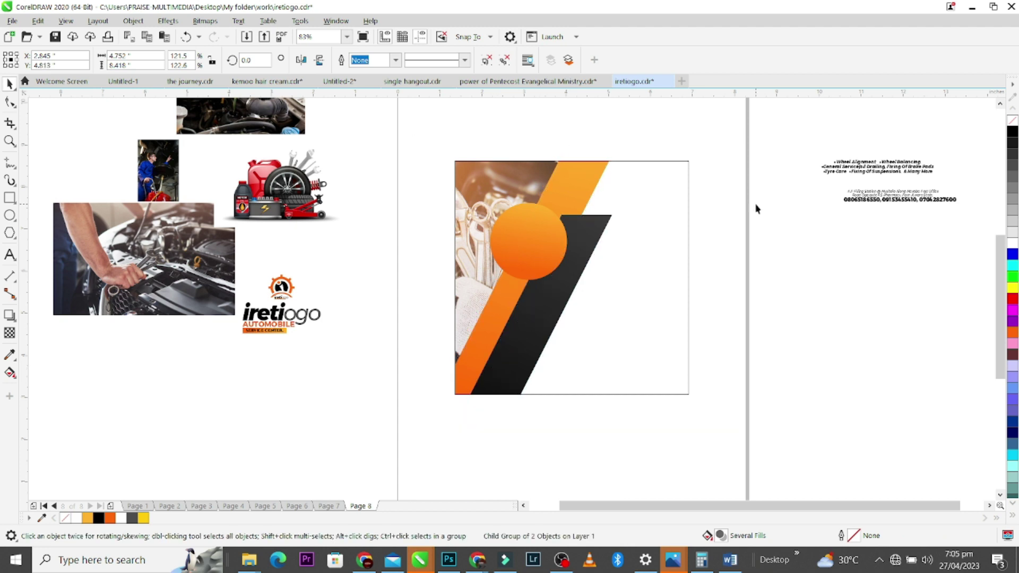
Step: Move the orange circle up and right and enlarge it to 1.926 inches
{"action": "left_click", "coordinate": [537, 233]}
{"action": "left_click_drag", "start_coordinate": [536, 229], "coordinate": [553, 220]}
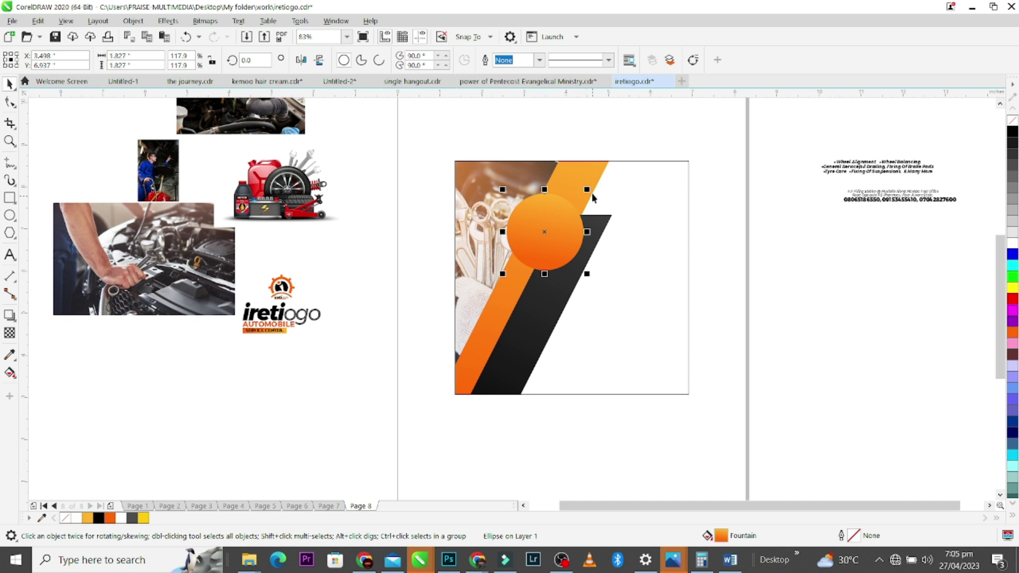
{"action": "left_click_drag", "start_coordinate": [587, 190], "coordinate": [554, 272]}
Step: Make two copies of the circle cascading below it and send them behind the top circle
{"action": "right_click", "coordinate": [553, 272]}
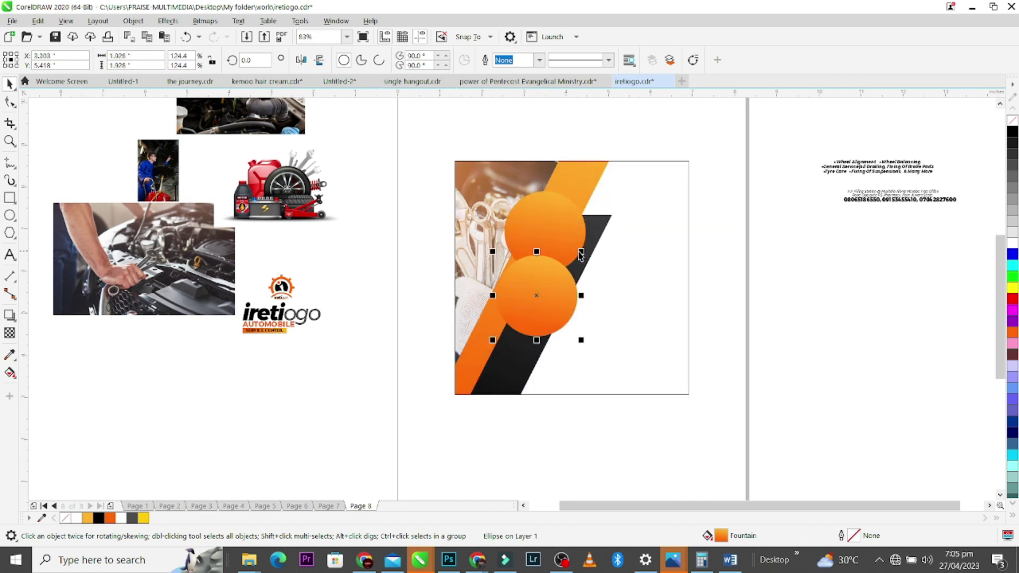
{"action": "key", "text": "ctrl+r"}
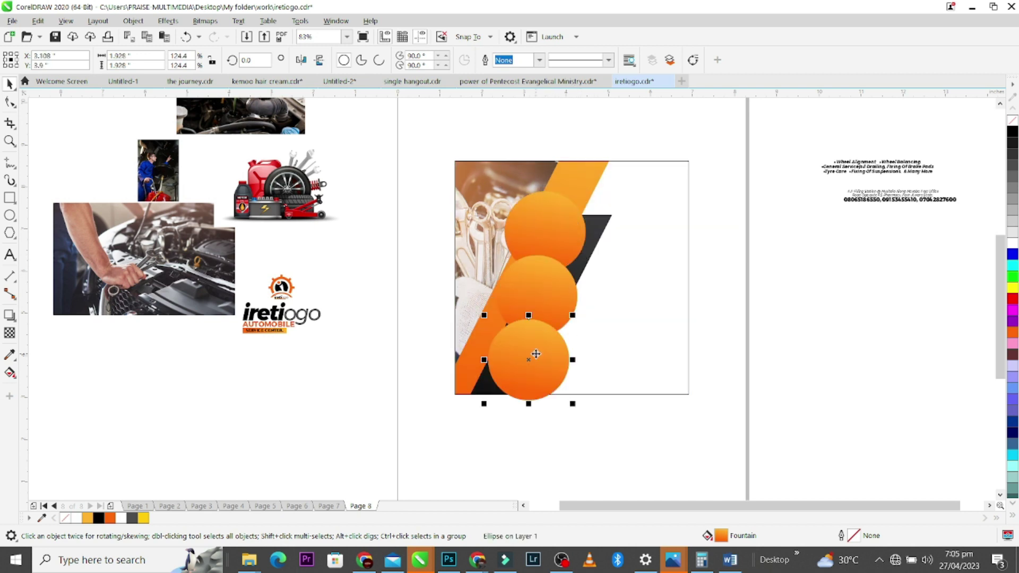
{"action": "left_click_drag", "start_coordinate": [536, 354], "coordinate": [532, 352]}
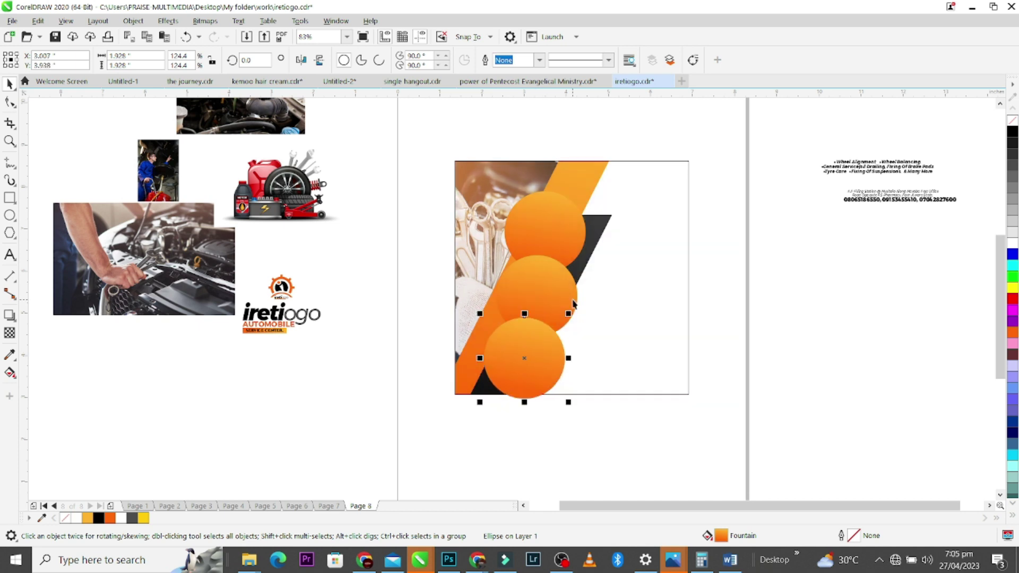
{"action": "key", "text": "ctrl+Page_Down"}
{"action": "left_click", "coordinate": [566, 289]}
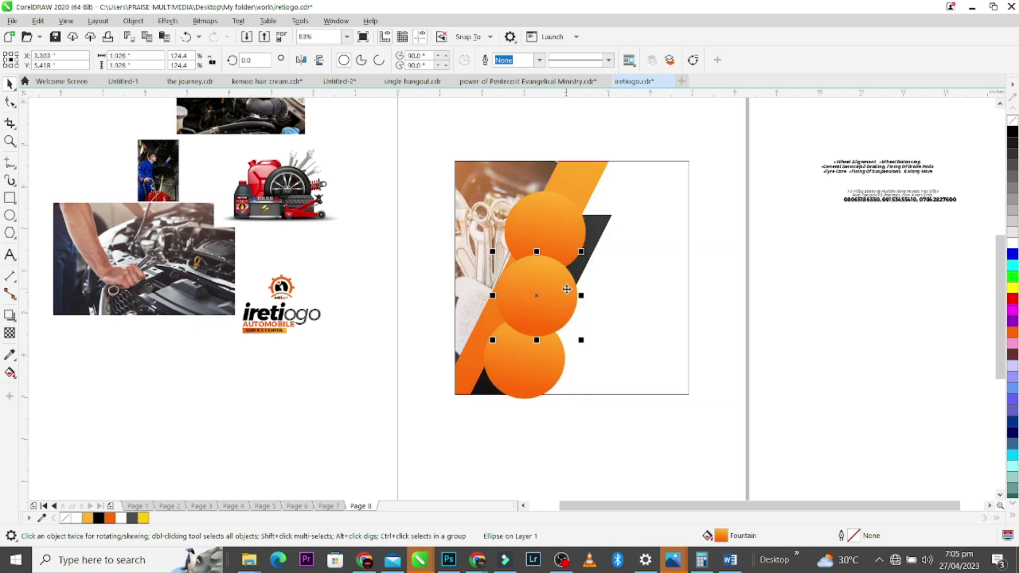
{"action": "key", "text": "ctrl+Page_Down"}
{"action": "key", "text": "ctrl+Page_Down"}
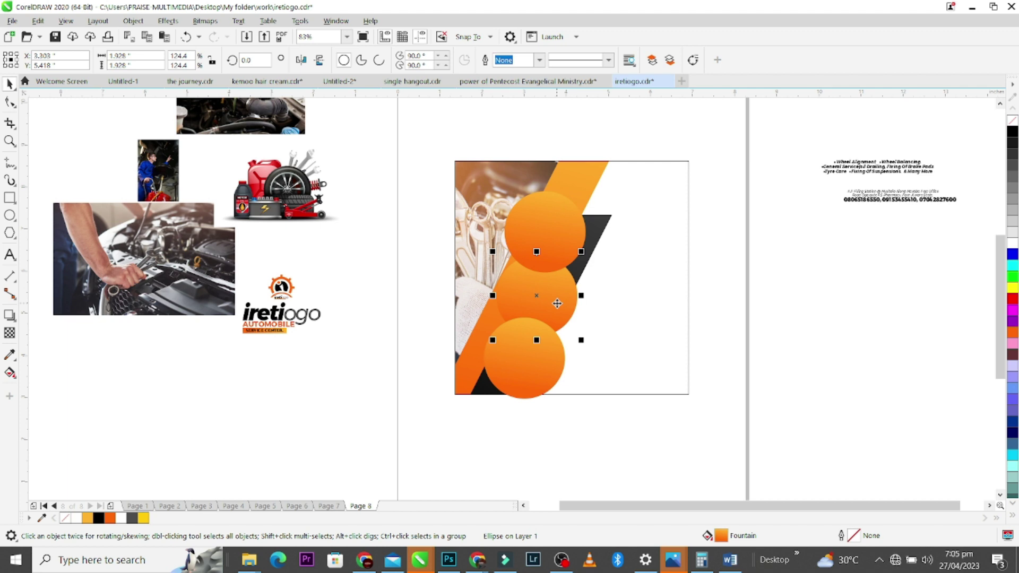
{"action": "left_click", "coordinate": [541, 375]}
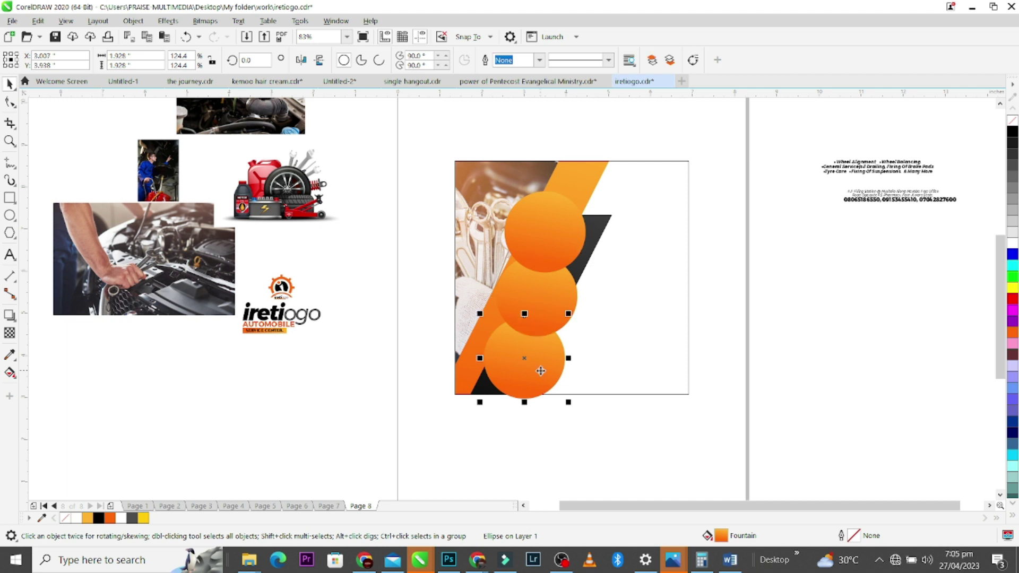
Step: Shrink the middle and lowest circles to decreasing sizes and position them down the stripe
{"action": "left_click", "coordinate": [559, 305]}
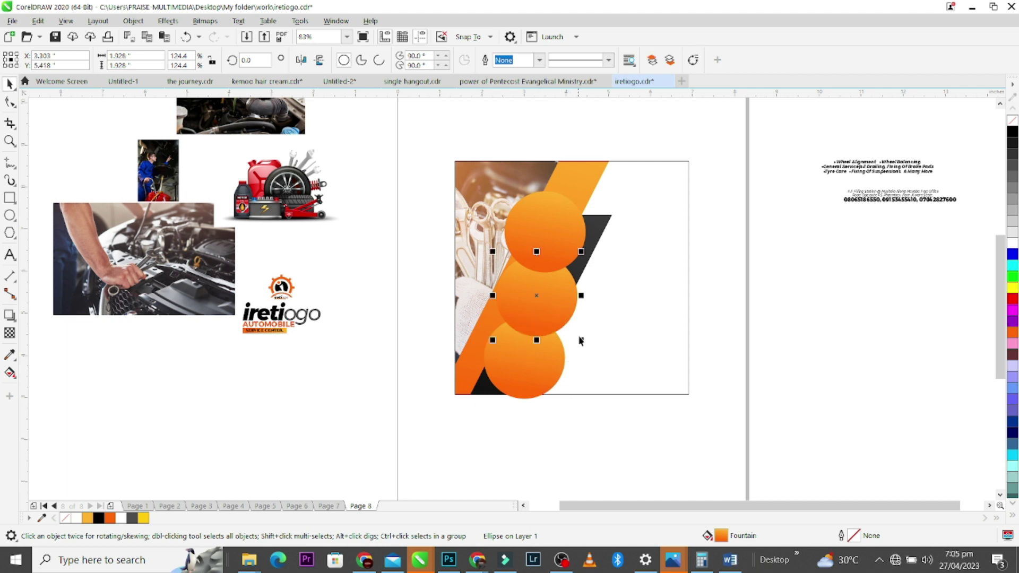
{"action": "left_click_drag", "start_coordinate": [583, 343], "coordinate": [542, 338]}
{"action": "left_click", "coordinate": [541, 367]}
{"action": "key", "text": "ctrl+r"}
{"action": "key", "text": "ctrl+r"}
{"action": "left_click", "coordinate": [560, 271], "text": "shift"}
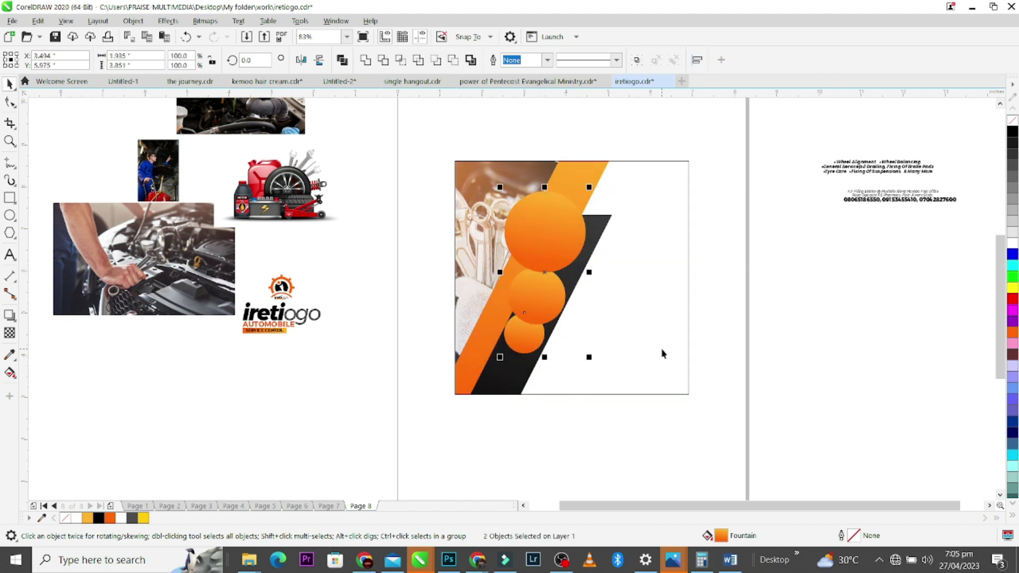
{"action": "left_click", "coordinate": [662, 353]}
{"action": "left_click", "coordinate": [533, 341]}
{"action": "left_click", "coordinate": [553, 292], "text": "shift"}
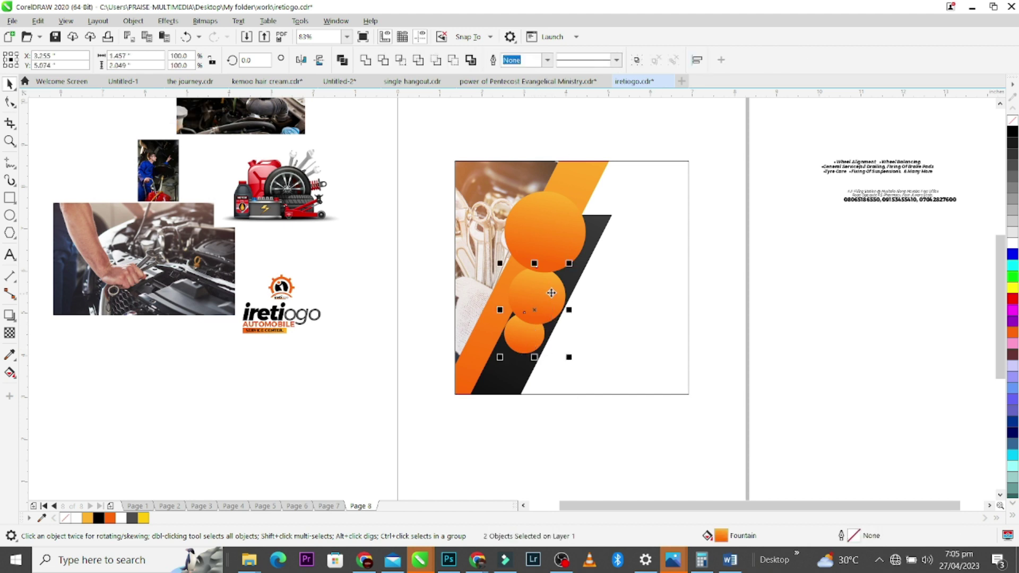
{"action": "left_click_drag", "start_coordinate": [551, 293], "coordinate": [547, 282]}
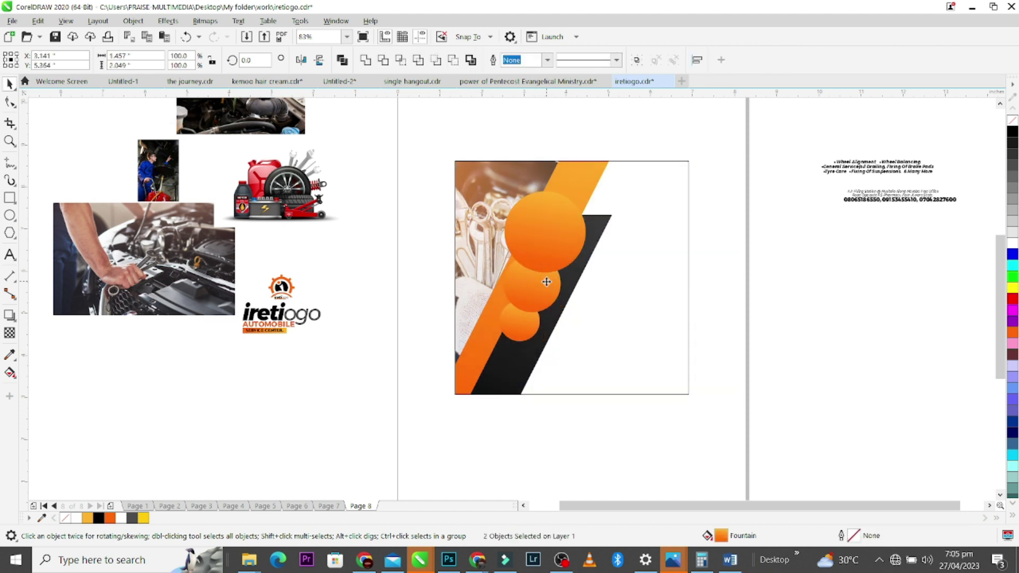
{"action": "left_click", "coordinate": [532, 333]}
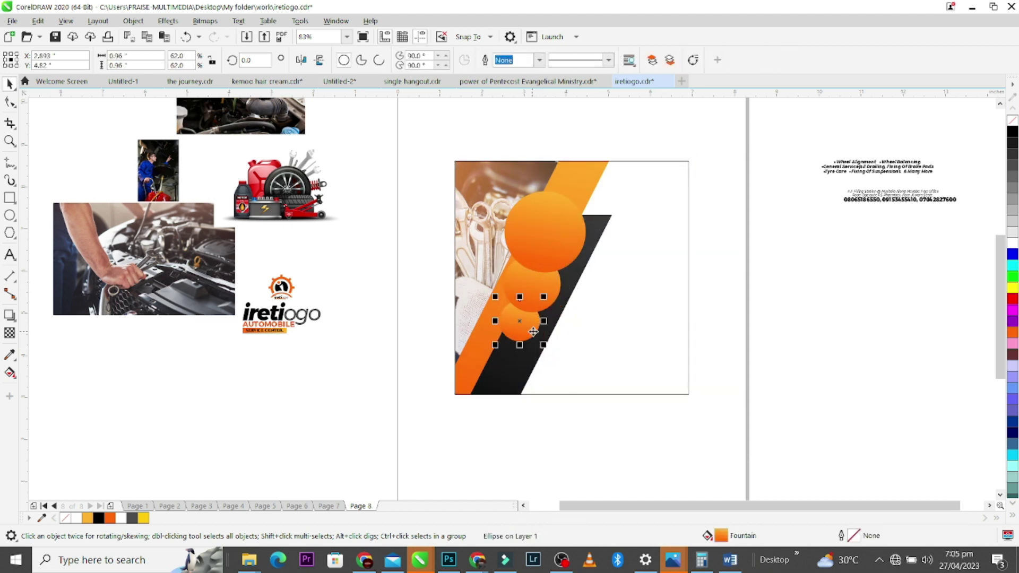
{"action": "left_click", "coordinate": [550, 301], "text": "shift"}
{"action": "left_click_drag", "start_coordinate": [563, 348], "coordinate": [571, 354]}
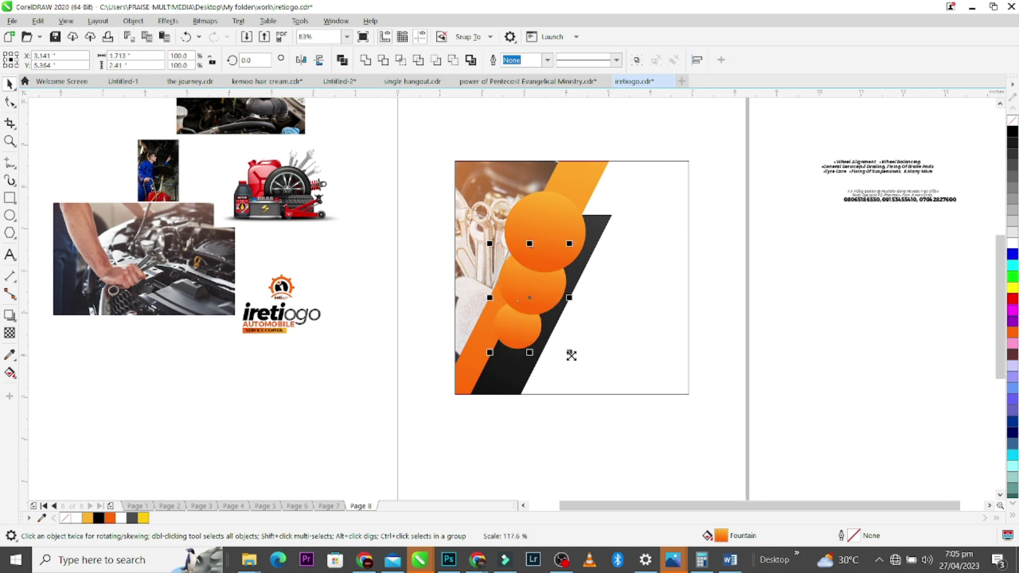
Step: Undo the accidental photo copy and shrink the top circle to 1.55 inches
{"action": "left_click", "coordinate": [572, 236]}
{"action": "left_click", "coordinate": [573, 236], "text": "ctrl"}
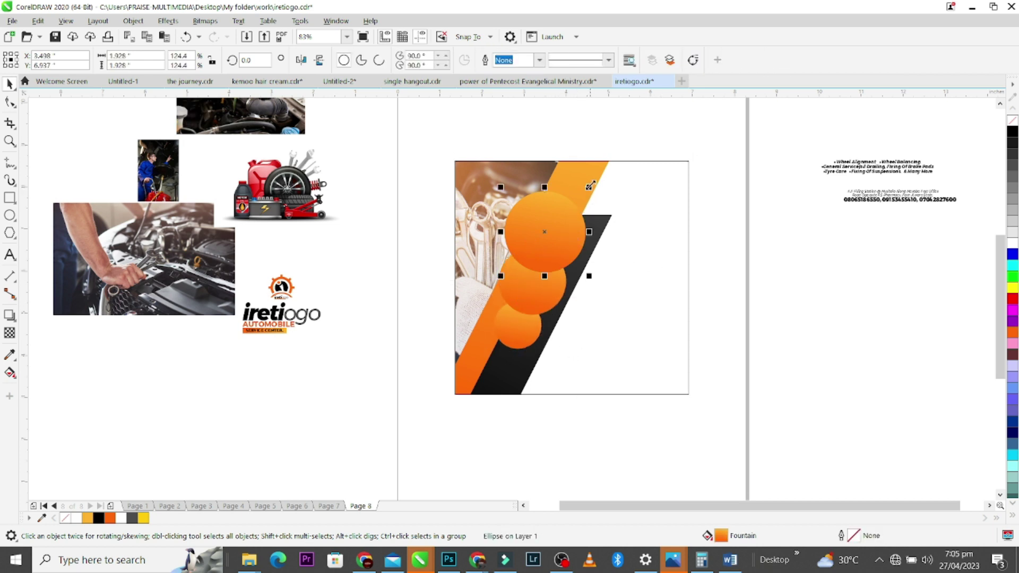
{"action": "right_click", "coordinate": [586, 189]}
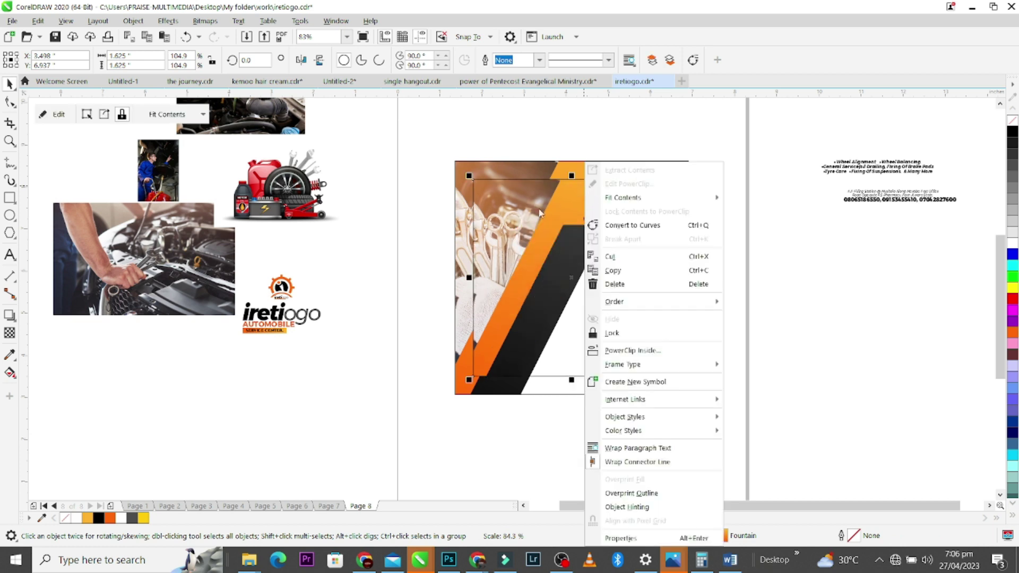
{"action": "left_click", "coordinate": [335, 267]}
{"action": "key", "text": "ctrl+z"}
{"action": "left_click", "coordinate": [562, 212]}
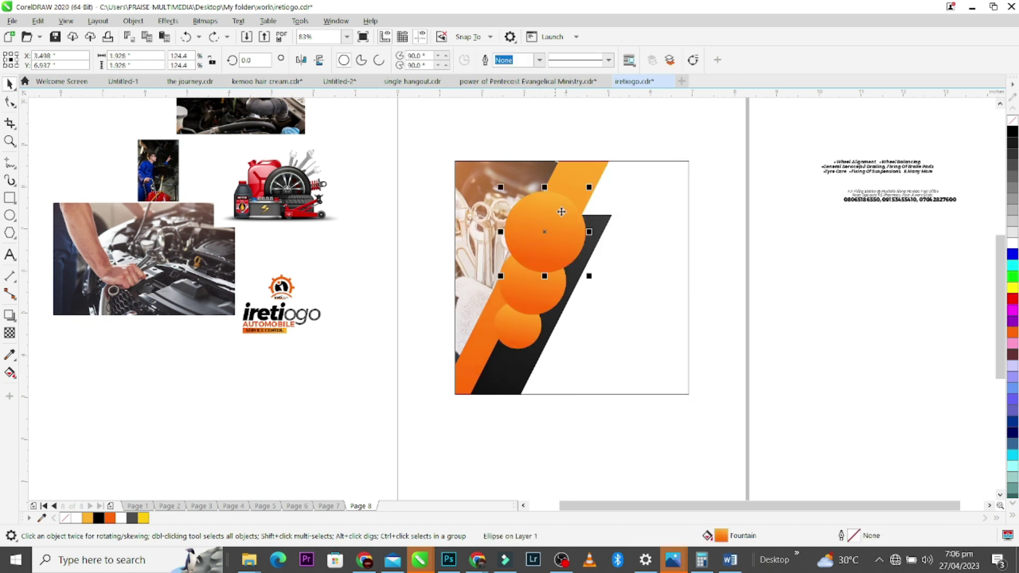
{"action": "left_click_drag", "start_coordinate": [589, 187], "coordinate": [582, 190]}
Step: Make smaller white circle copies and centre them inside the orange circles
{"action": "right_click", "coordinate": [582, 189]}
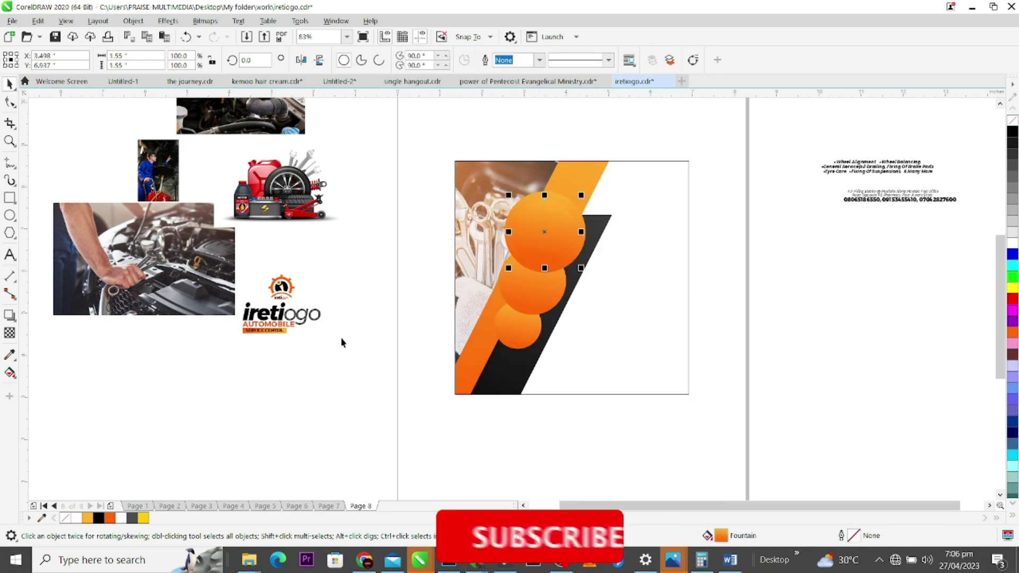
{"action": "left_click", "coordinate": [122, 518]}
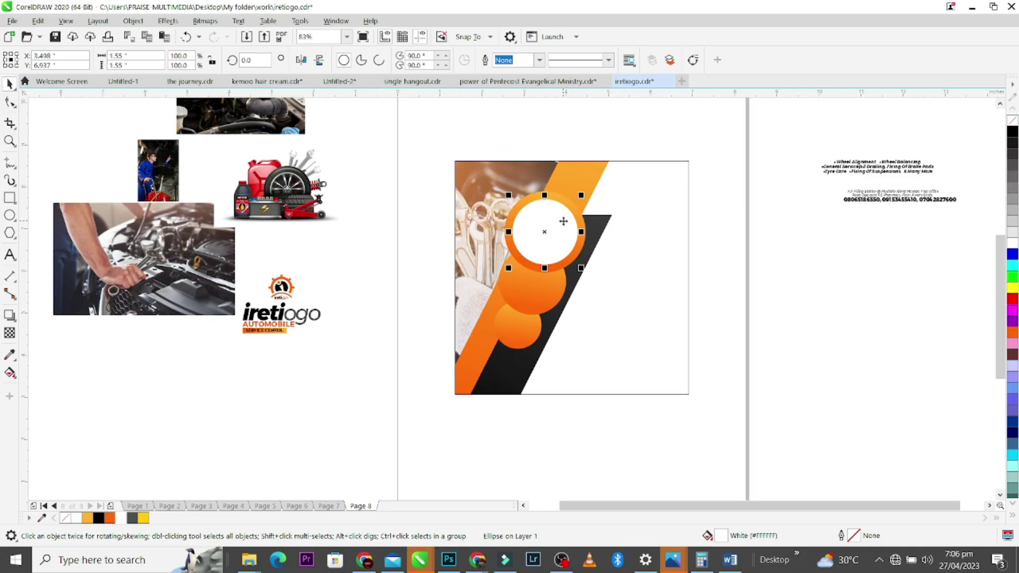
{"action": "left_click_drag", "start_coordinate": [557, 241], "coordinate": [544, 303]}
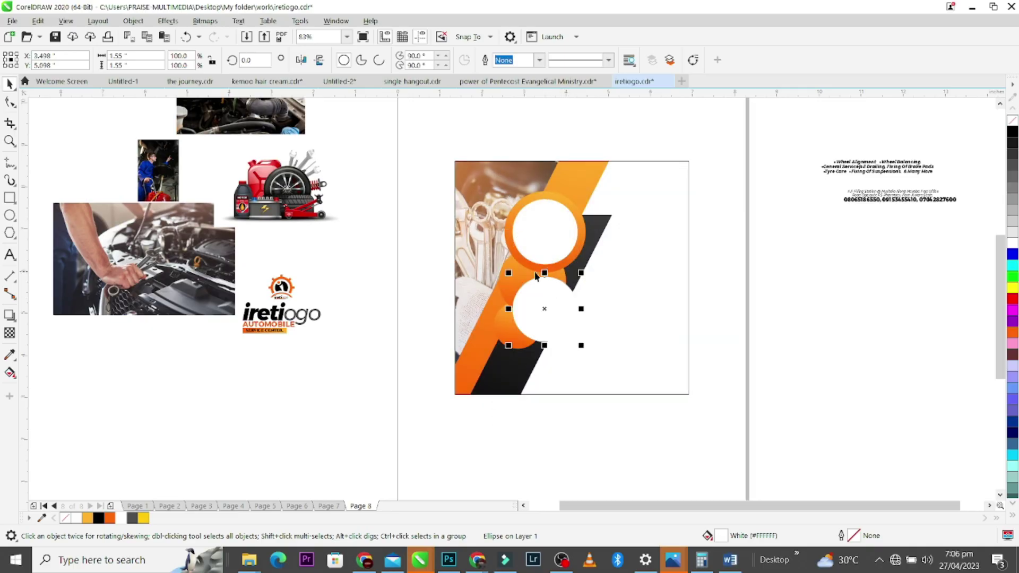
{"action": "left_click", "coordinate": [513, 275], "text": "shift"}
{"action": "key", "text": "c"}
{"action": "key", "text": "e"}
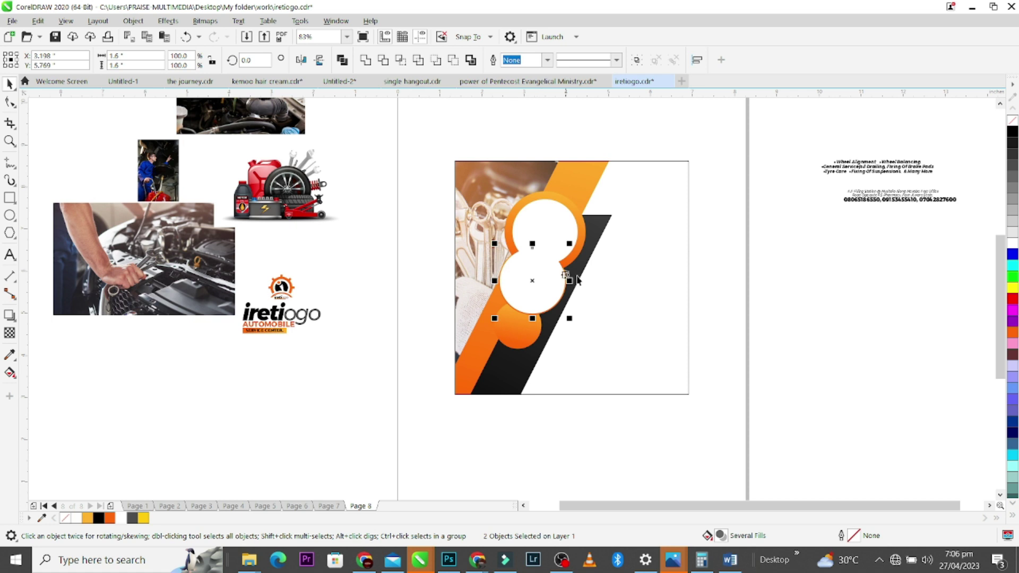
{"action": "left_click", "coordinate": [560, 268]}
{"action": "left_click_drag", "start_coordinate": [571, 242], "coordinate": [552, 252]}
{"action": "left_click_drag", "start_coordinate": [552, 253], "coordinate": [541, 351]}
Step: Group each orange circle with its white centre and bring the top group to the front
{"action": "left_click_drag", "start_coordinate": [387, 398], "coordinate": [583, 284]}
{"action": "key", "text": "ctrl+g"}
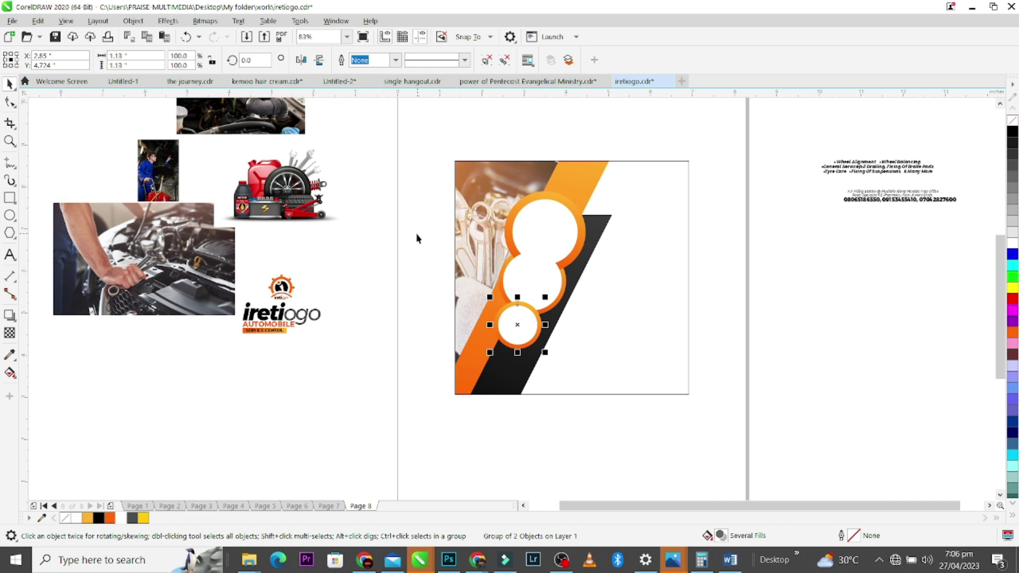
{"action": "left_click_drag", "start_coordinate": [416, 233], "coordinate": [610, 337]}
{"action": "key", "text": "ctrl+g"}
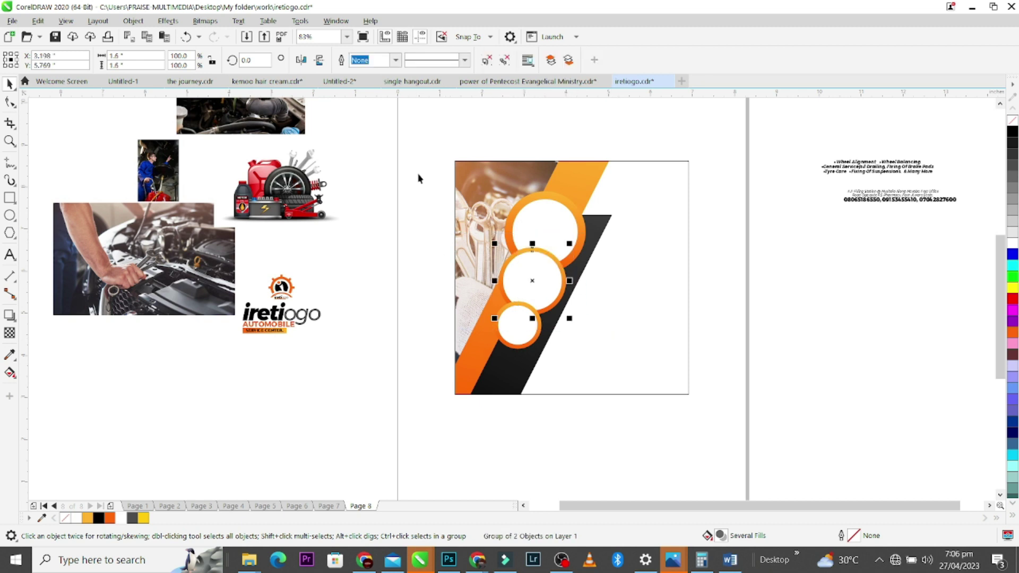
{"action": "left_click_drag", "start_coordinate": [384, 160], "coordinate": [619, 284]}
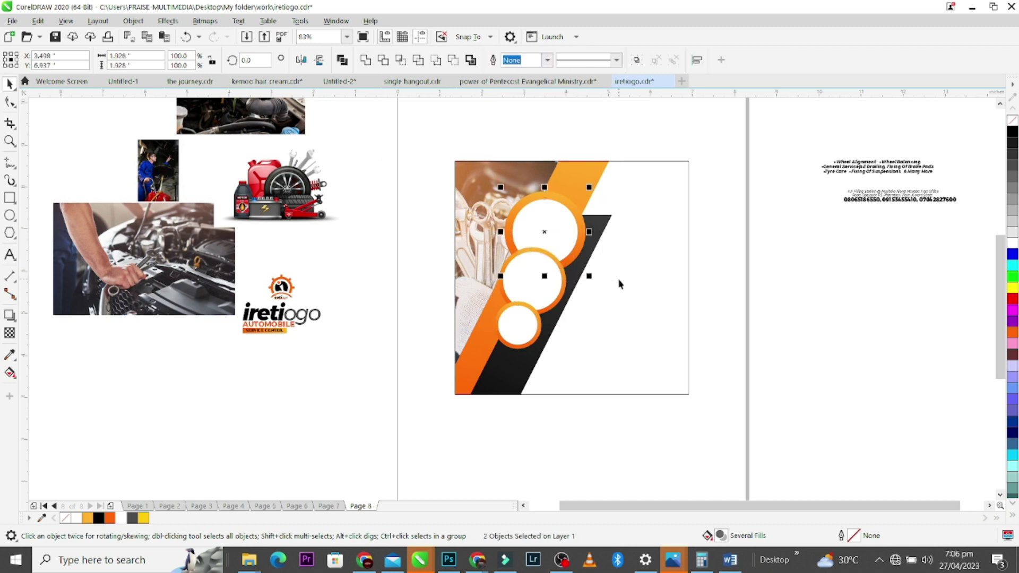
{"action": "key", "text": "ctrl+g"}
{"action": "key", "text": "shift+Page_Up"}
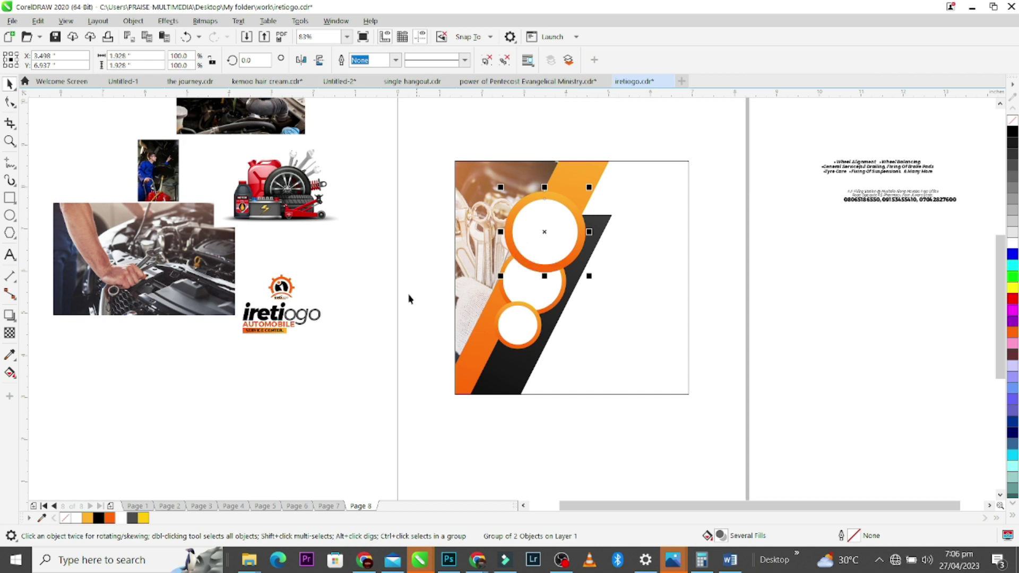
{"action": "left_click_drag", "start_coordinate": [408, 295], "coordinate": [595, 366]}
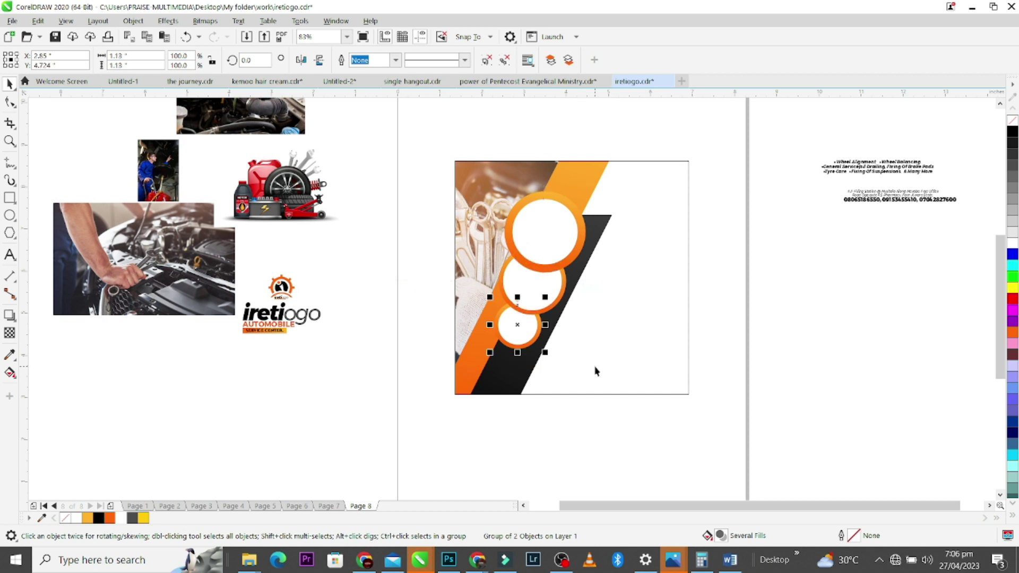
{"action": "left_click_drag", "start_coordinate": [425, 175], "coordinate": [612, 387]}
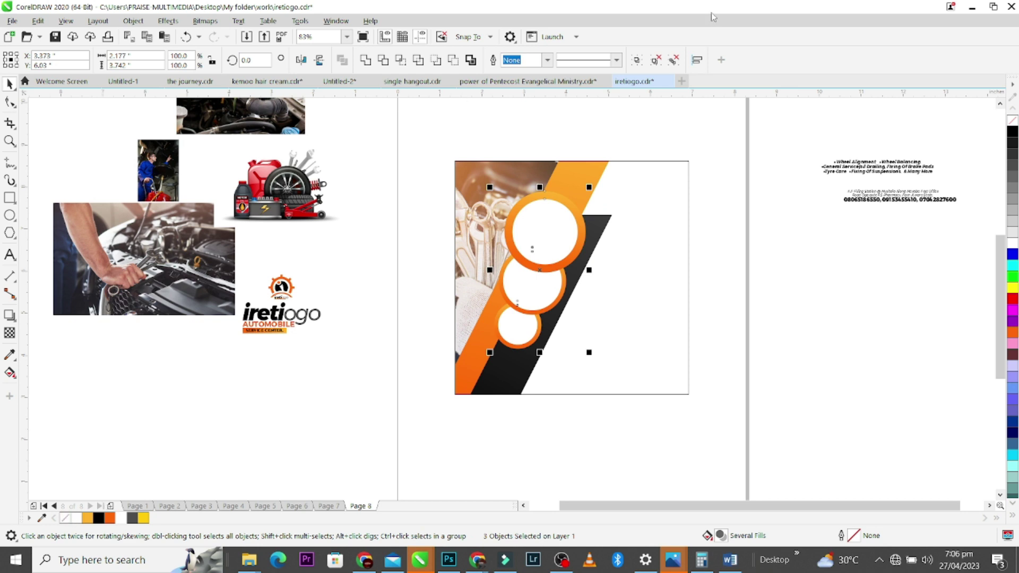
{"action": "key", "text": "Escape"}
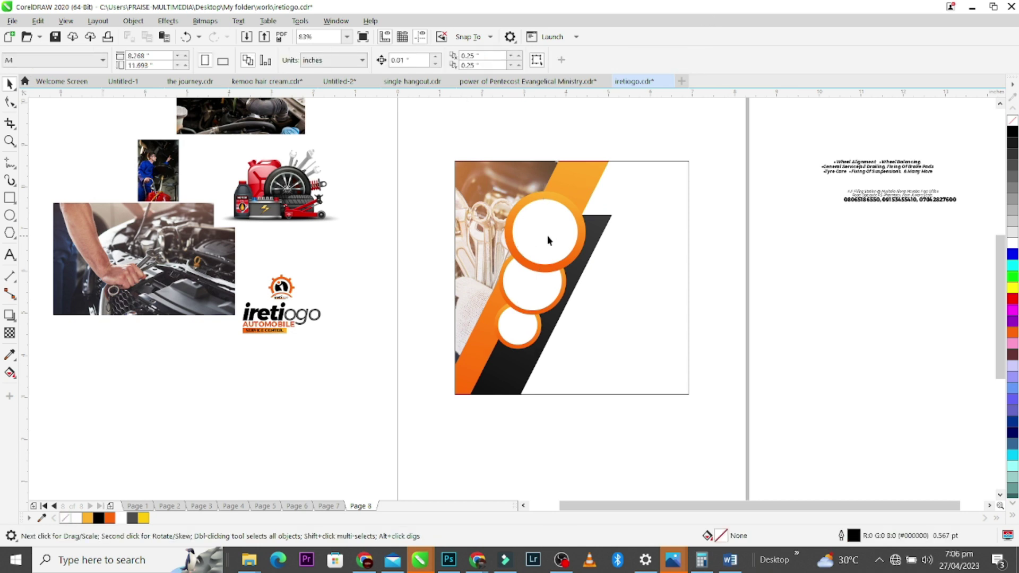
{"action": "left_click", "coordinate": [549, 239]}
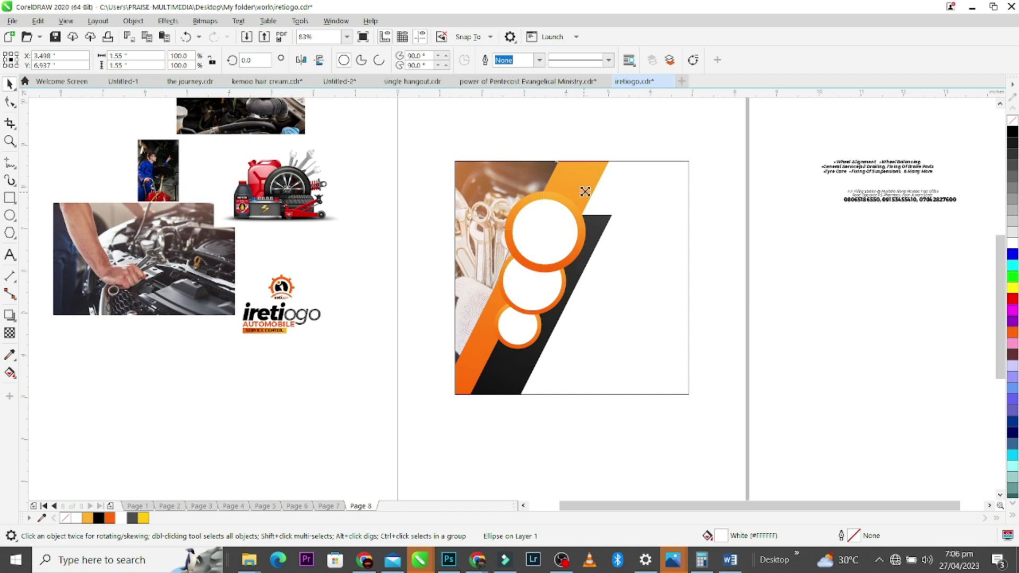
Step: Enlarge the top white circle and PowerClip the oil-pouring engine photo inside it, shifted right
{"action": "left_click_drag", "start_coordinate": [581, 194], "coordinate": [585, 191]}
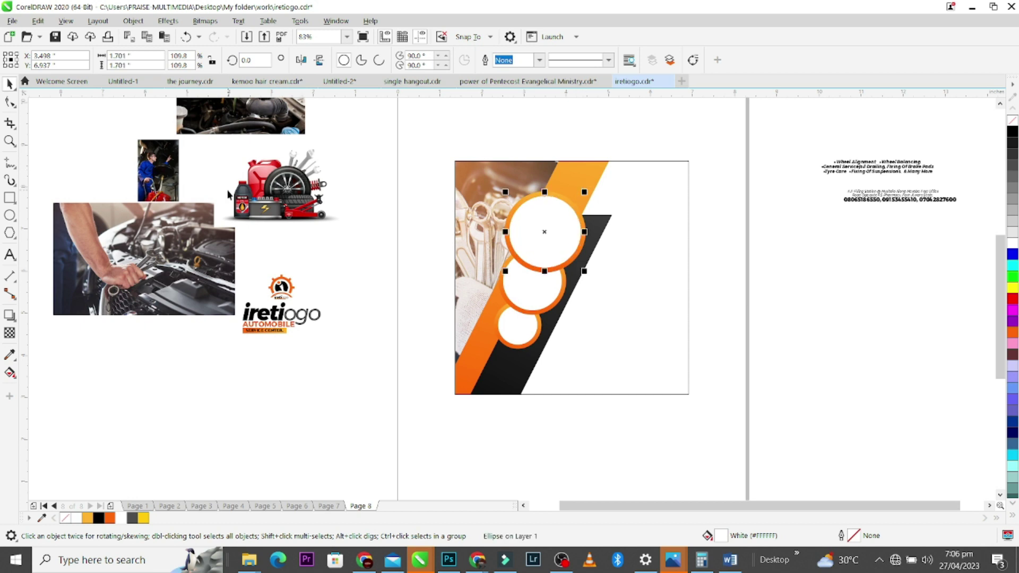
{"action": "left_click_drag", "start_coordinate": [252, 111], "coordinate": [528, 256]}
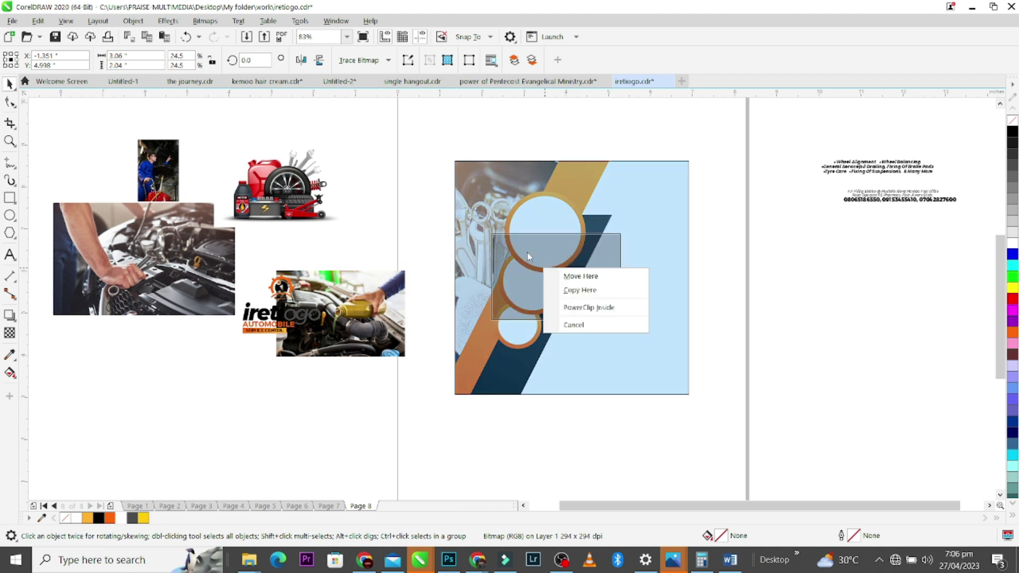
{"action": "left_click", "coordinate": [325, 329]}
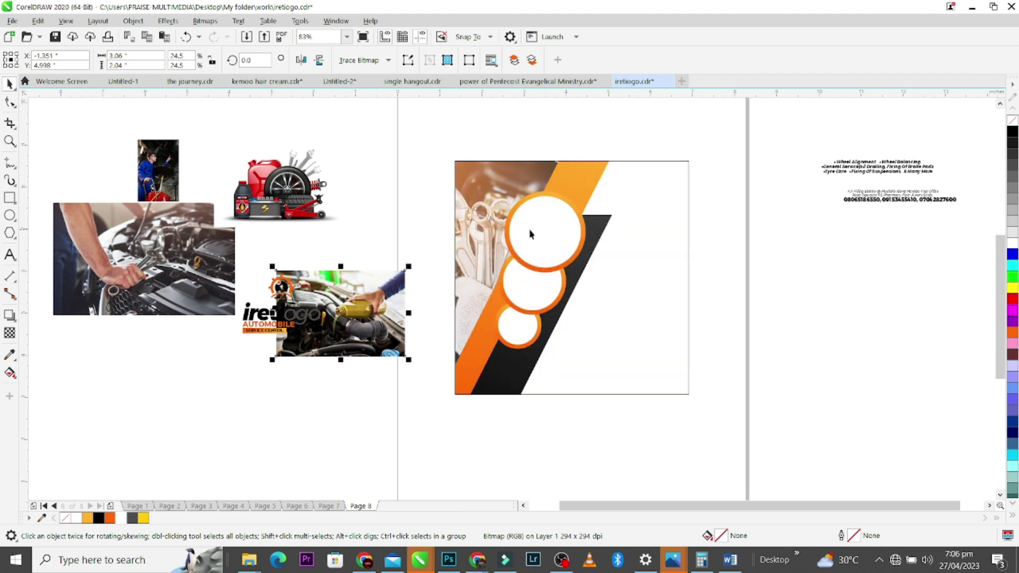
{"action": "left_click_drag", "start_coordinate": [368, 306], "coordinate": [547, 224]}
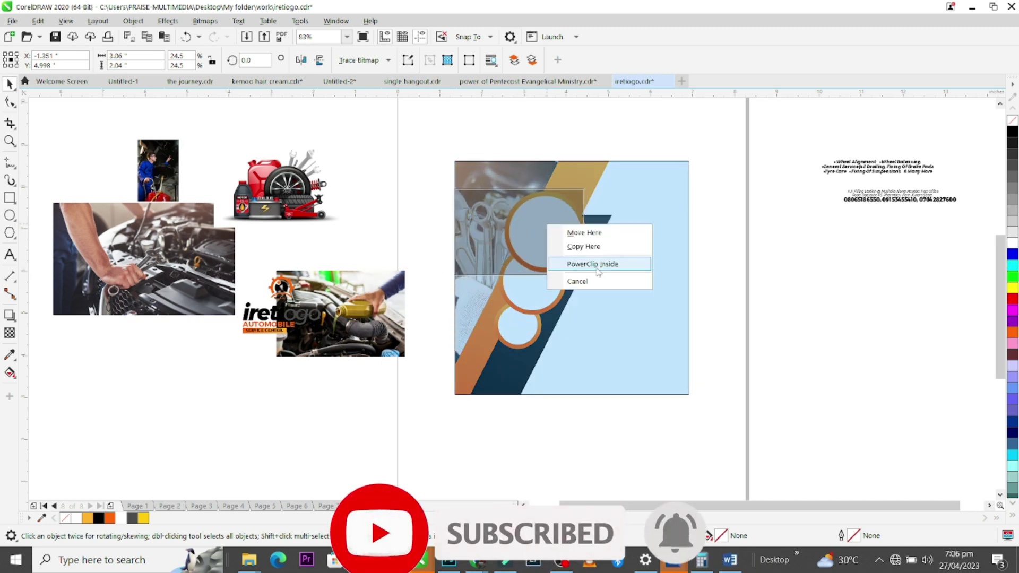
{"action": "left_click", "coordinate": [594, 264]}
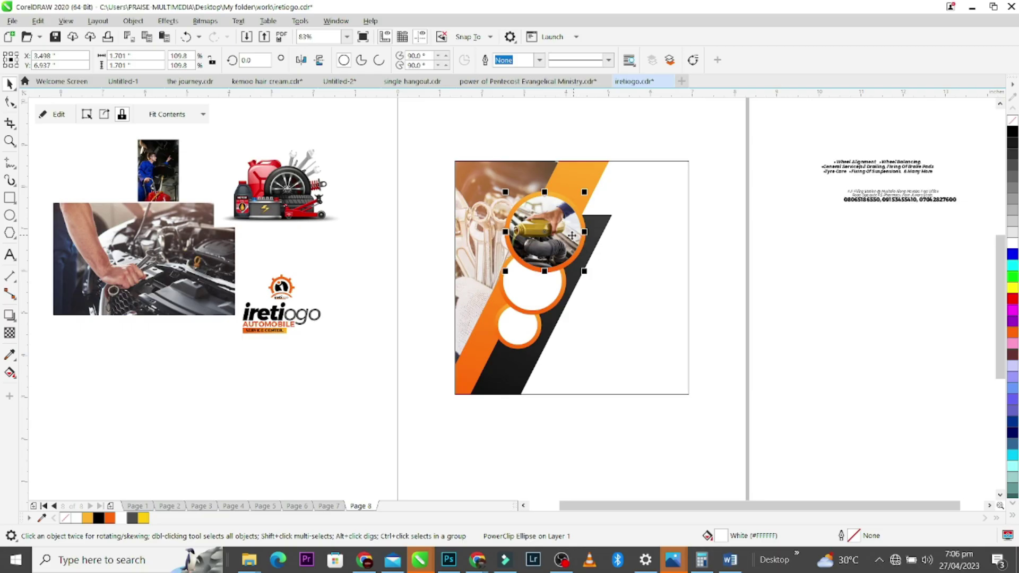
{"action": "left_click", "coordinate": [572, 237], "text": "alt"}
{"action": "left_click_drag", "start_coordinate": [553, 239], "coordinate": [577, 235]}
Step: PowerClip the mechanic photo inside the middle ring
{"action": "left_click", "coordinate": [214, 257]}
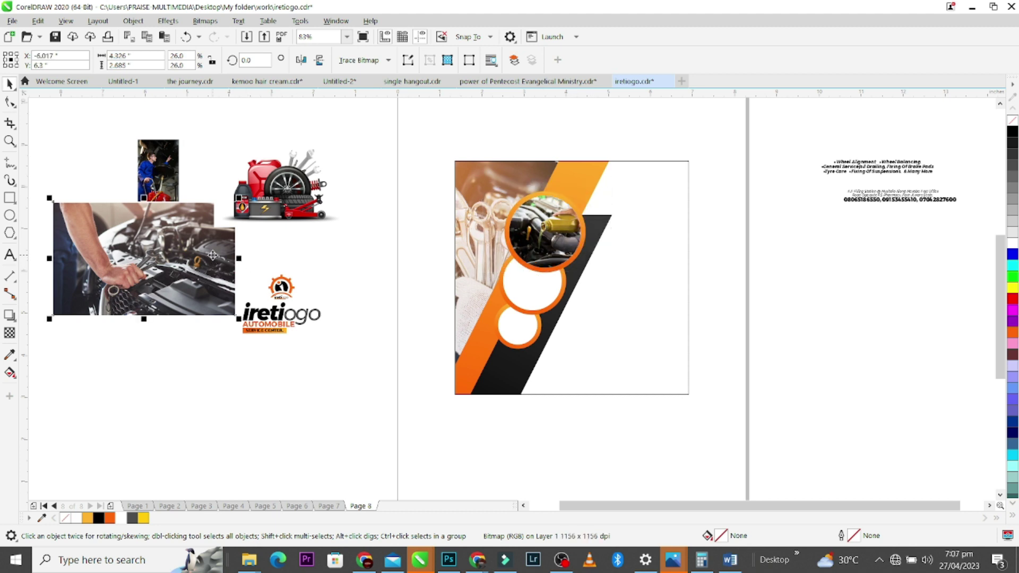
{"action": "left_click", "coordinate": [189, 206]}
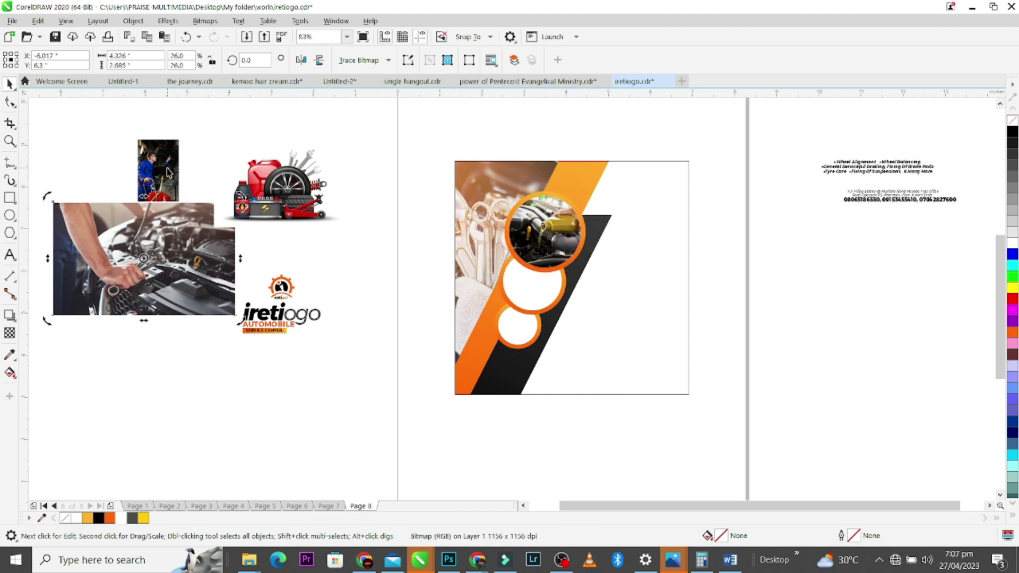
{"action": "left_click_drag", "start_coordinate": [169, 173], "coordinate": [529, 288]}
{"action": "left_click", "coordinate": [555, 327]}
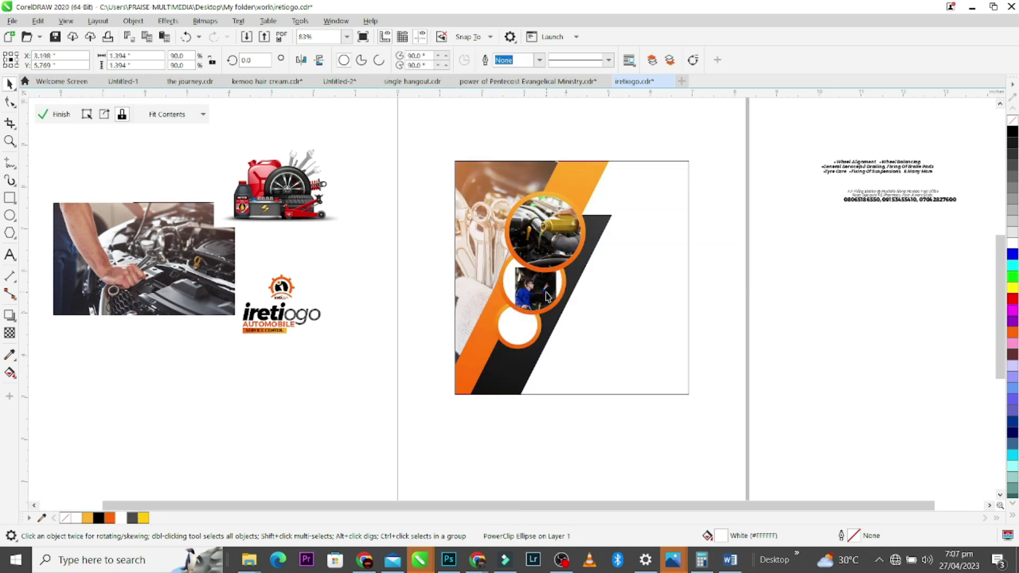
Step: Reposition and enlarge the mechanic photo inside the middle circle, then nudge it down
{"action": "double_click", "coordinate": [547, 296]}
{"action": "key", "text": "z"}
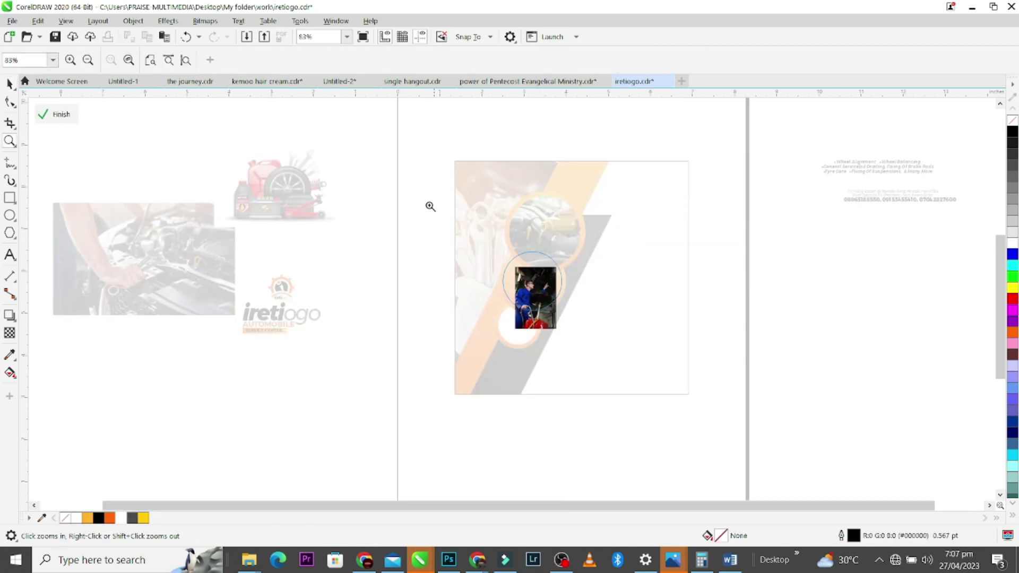
{"action": "left_click_drag", "start_coordinate": [430, 206], "coordinate": [600, 382]}
{"action": "key", "text": "space"}
{"action": "left_click", "coordinate": [553, 291]}
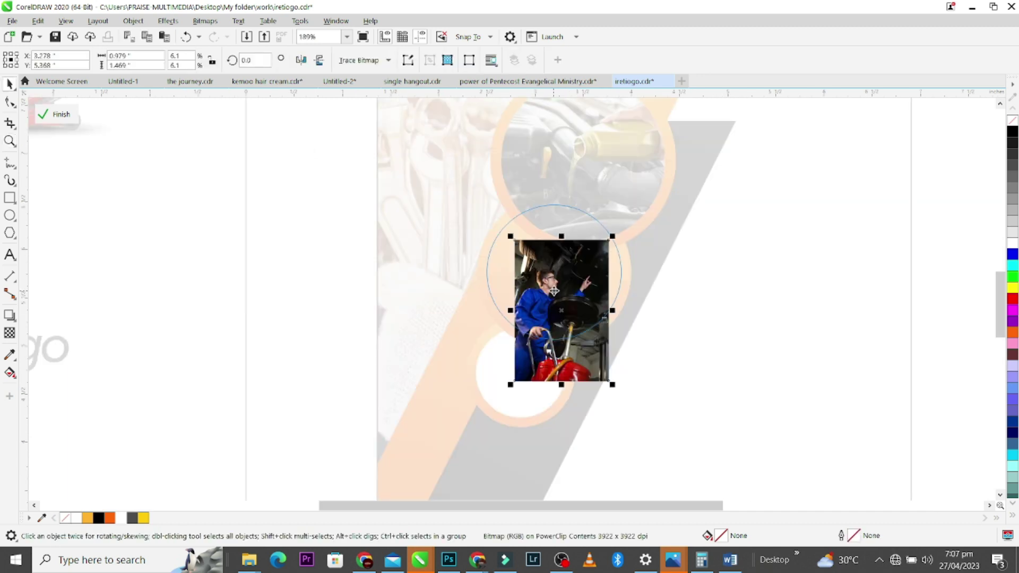
{"action": "left_click_drag", "start_coordinate": [553, 291], "coordinate": [547, 263]}
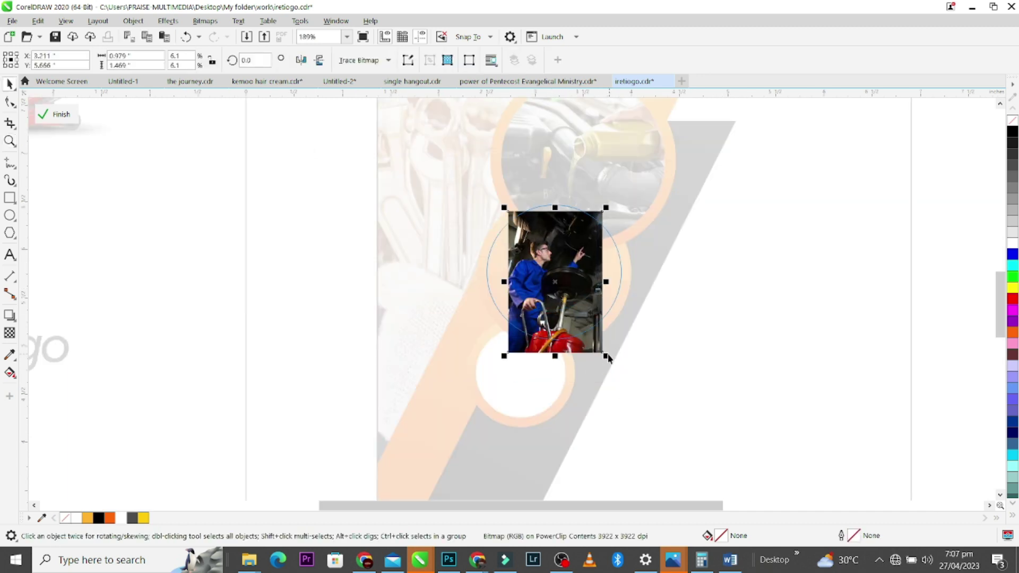
{"action": "left_click", "coordinate": [615, 369]}
{"action": "left_click", "coordinate": [595, 340]}
{"action": "left_click_drag", "start_coordinate": [607, 357], "coordinate": [637, 403]}
{"action": "left_click_drag", "start_coordinate": [586, 294], "coordinate": [589, 308]}
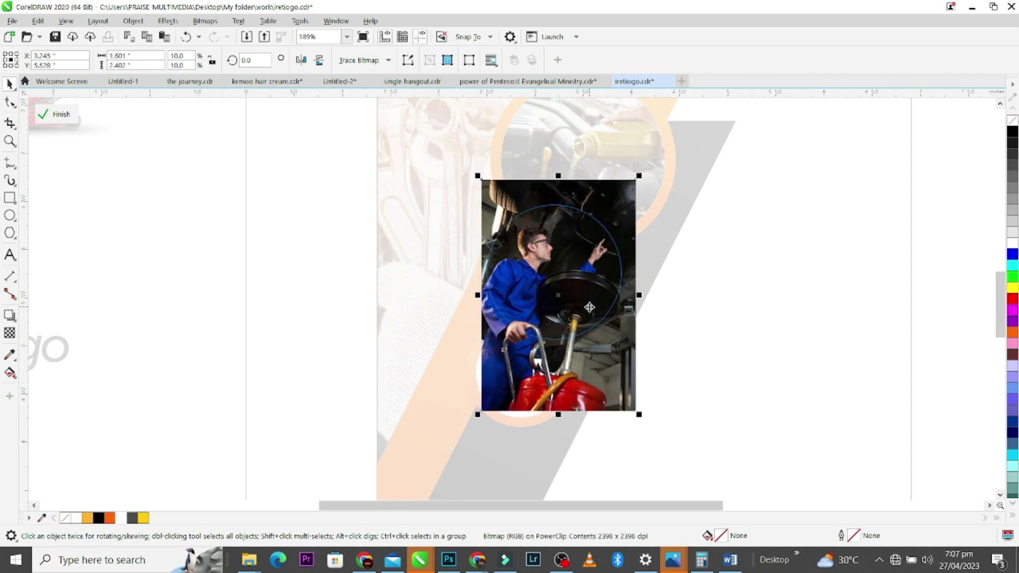
{"action": "left_click", "coordinate": [319, 274], "text": "ctrl"}
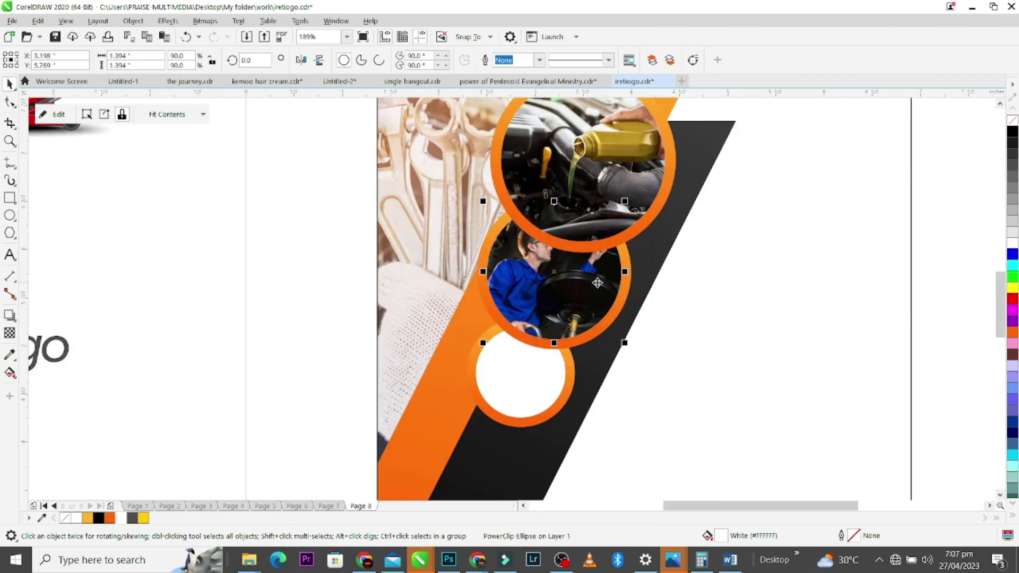
{"action": "left_click", "coordinate": [596, 283], "text": "ctrl"}
{"action": "left_click_drag", "start_coordinate": [596, 283], "coordinate": [595, 296]}
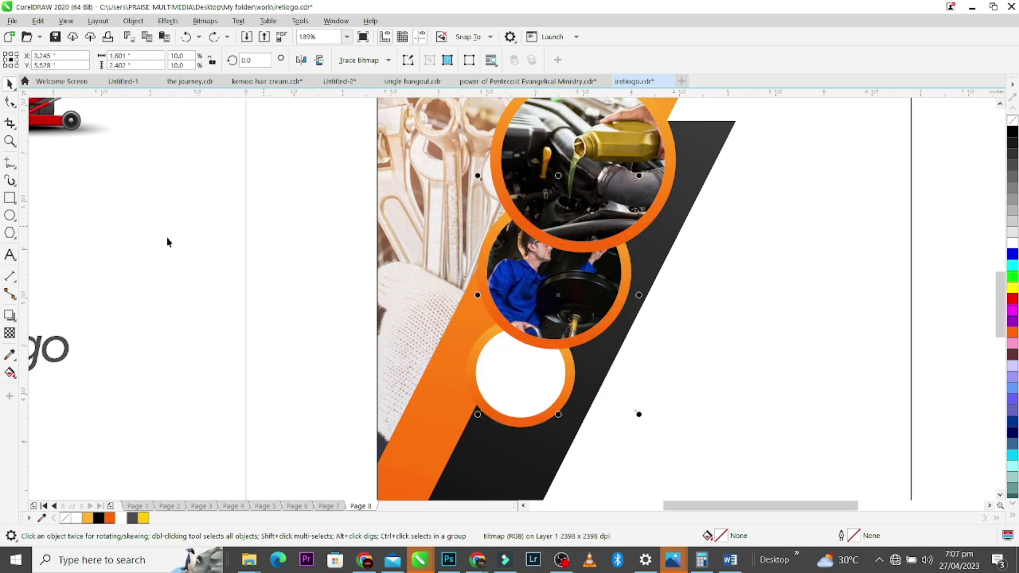
Step: Use Edit PowerClip to shrink the mechanic photo so he fits within the middle ring
{"action": "left_click_drag", "start_coordinate": [236, 170], "coordinate": [671, 361]}
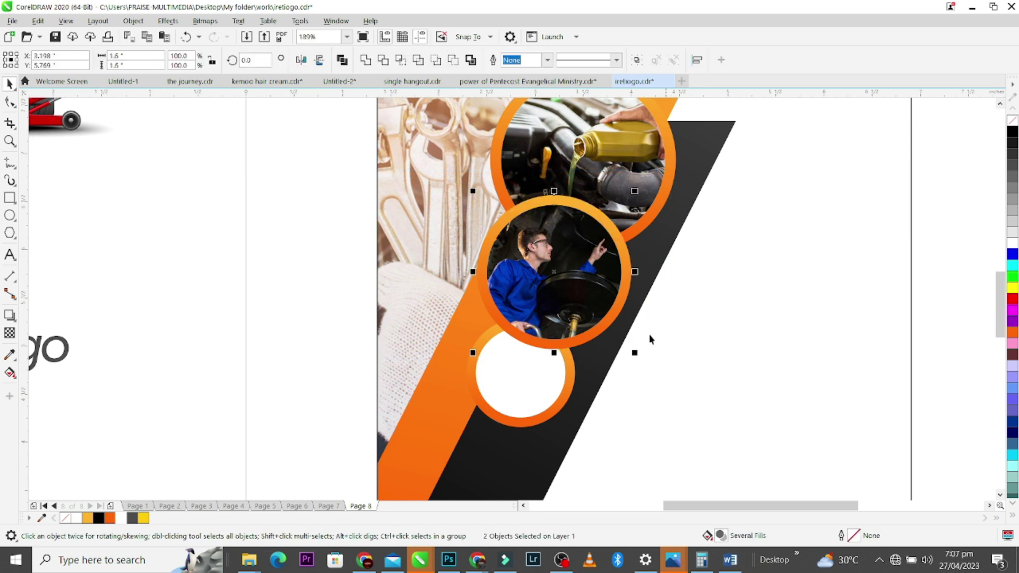
{"action": "left_click", "coordinate": [239, 285]}
{"action": "left_click", "coordinate": [547, 239]}
{"action": "right_click", "coordinate": [547, 239]}
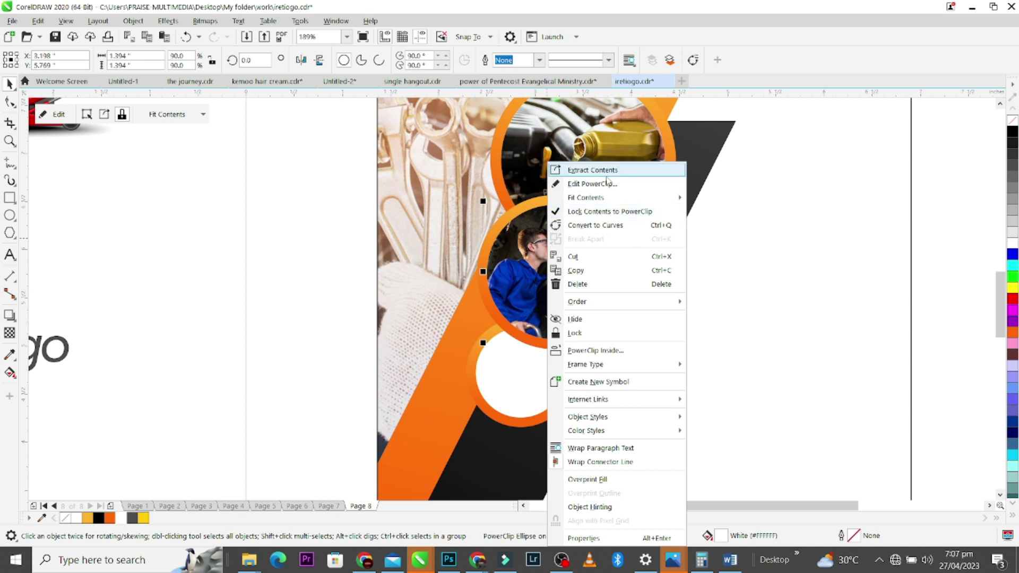
{"action": "left_click", "coordinate": [605, 185]}
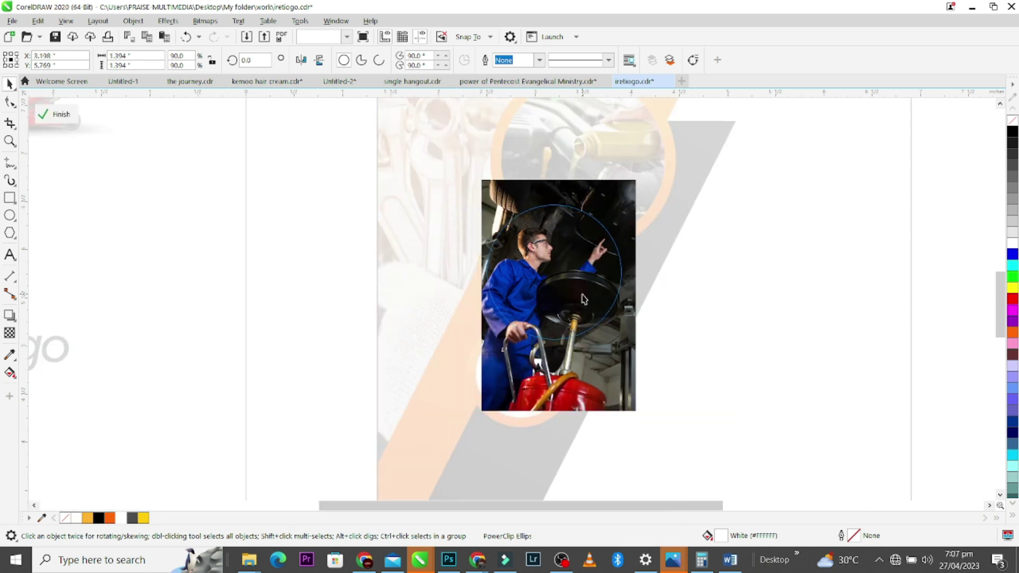
{"action": "left_click_drag", "start_coordinate": [639, 416], "coordinate": [629, 398]}
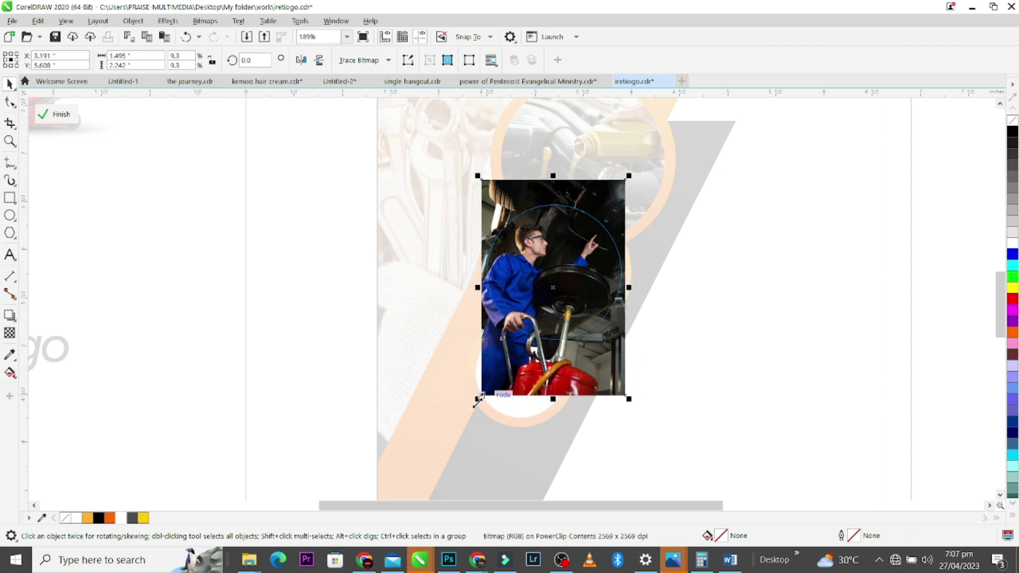
{"action": "left_click_drag", "start_coordinate": [477, 399], "coordinate": [486, 390]}
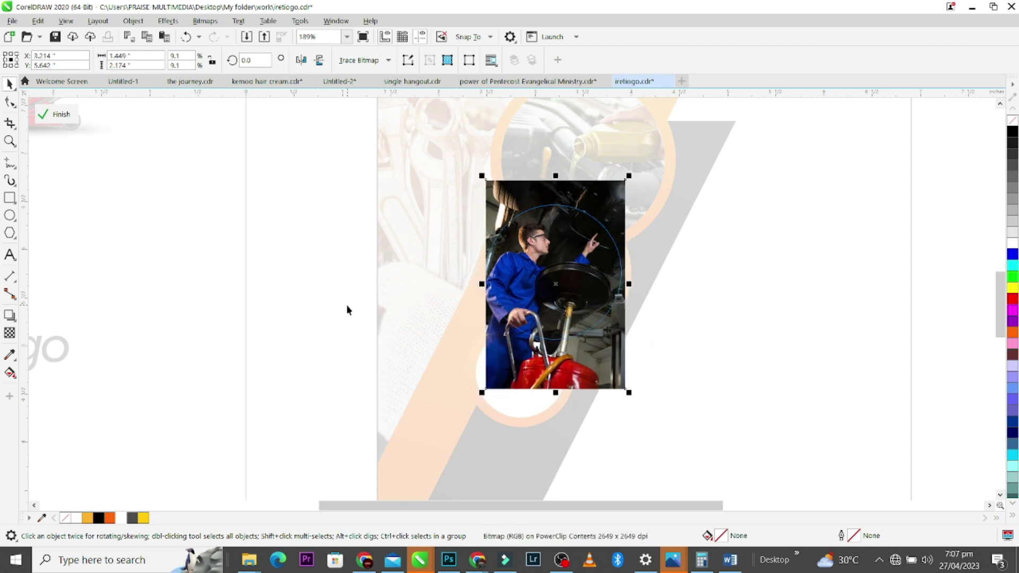
{"action": "left_click", "coordinate": [252, 268]}
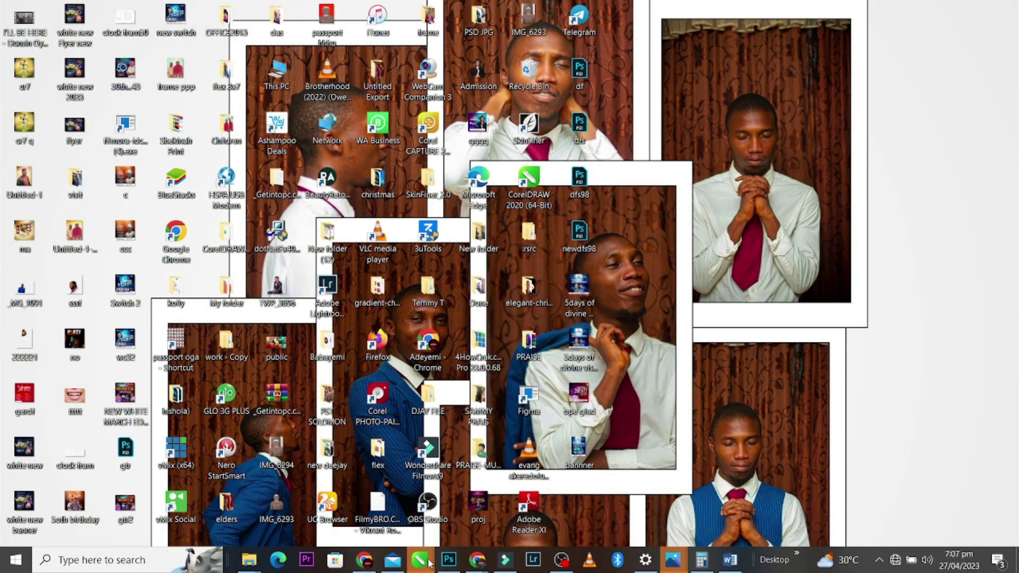
{"action": "mouse_move", "coordinate": [429, 561]}
{"action": "left_click", "coordinate": [934, 511]}
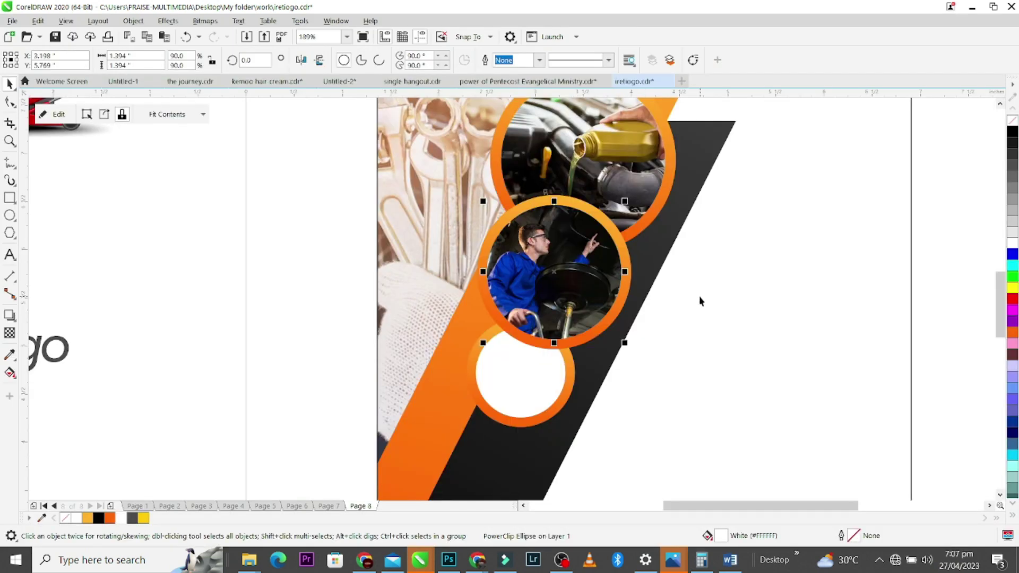
Step: PowerClip the engine-repair photo inside the empty white bottom circle
{"action": "left_click", "coordinate": [566, 297]}
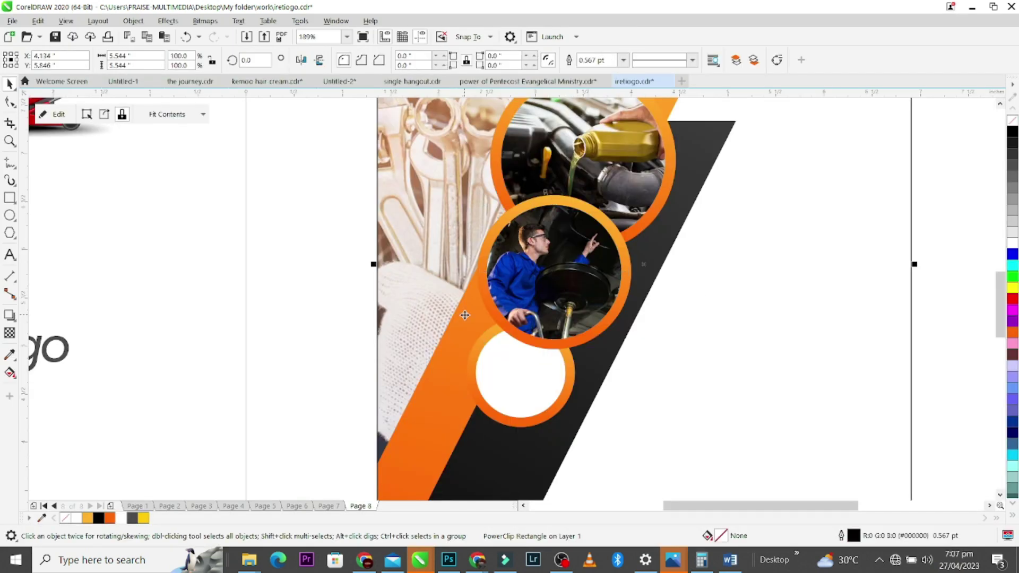
{"action": "key", "text": "F4"}
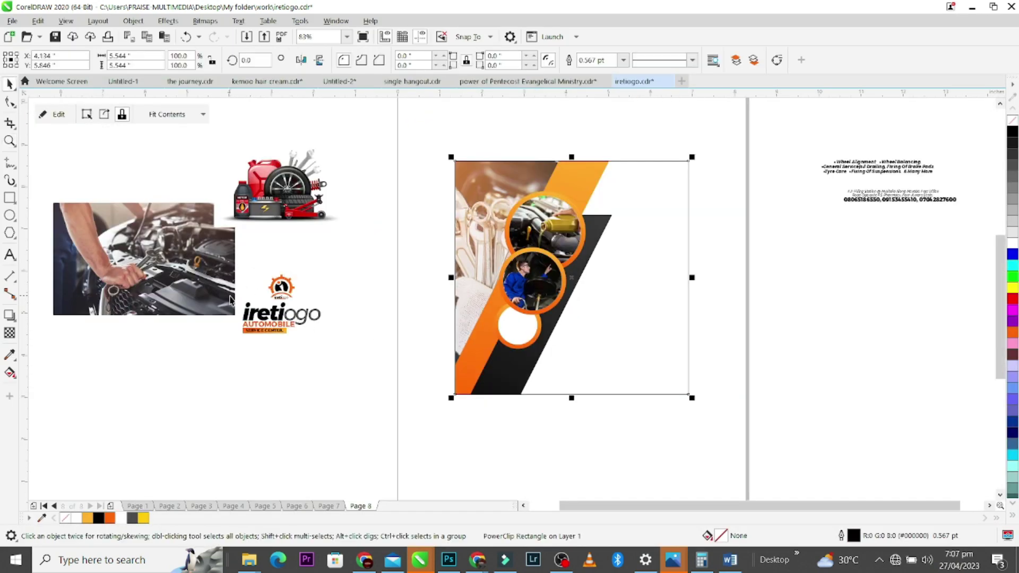
{"action": "left_click", "coordinate": [171, 255]}
{"action": "left_click_drag", "start_coordinate": [164, 253], "coordinate": [526, 328]}
{"action": "left_click", "coordinate": [557, 366]}
{"action": "left_click", "coordinate": [523, 326]}
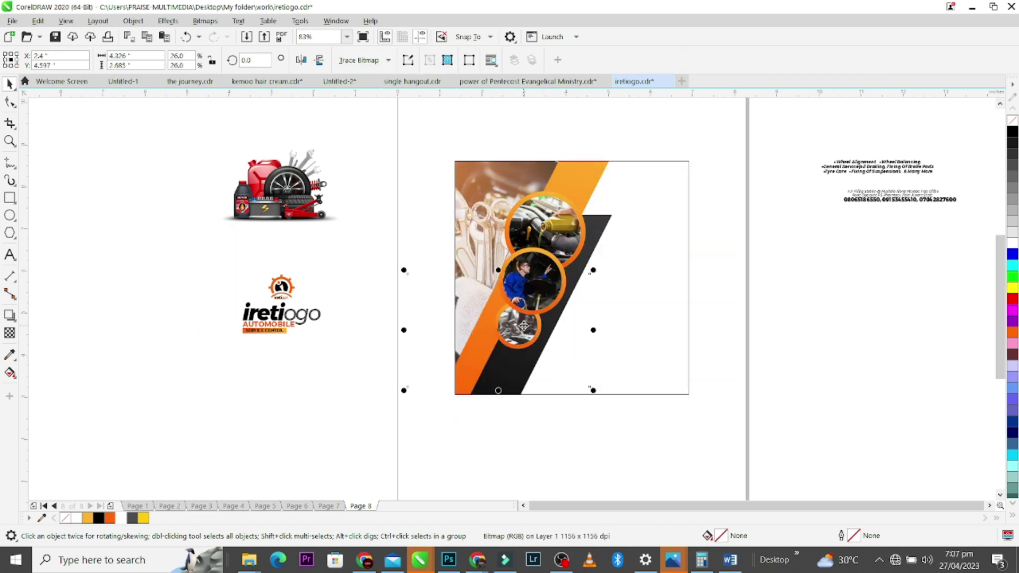
Step: Shrink the engine photo to about 10% and move it to sit within the bottom ring
{"action": "left_click", "coordinate": [530, 340]}
{"action": "right_click", "coordinate": [530, 340]}
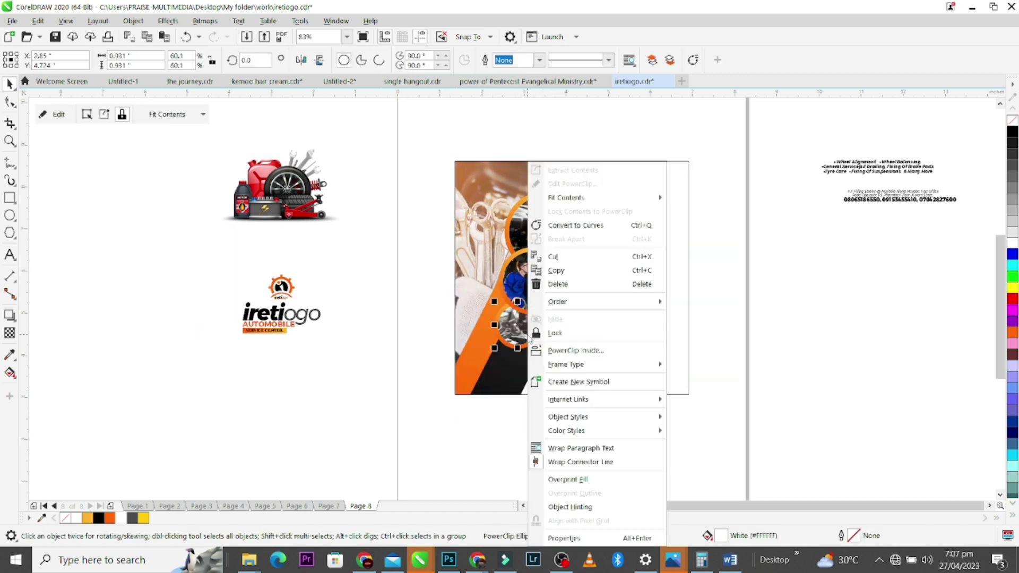
{"action": "left_click", "coordinate": [572, 183]}
{"action": "key", "text": "z"}
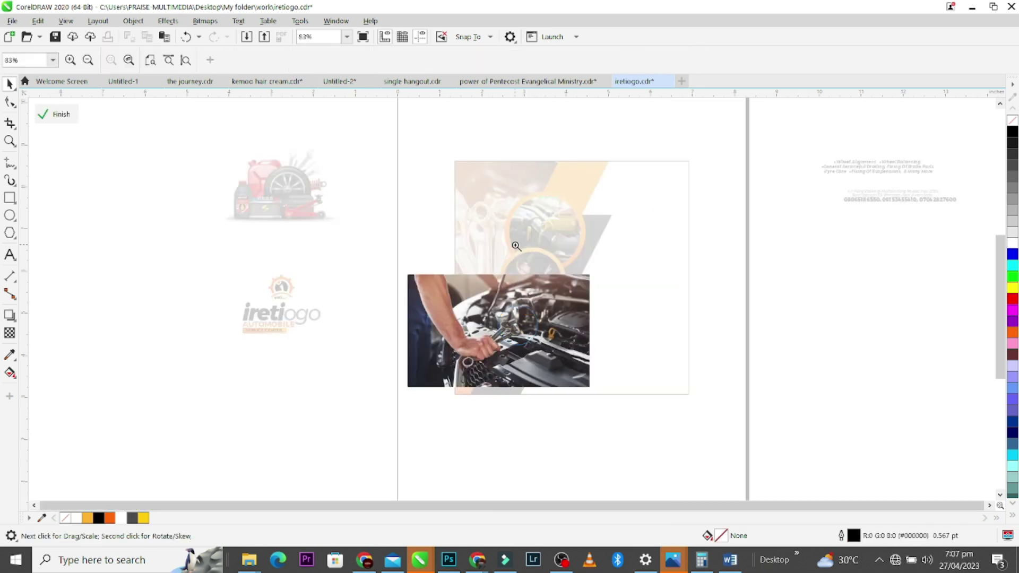
{"action": "left_click_drag", "start_coordinate": [380, 251], "coordinate": [683, 403]}
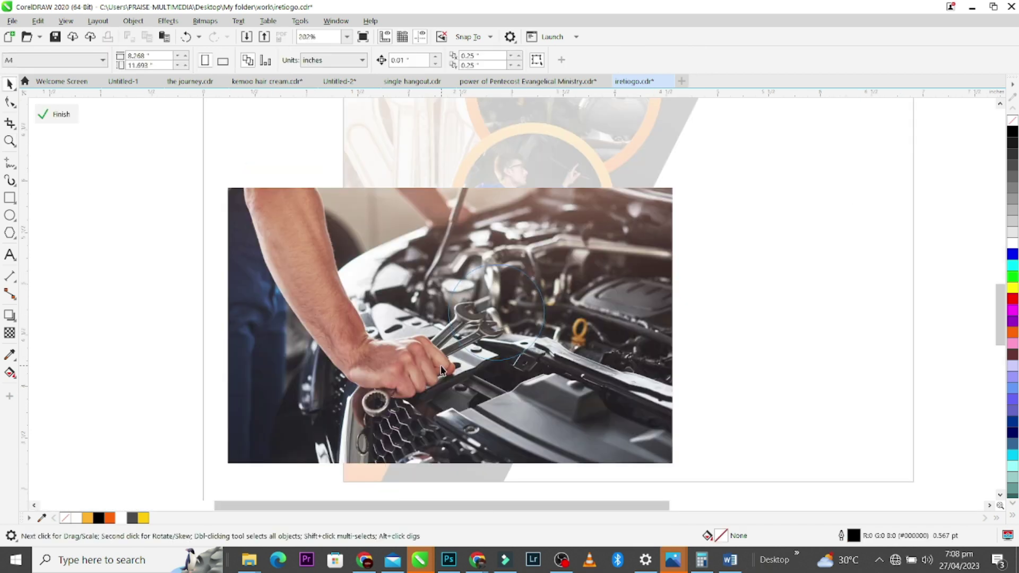
{"action": "left_click", "coordinate": [418, 363]}
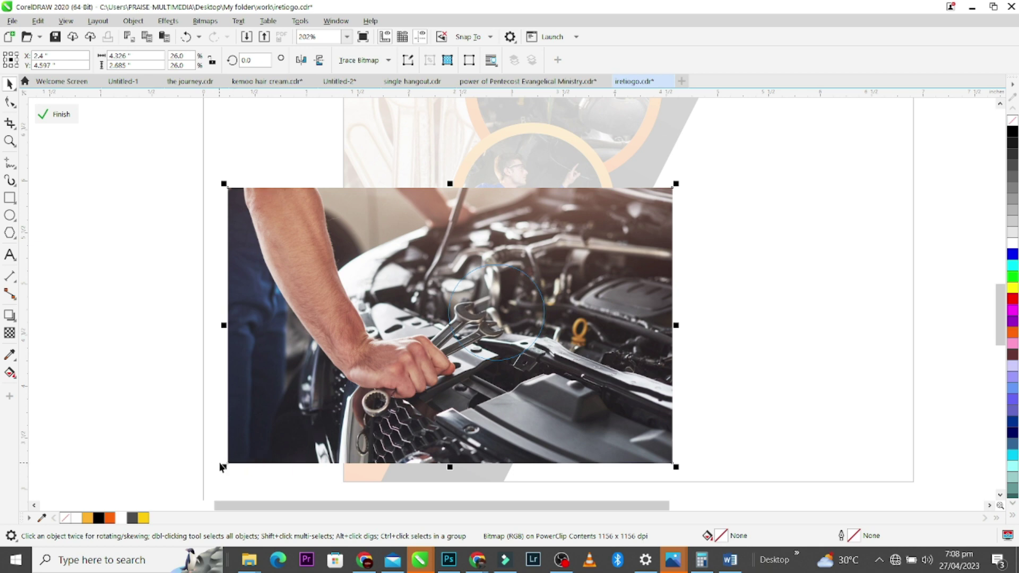
{"action": "left_click_drag", "start_coordinate": [222, 467], "coordinate": [405, 354]}
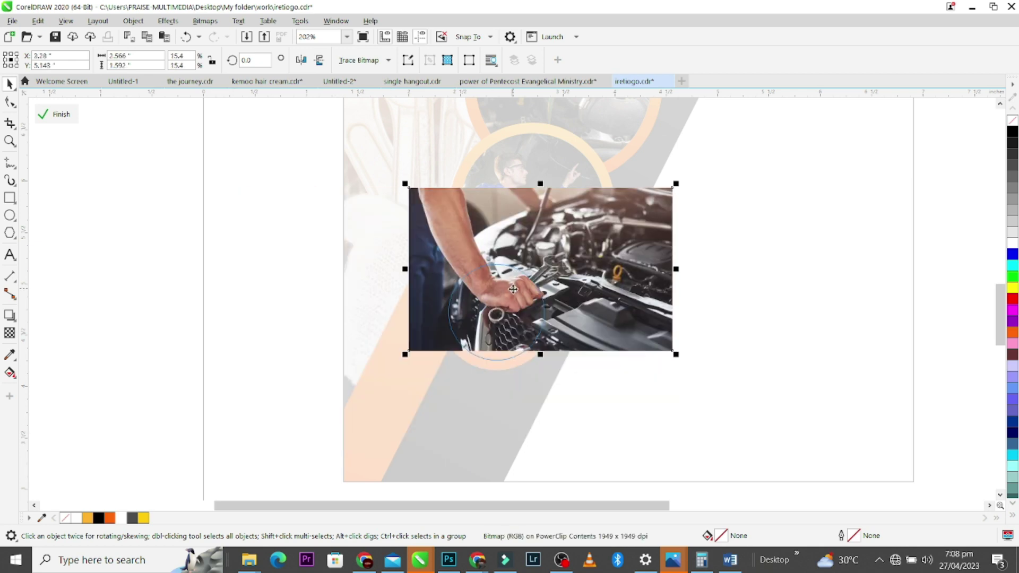
{"action": "left_click_drag", "start_coordinate": [513, 289], "coordinate": [497, 313]}
{"action": "left_click_drag", "start_coordinate": [660, 207], "coordinate": [572, 262]}
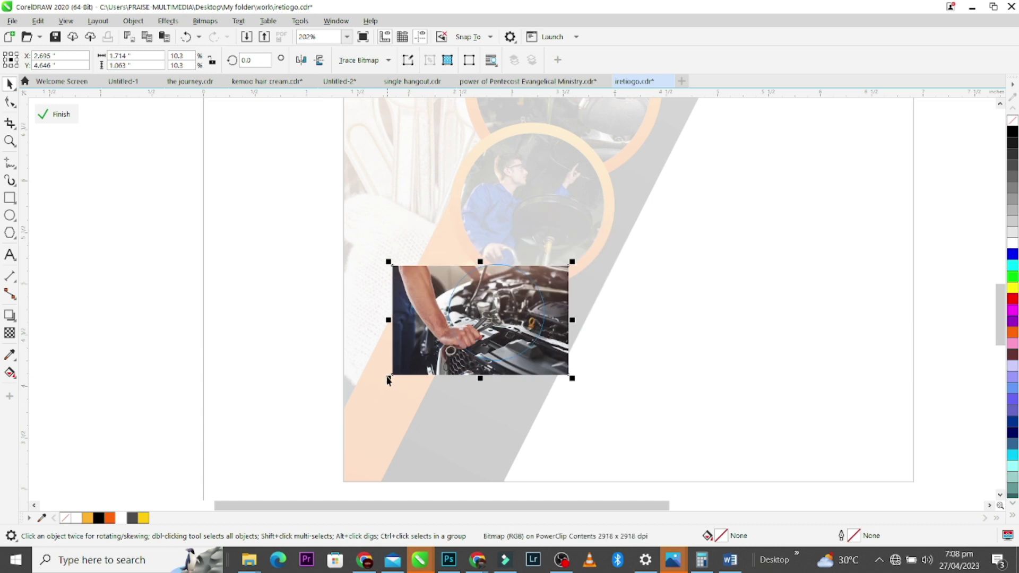
{"action": "left_click_drag", "start_coordinate": [389, 378], "coordinate": [407, 377]}
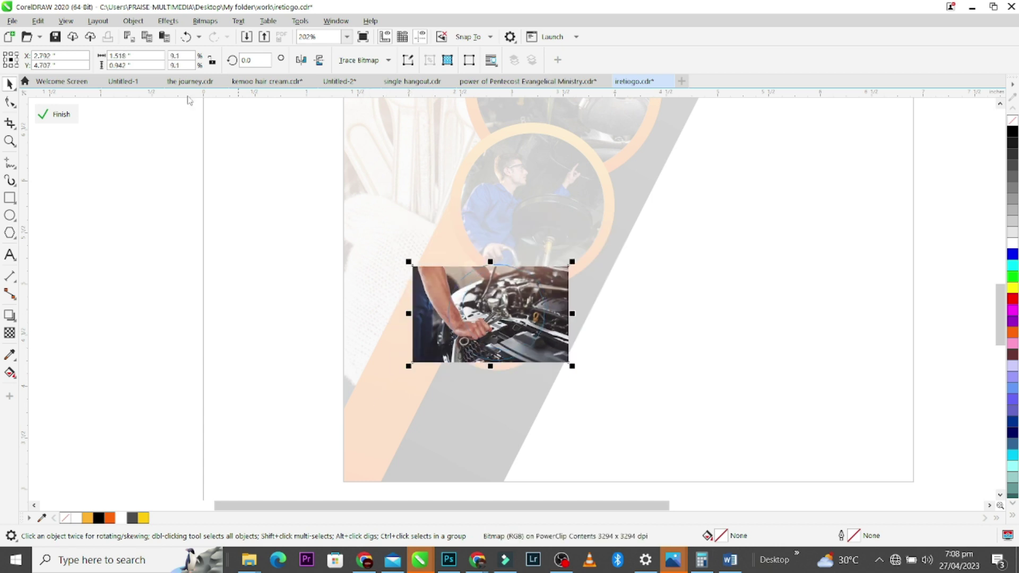
{"action": "left_click", "coordinate": [59, 112]}
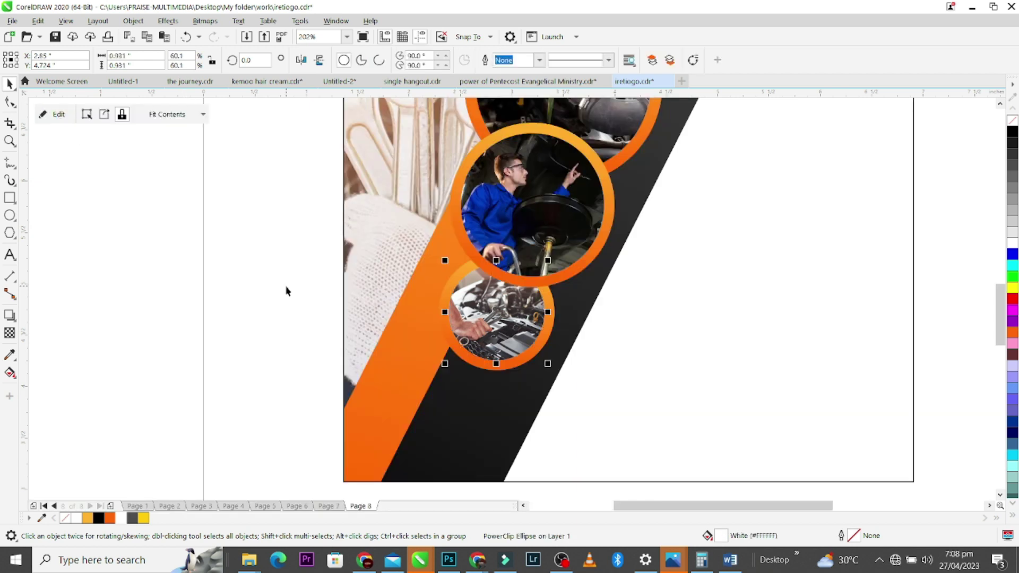
{"action": "key", "text": "z"}
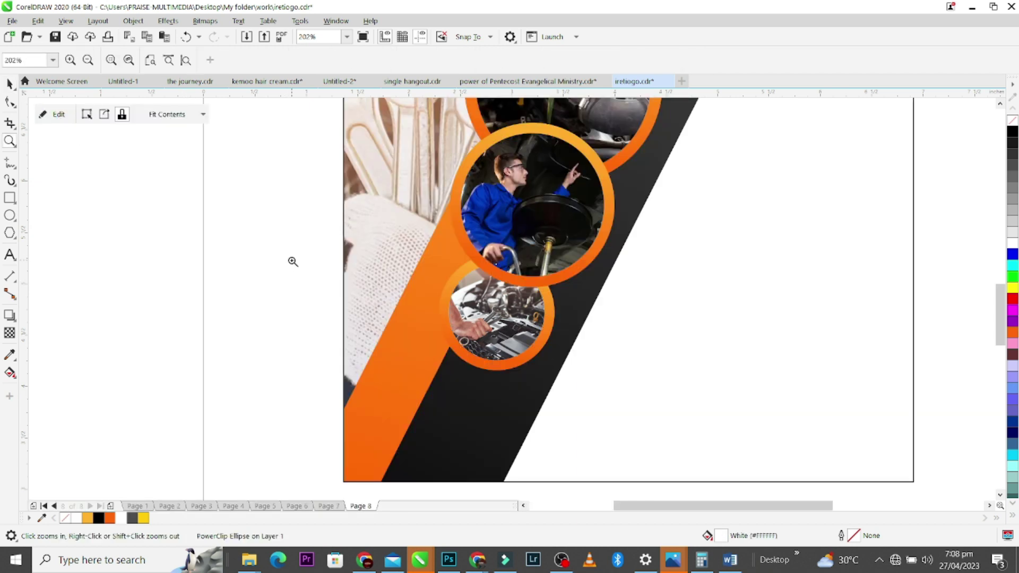
{"action": "right_click", "coordinate": [526, 167]}
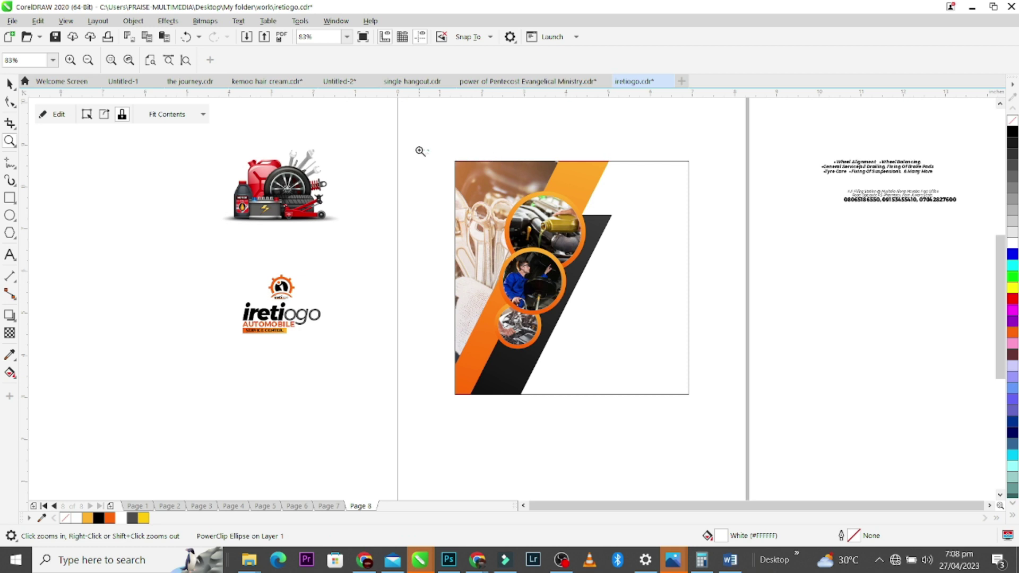
Step: Enlarge the engine photo greatly, move it left, and PowerClip it into the background frame
{"action": "left_click_drag", "start_coordinate": [428, 152], "coordinate": [697, 430]}
{"action": "key", "text": "space"}
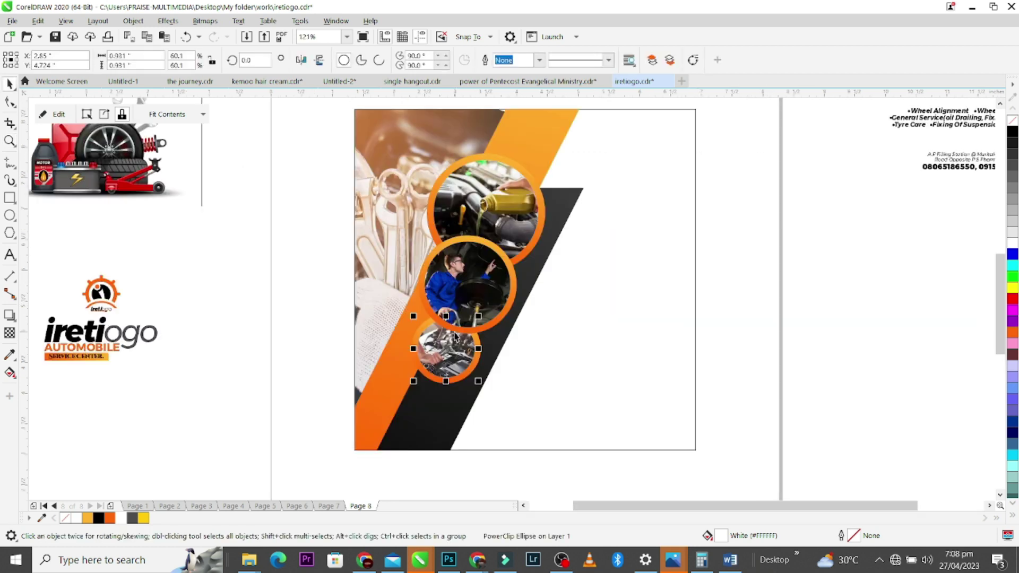
{"action": "left_click", "coordinate": [453, 349], "text": "ctrl"}
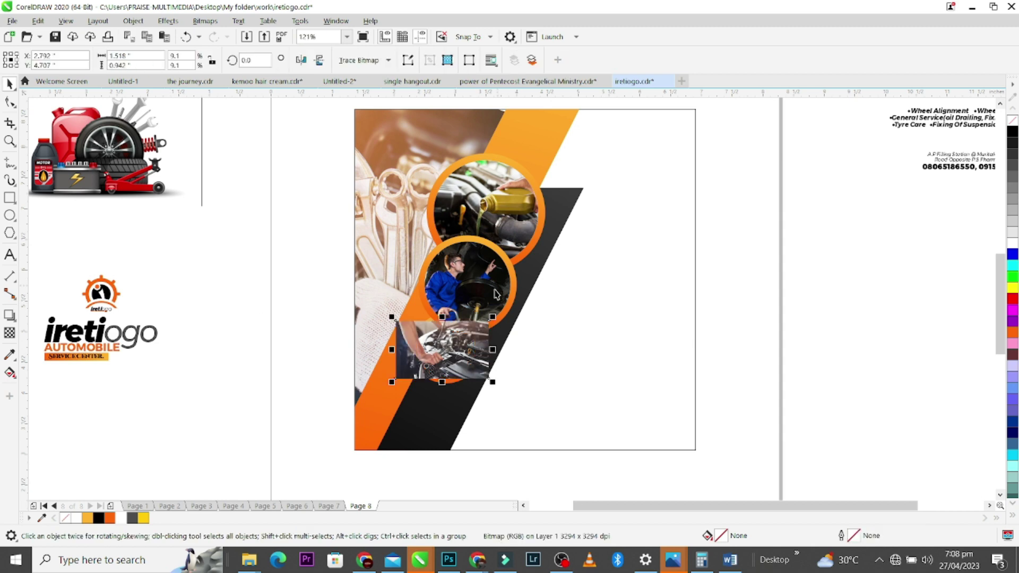
{"action": "left_click_drag", "start_coordinate": [494, 318], "coordinate": [727, 149]}
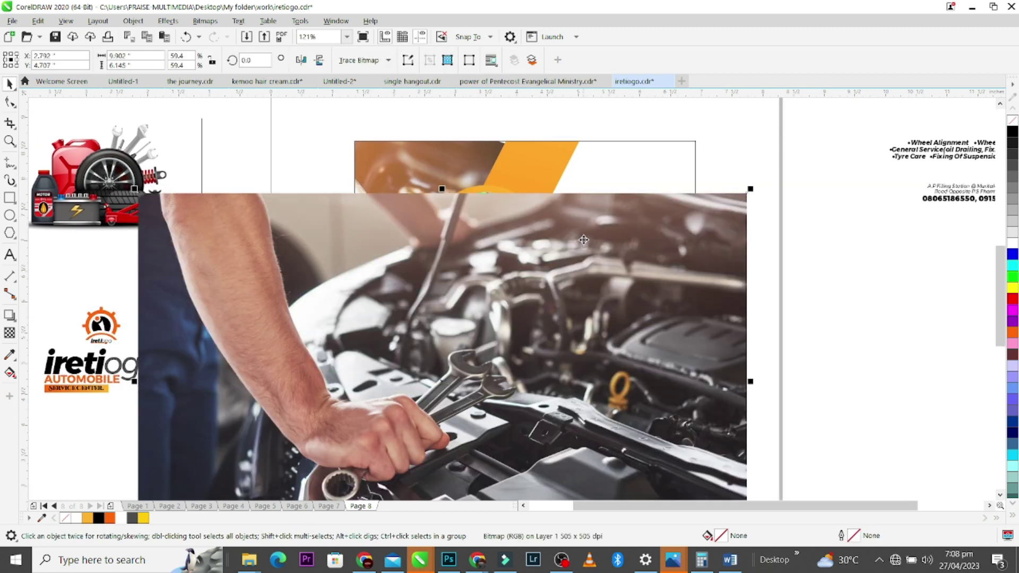
{"action": "left_click_drag", "start_coordinate": [583, 240], "coordinate": [398, 250]}
{"action": "right_click", "coordinate": [398, 249]}
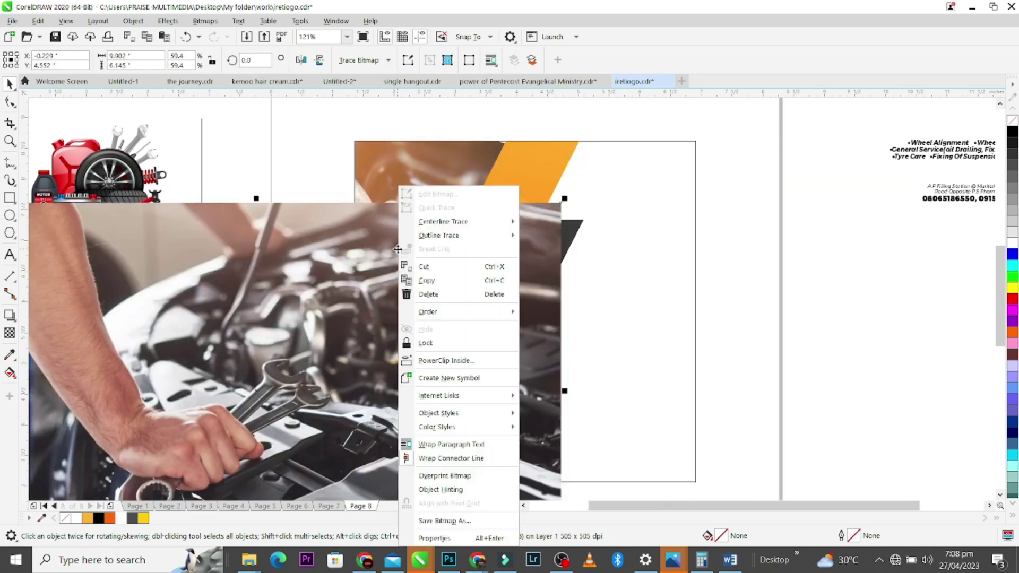
{"action": "left_click", "coordinate": [465, 361]}
{"action": "left_click", "coordinate": [605, 325]}
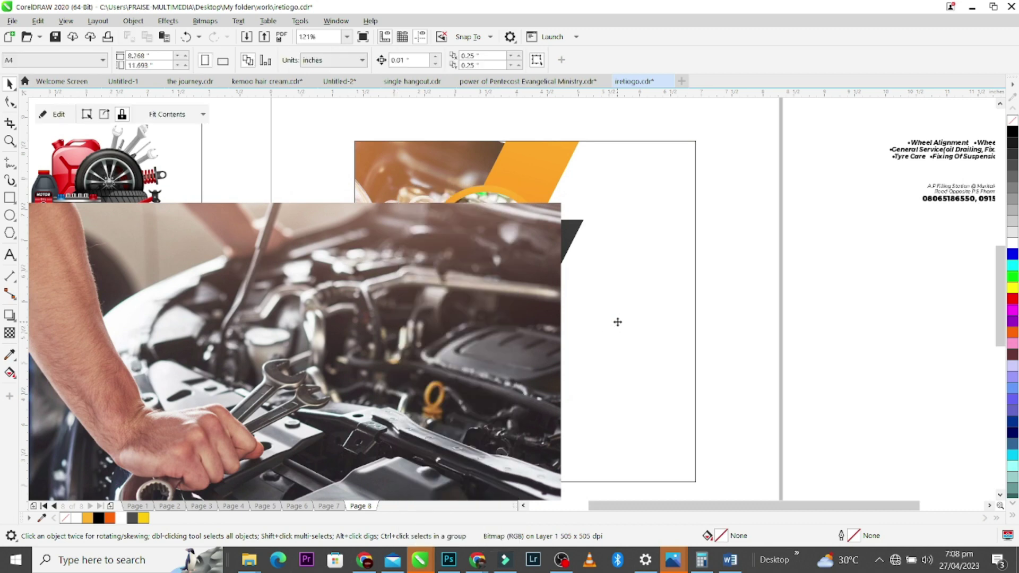
Step: Reposition the engine photo slightly up and right inside the background frame
{"action": "double_click", "coordinate": [542, 324]}
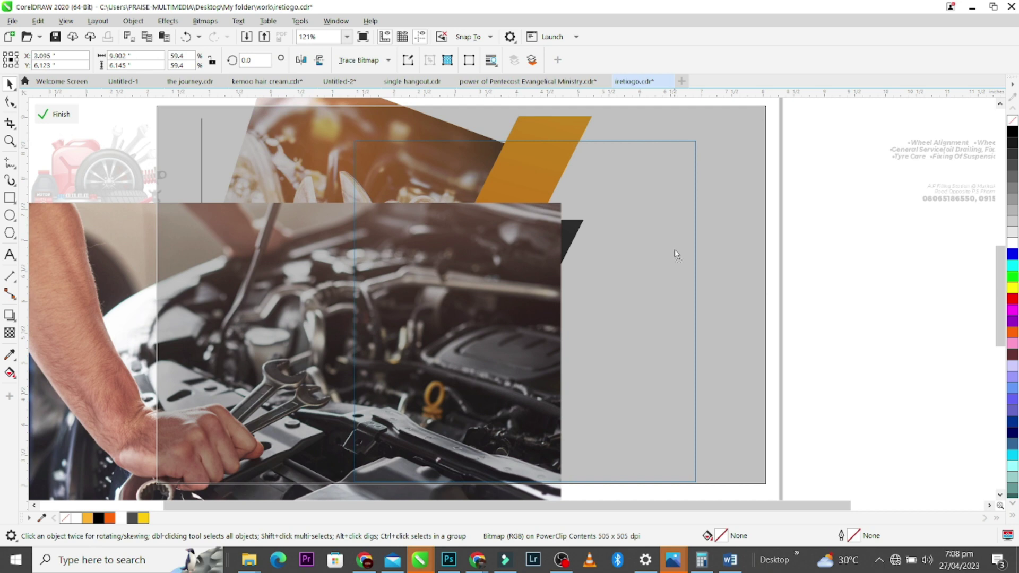
{"action": "left_click_drag", "start_coordinate": [675, 251], "coordinate": [702, 251]}
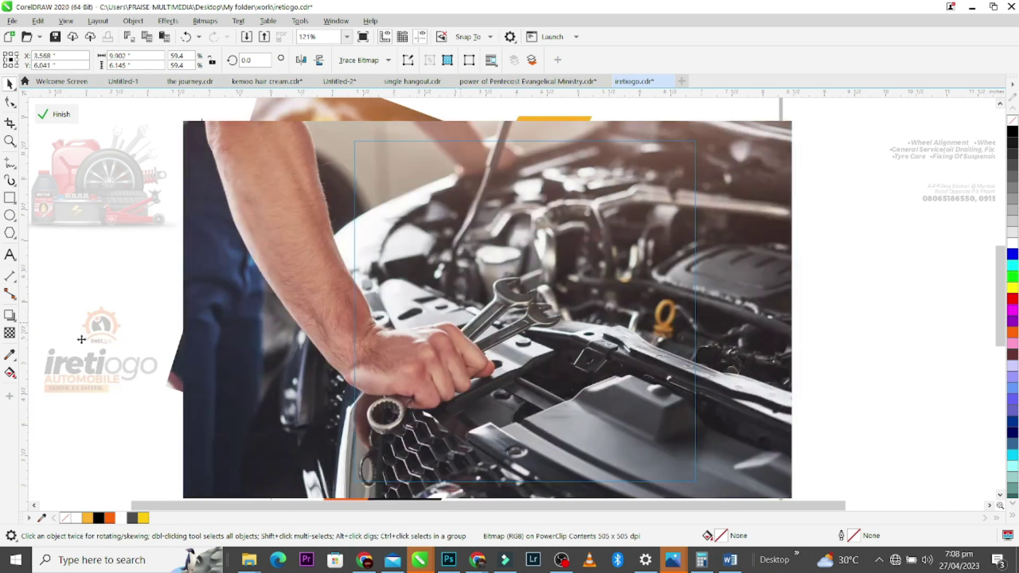
{"action": "left_click_drag", "start_coordinate": [458, 333], "coordinate": [461, 324]}
Step: Give the engine photo uniform transparency of 80 in Normal mode and finish PowerClip editing
{"action": "left_click", "coordinate": [10, 333]}
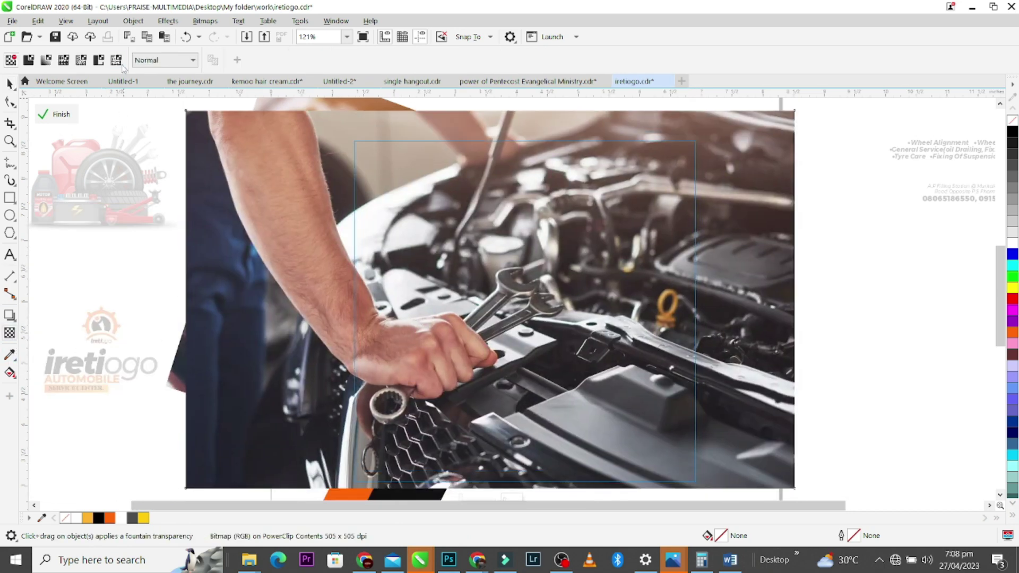
{"action": "left_click", "coordinate": [153, 61]}
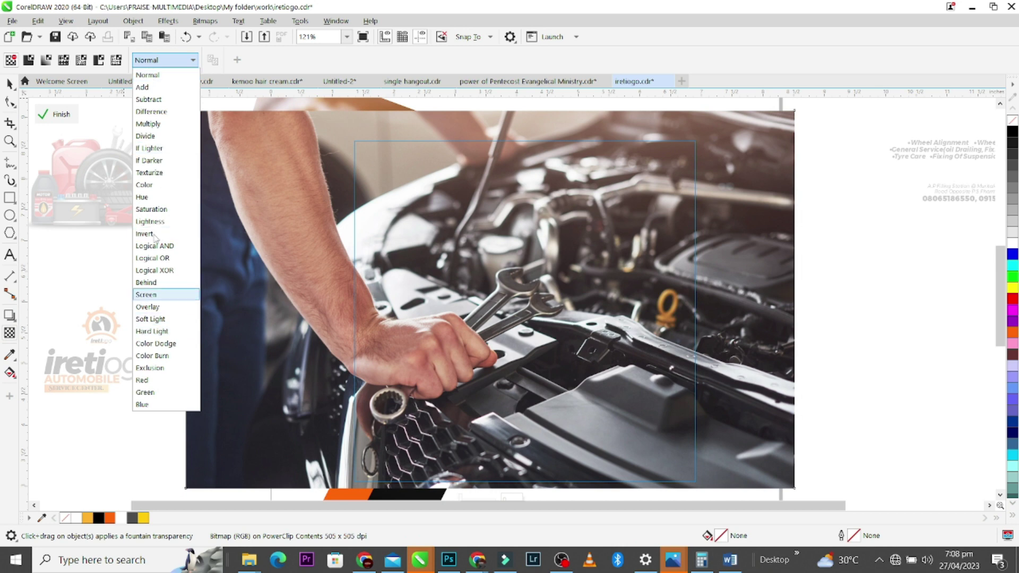
{"action": "left_click", "coordinate": [155, 76]}
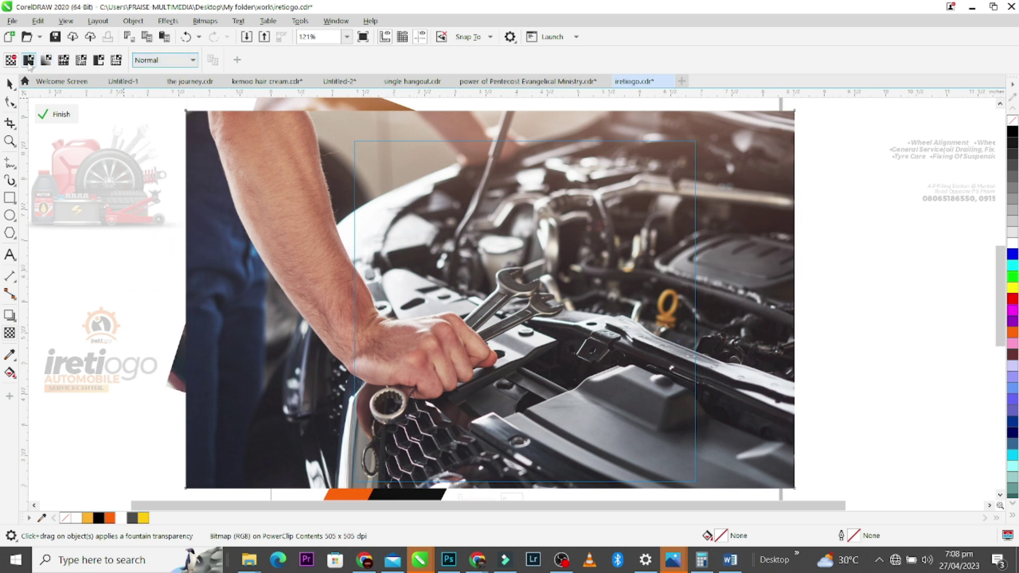
{"action": "left_click", "coordinate": [28, 60]}
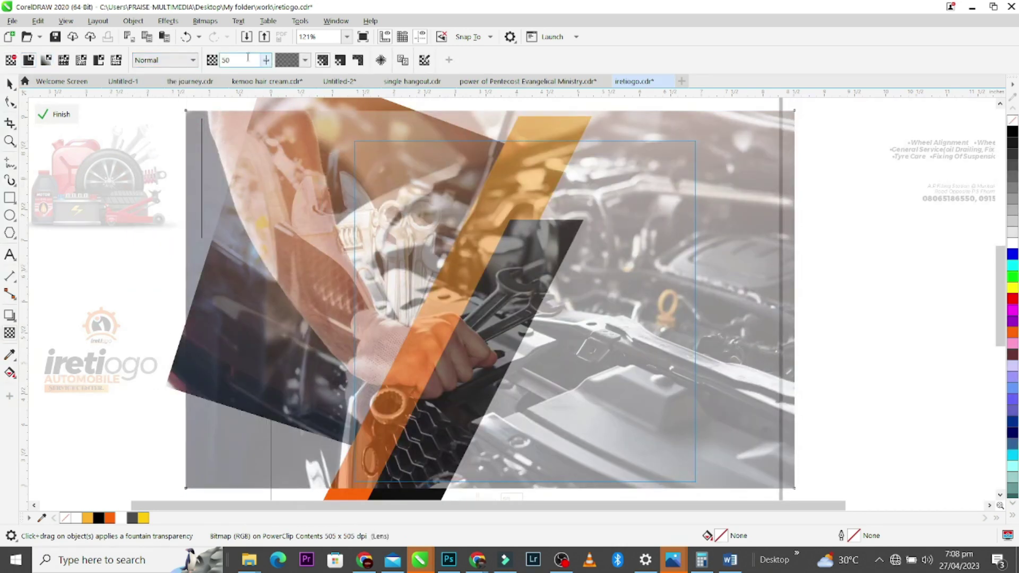
{"action": "type", "text": "8"}
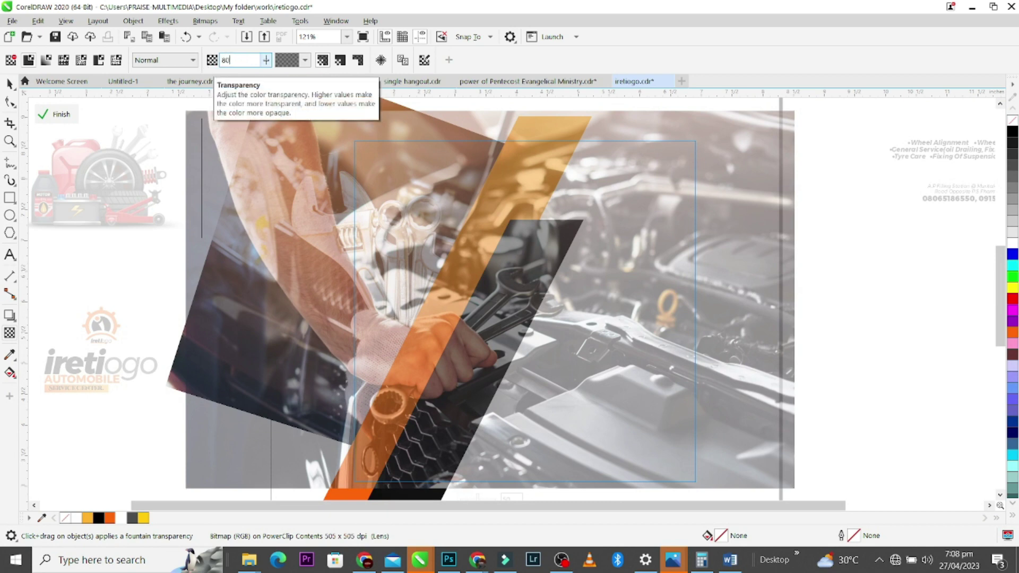
{"action": "key", "text": "Return"}
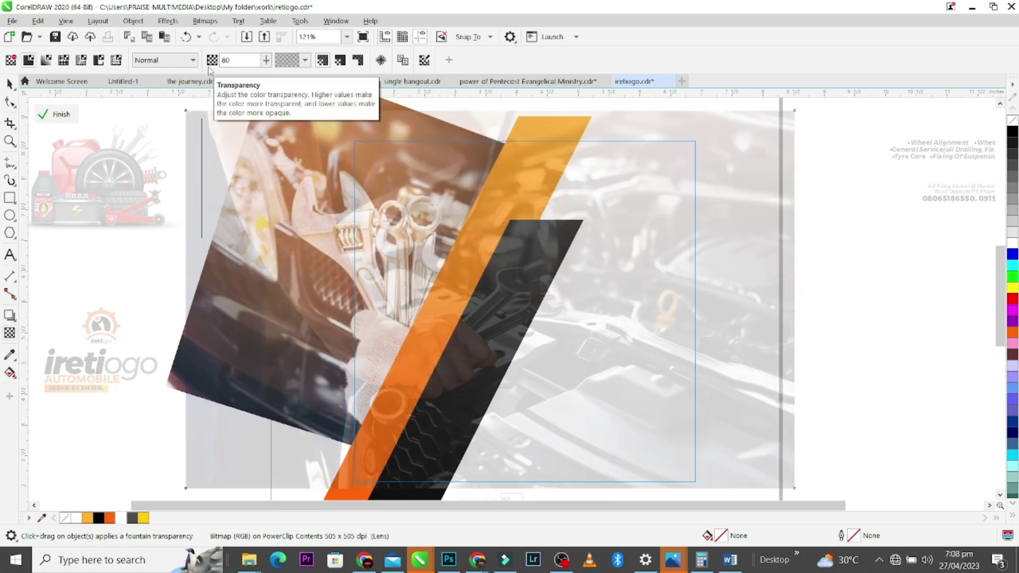
{"action": "left_click", "coordinate": [10, 85]}
{"action": "left_click", "coordinate": [56, 114]}
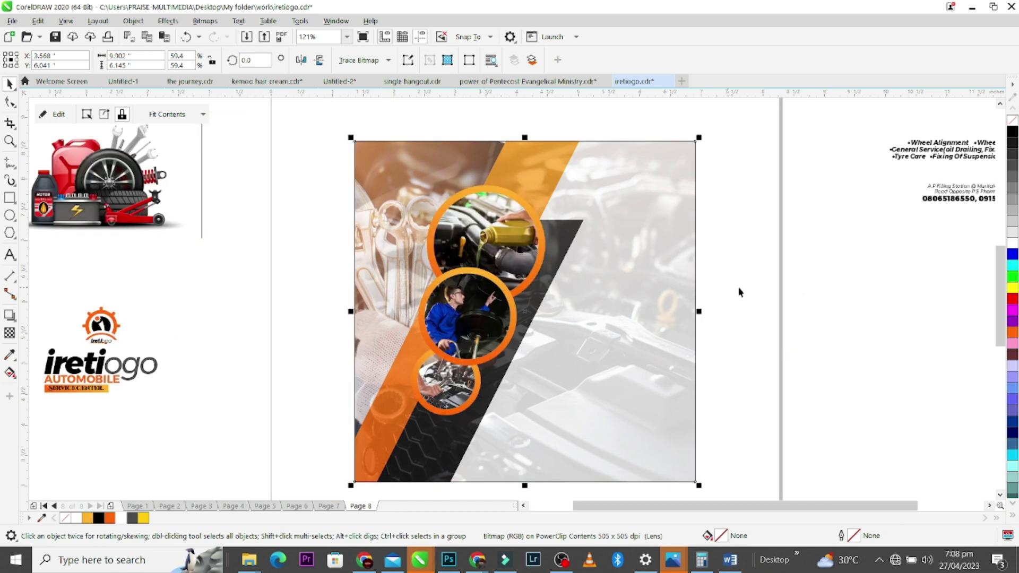
{"action": "left_click", "coordinate": [637, 262]}
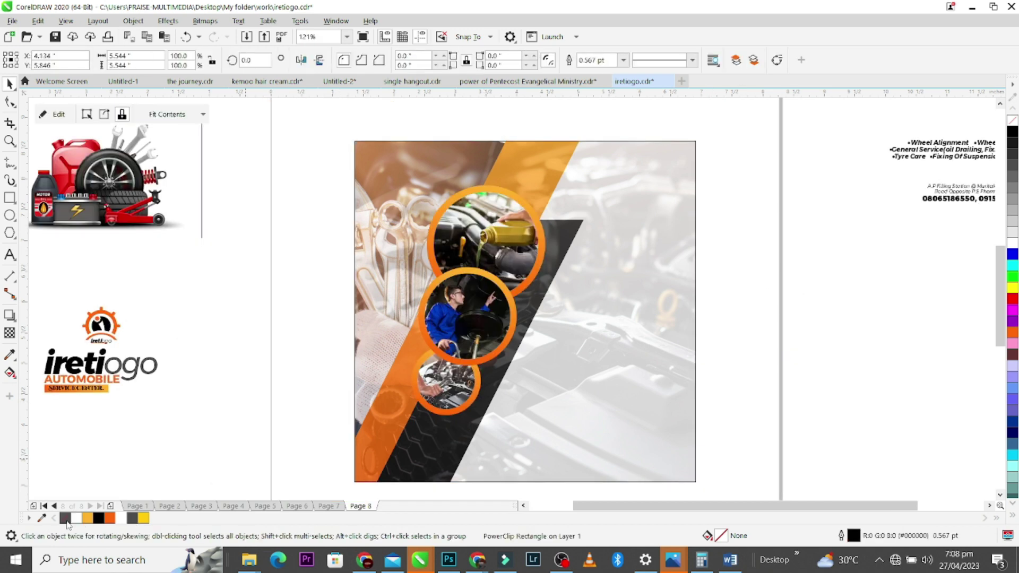
Step: Make the frame white with no outline, fade its photo to 87, and place the car-parts image
{"action": "right_click", "coordinate": [64, 518]}
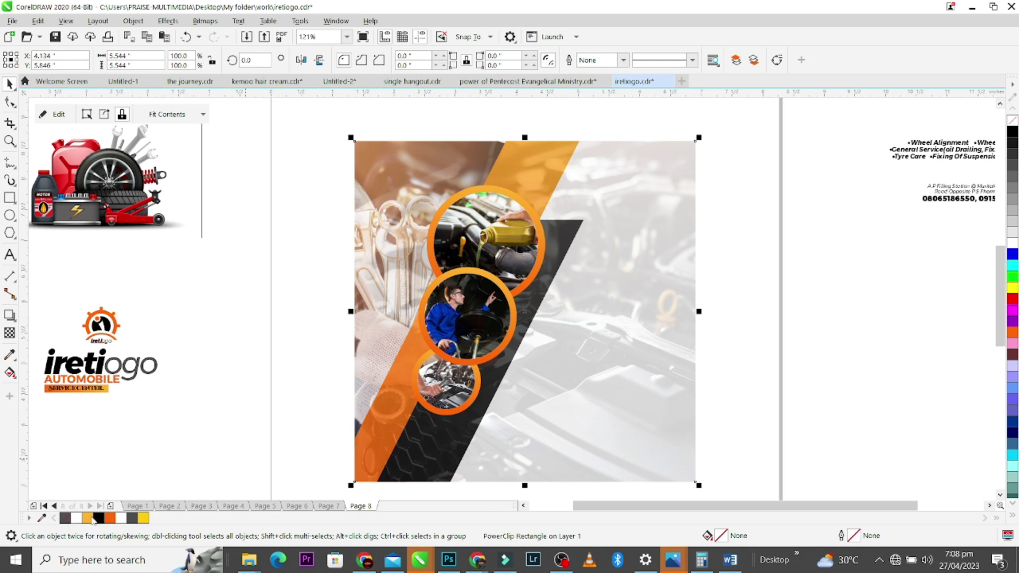
{"action": "left_click", "coordinate": [121, 521]}
{"action": "left_click", "coordinate": [562, 324], "text": "ctrl"}
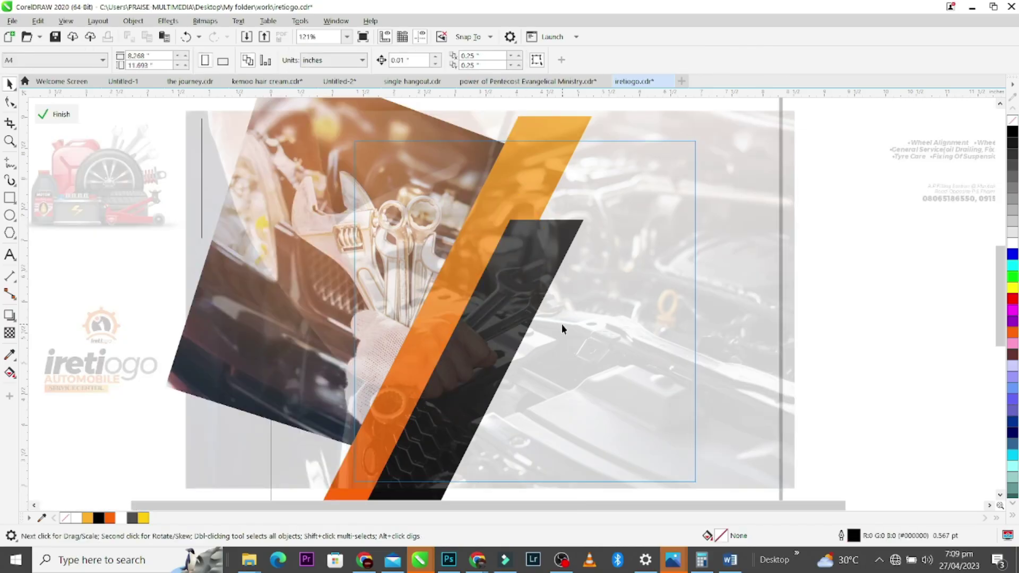
{"action": "left_click", "coordinate": [10, 333]}
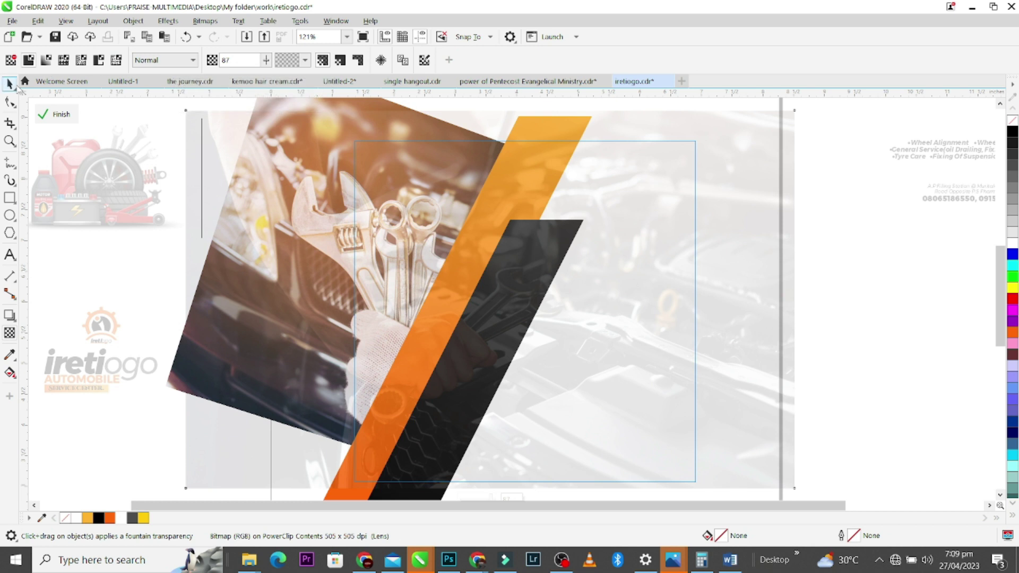
{"action": "left_click", "coordinate": [9, 84]}
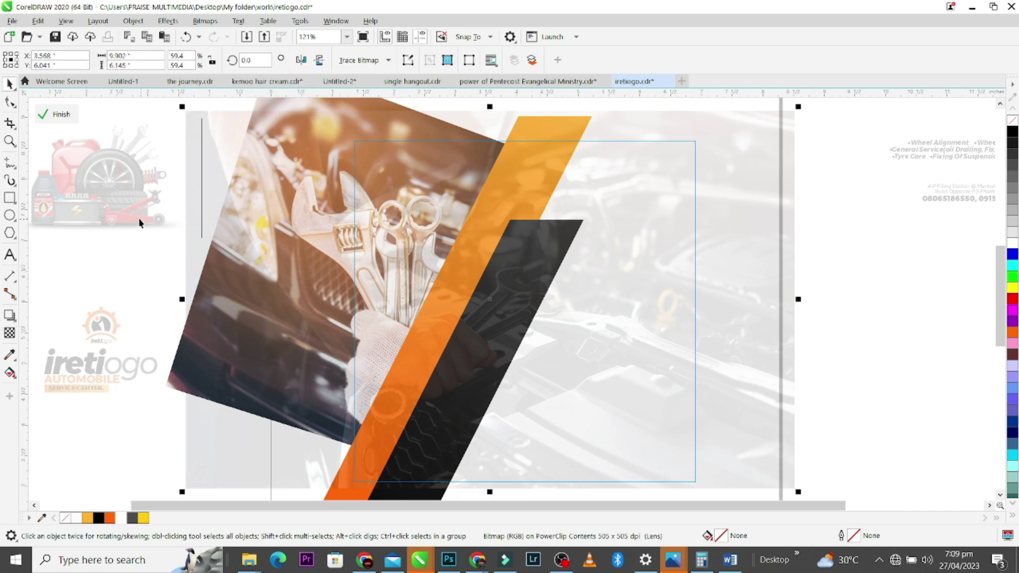
{"action": "left_click", "coordinate": [68, 114]}
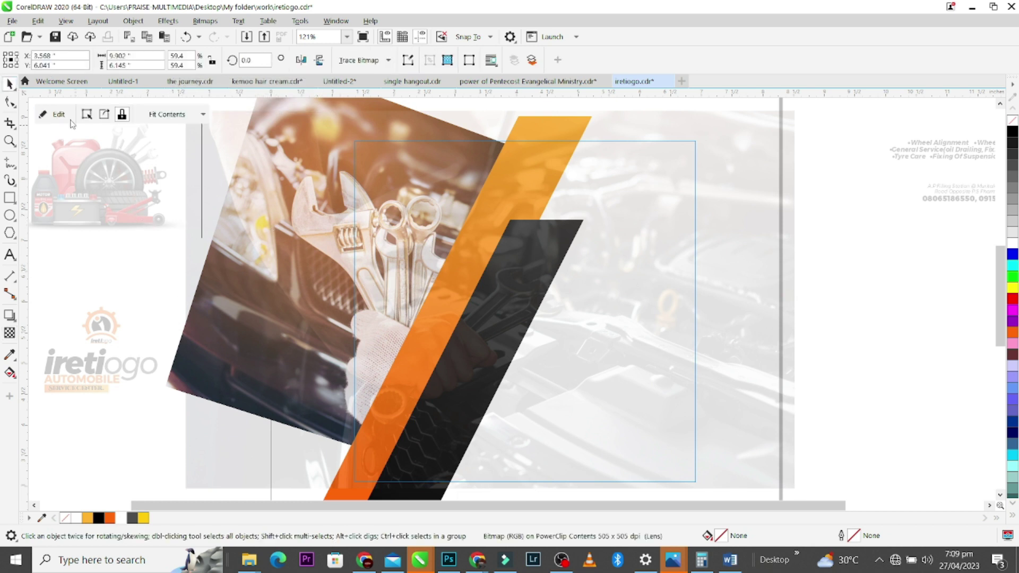
{"action": "left_click_drag", "start_coordinate": [97, 204], "coordinate": [583, 363]}
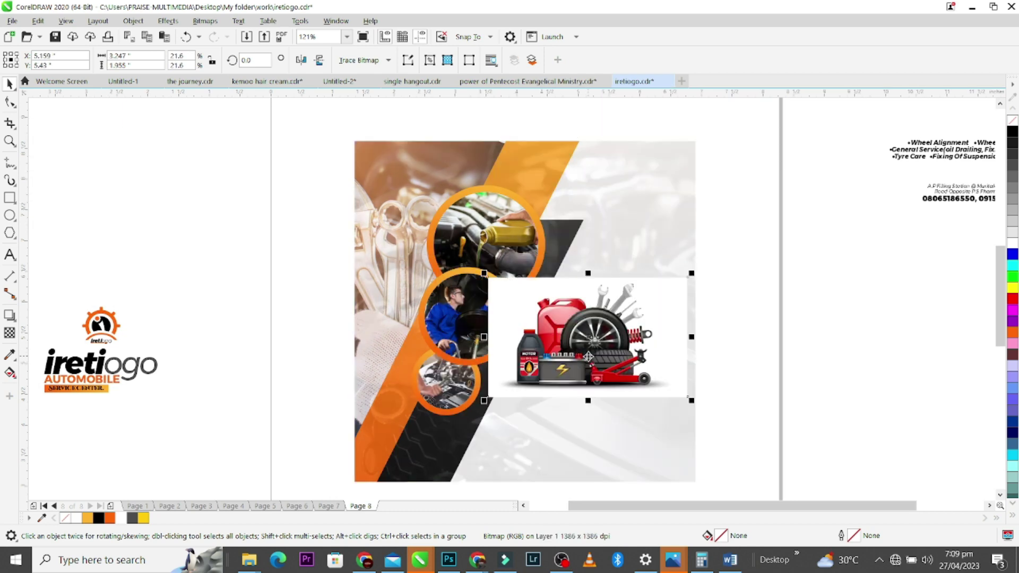
Step: Nudge and slightly shrink the car-parts image, then set its transparency merge mode to Multiply
{"action": "left_click_drag", "start_coordinate": [611, 329], "coordinate": [618, 337]}
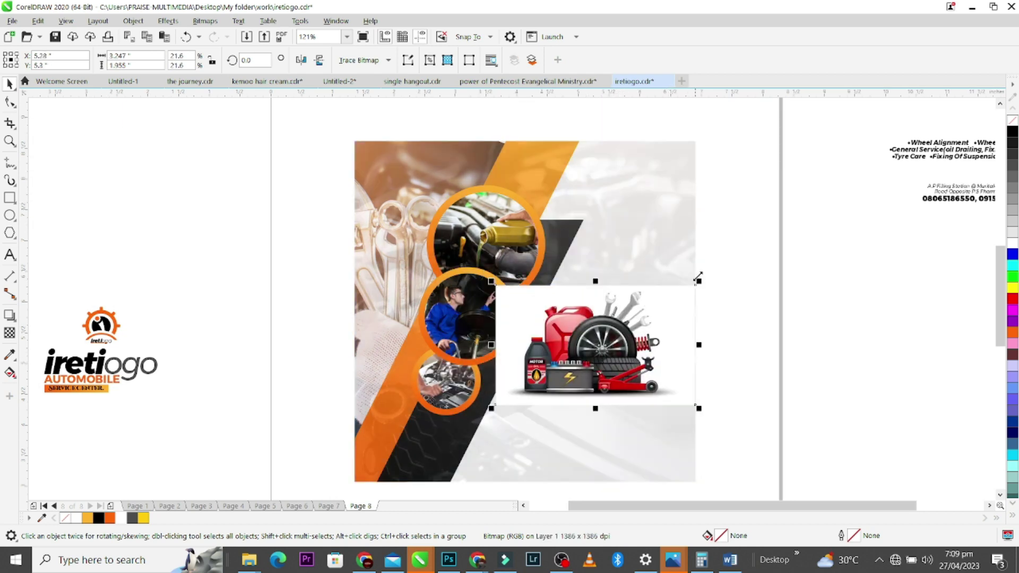
{"action": "left_click_drag", "start_coordinate": [702, 279], "coordinate": [693, 284]}
{"action": "left_click_drag", "start_coordinate": [634, 305], "coordinate": [639, 304]}
{"action": "left_click", "coordinate": [10, 333]}
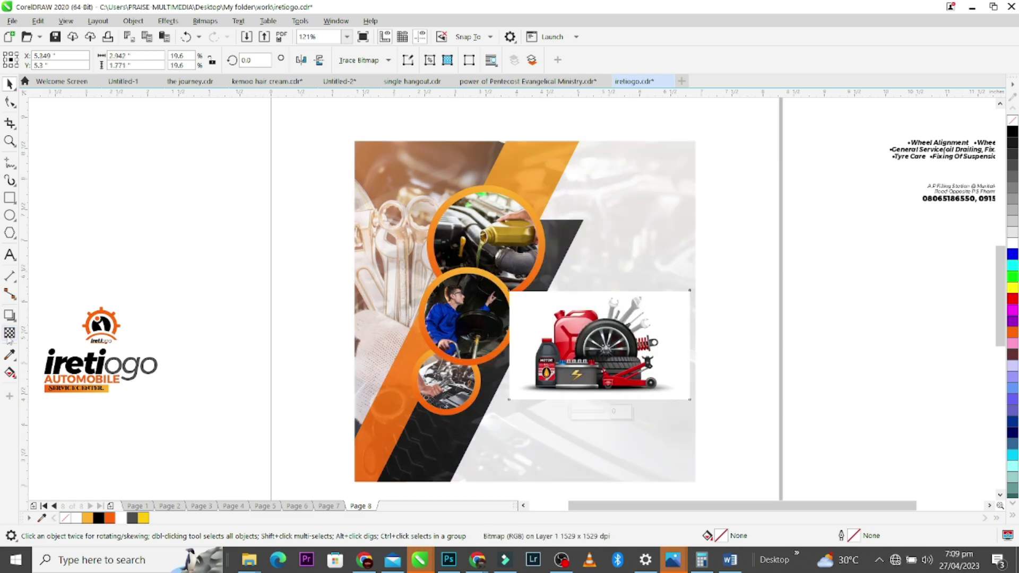
{"action": "left_click", "coordinate": [182, 61]}
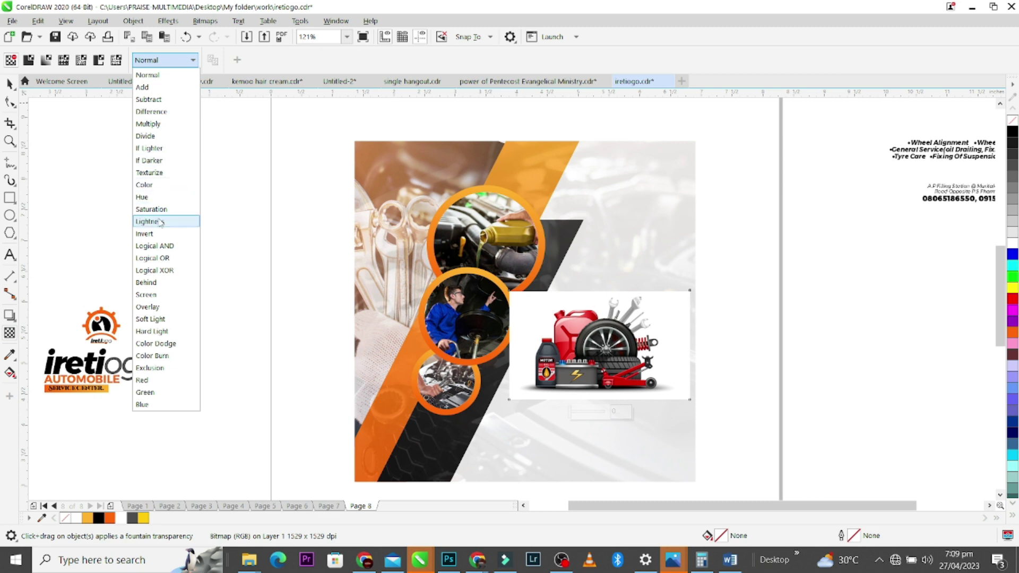
{"action": "left_click", "coordinate": [148, 123]}
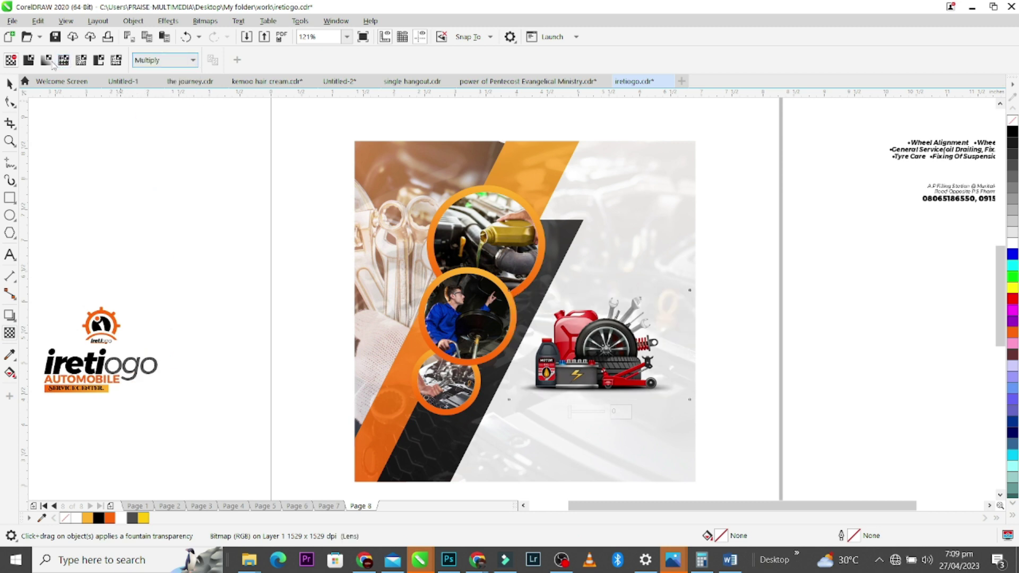
{"action": "left_click", "coordinate": [10, 83]}
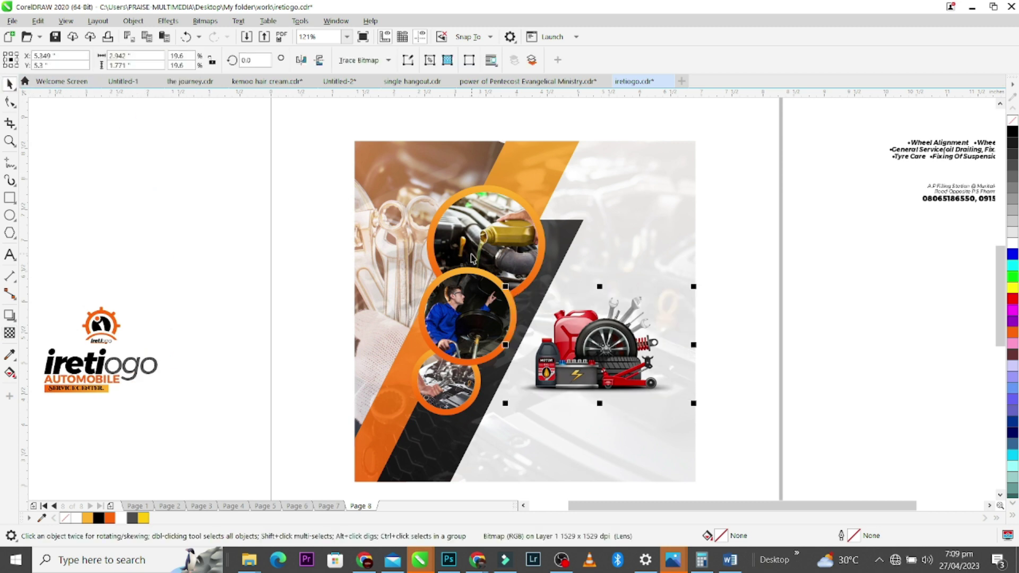
Step: Trim the car-parts image's right edge inward and enlarge it at the lower right
{"action": "left_click", "coordinate": [9, 102]}
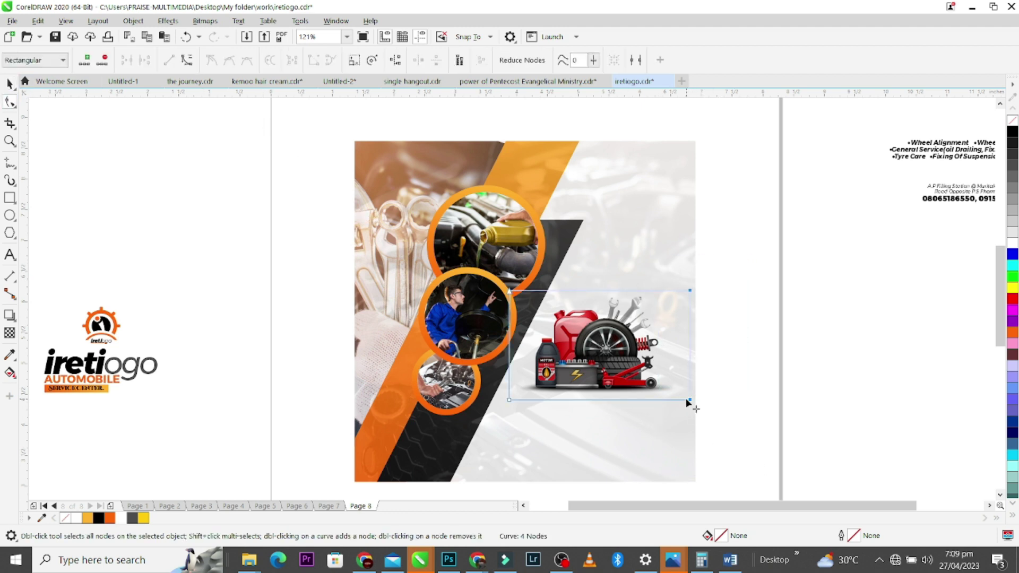
{"action": "left_click_drag", "start_coordinate": [689, 399], "coordinate": [666, 402]}
{"action": "key", "text": "space"}
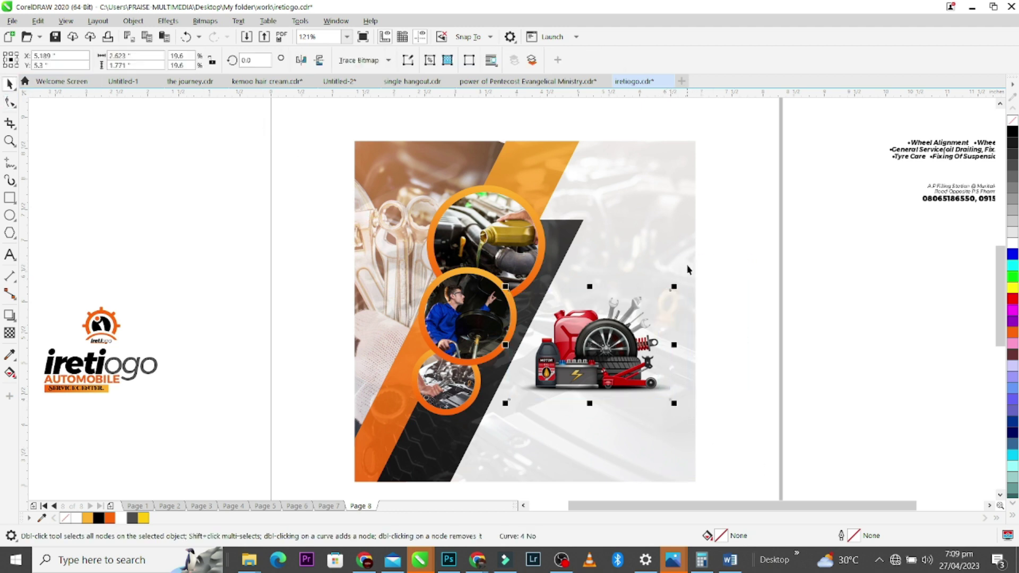
{"action": "left_click_drag", "start_coordinate": [671, 287], "coordinate": [694, 272]}
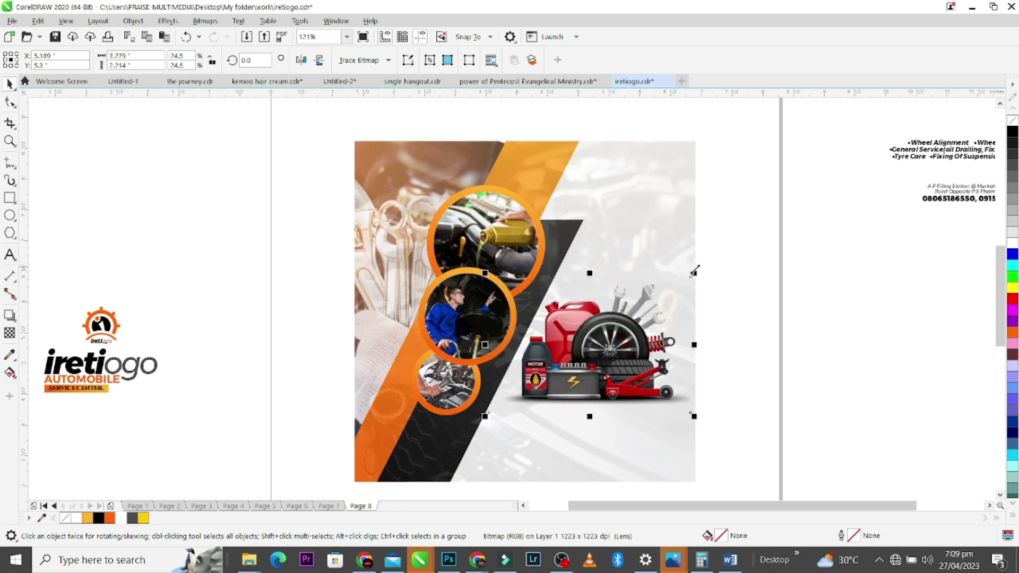
{"action": "left_click", "coordinate": [762, 253]}
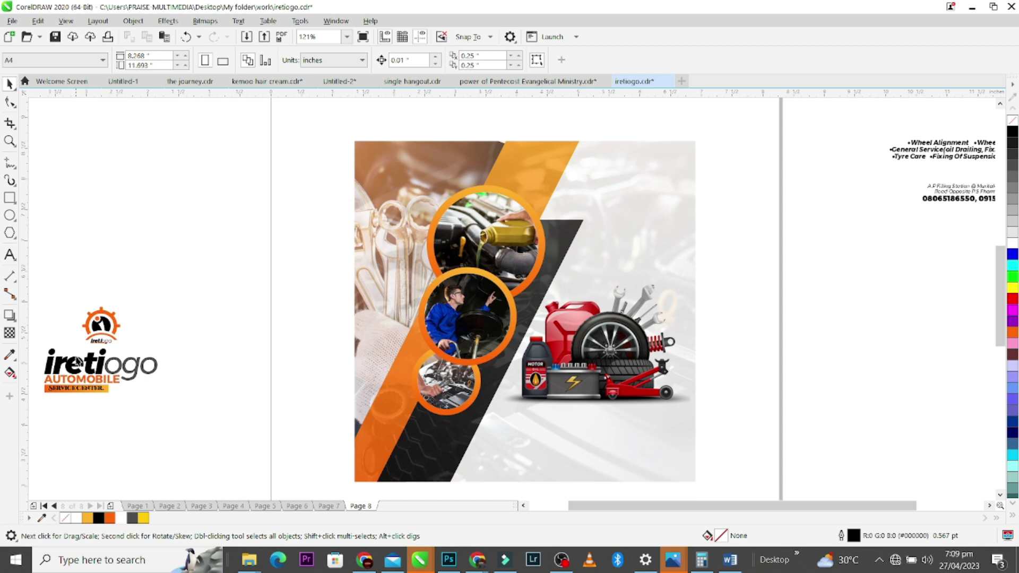
Step: Move the iretiogo wordmark to the poster's upper right and shrink it slightly
{"action": "left_click", "coordinate": [78, 362]}
{"action": "left_click_drag", "start_coordinate": [78, 362], "coordinate": [596, 259]}
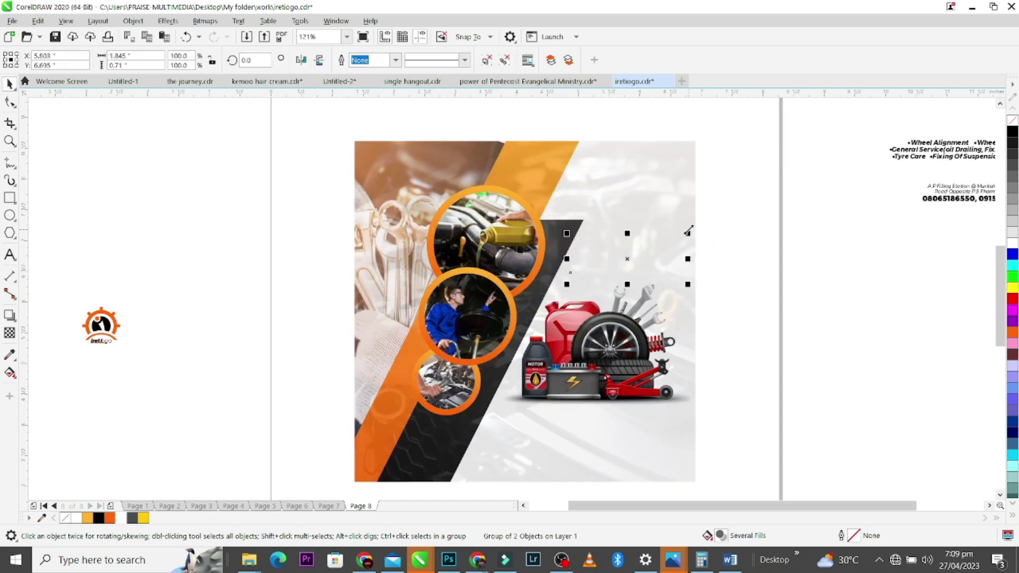
{"action": "left_click_drag", "start_coordinate": [688, 231], "coordinate": [682, 232]}
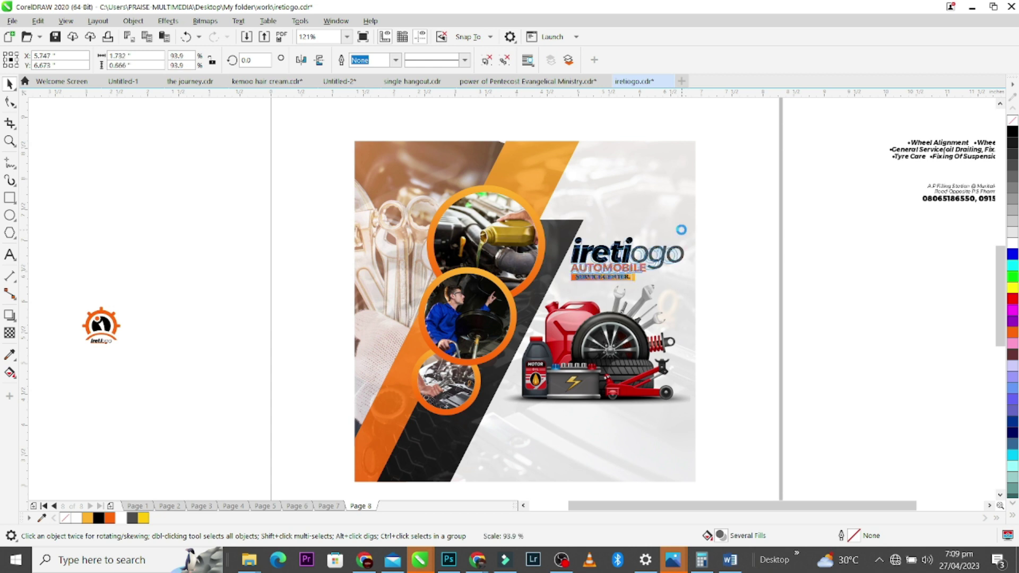
Step: Shift the orange and black stripes two nudges left inside the poster frame
{"action": "left_click", "coordinate": [579, 147]}
{"action": "double_click", "coordinate": [579, 147]}
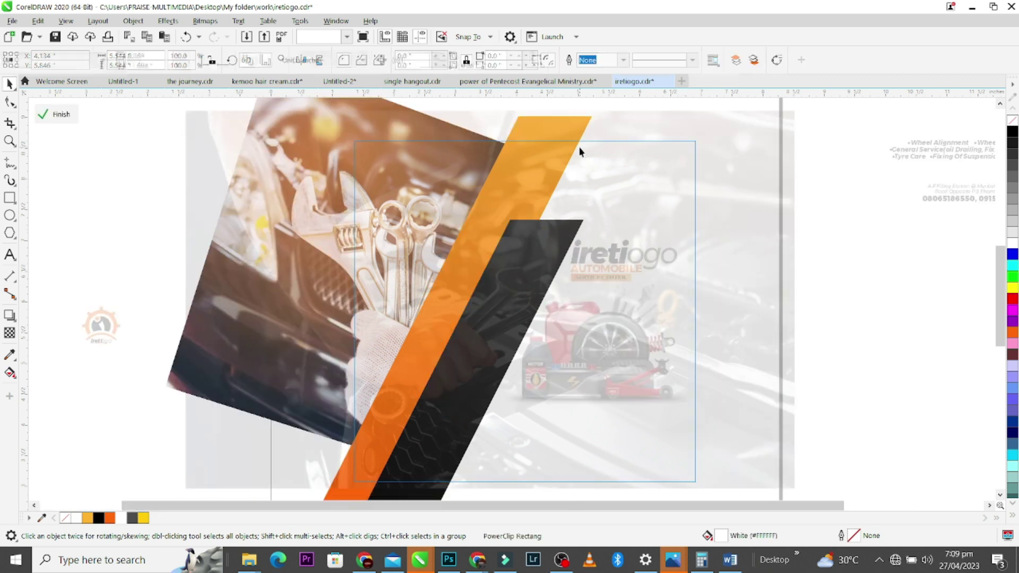
{"action": "left_click", "coordinate": [556, 124]}
{"action": "left_click", "coordinate": [556, 123], "text": "alt"}
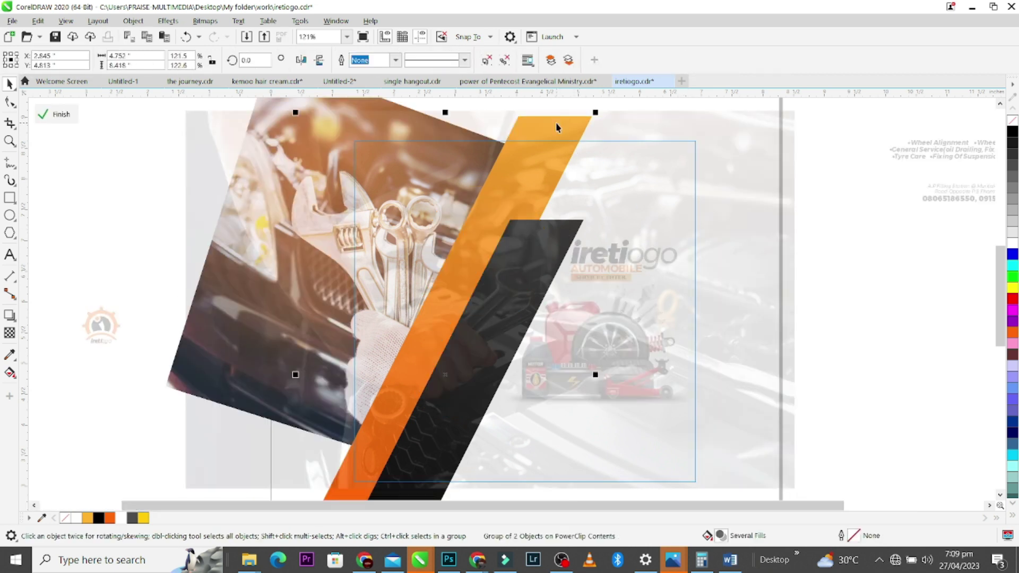
{"action": "key", "text": "Left"}
{"action": "key", "text": "Left"}
{"action": "key", "text": "Left"}
{"action": "key", "text": "Left"}
{"action": "key", "text": "Left"}
{"action": "key", "text": "Left"}
{"action": "key", "text": "Left"}
{"action": "key", "text": "Left"}
{"action": "key", "text": "Left"}
{"action": "key", "text": "Left"}
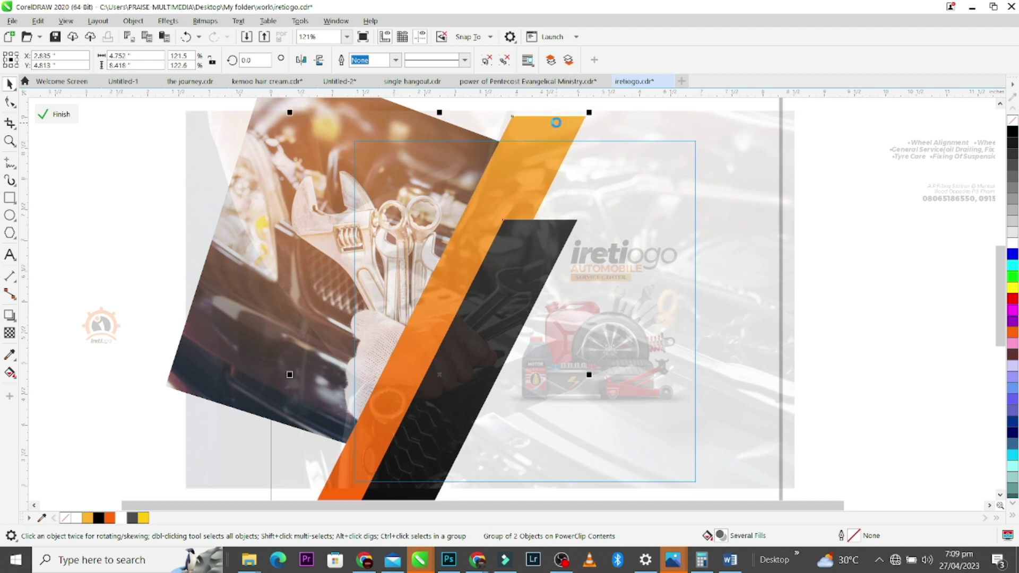
{"action": "key", "text": "Left"}
{"action": "key", "text": "Left"}
{"action": "key", "text": "Left"}
{"action": "key", "text": "Left"}
{"action": "key", "text": "Left"}
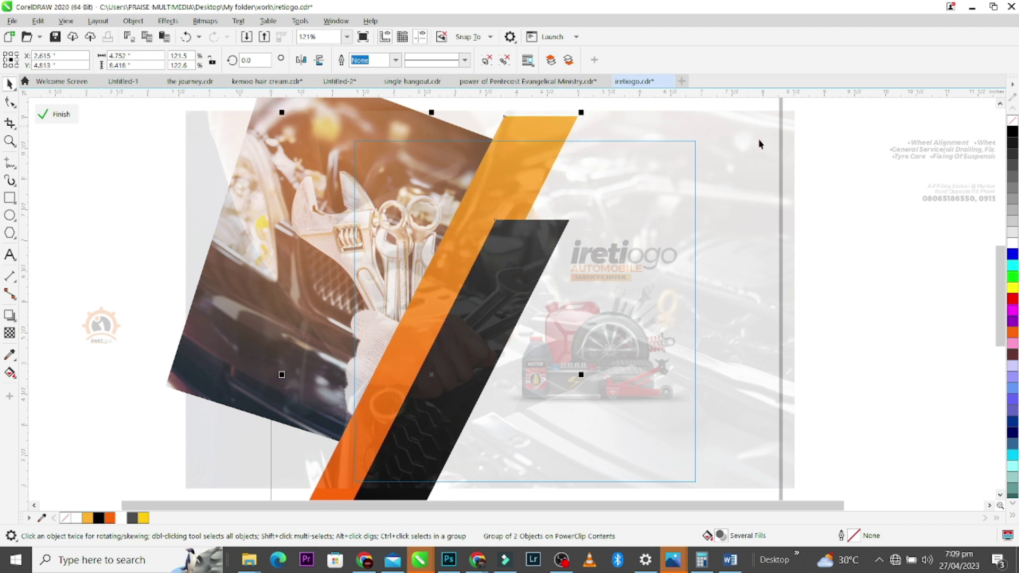
{"action": "left_click", "coordinate": [881, 188]}
Step: Place the gear emblem above the wordmark and group the two with Ctrl+G
{"action": "left_click", "coordinate": [646, 267]}
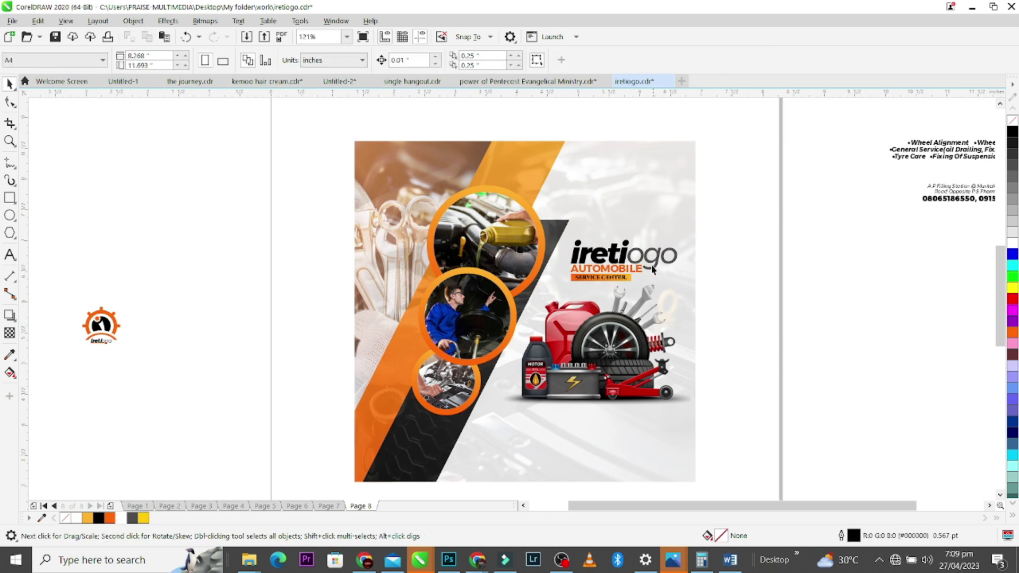
{"action": "left_click_drag", "start_coordinate": [646, 266], "coordinate": [637, 267]}
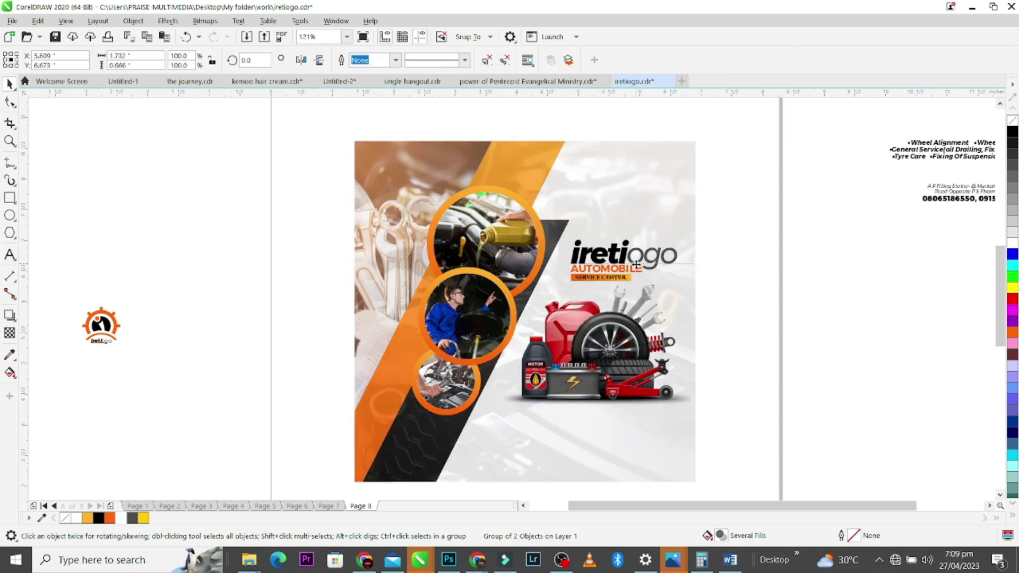
{"action": "left_click_drag", "start_coordinate": [94, 321], "coordinate": [652, 173]}
{"action": "left_click_drag", "start_coordinate": [626, 203], "coordinate": [624, 192]}
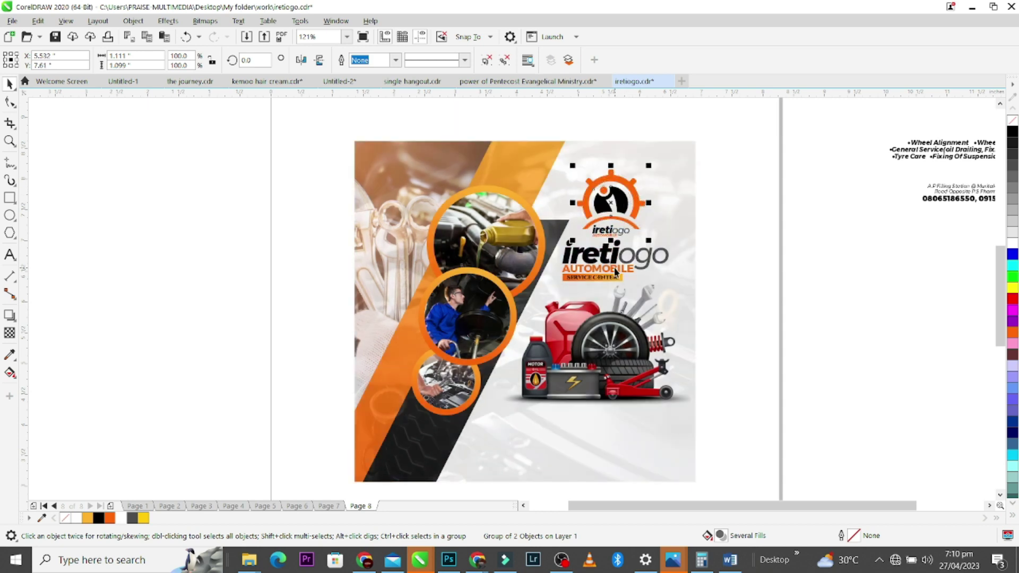
{"action": "left_click", "coordinate": [615, 265], "text": "shift"}
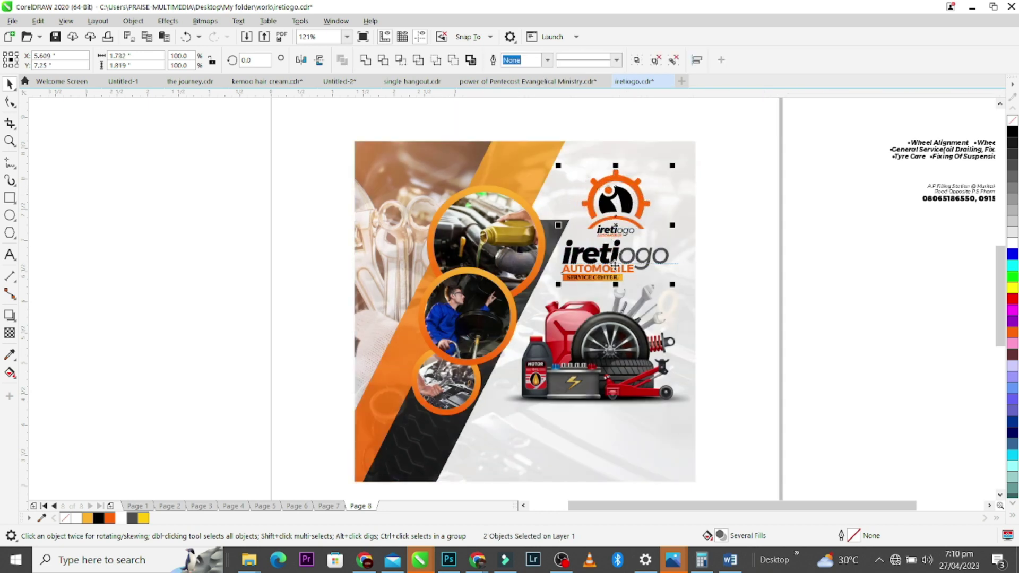
{"action": "key", "text": "ctrl+g"}
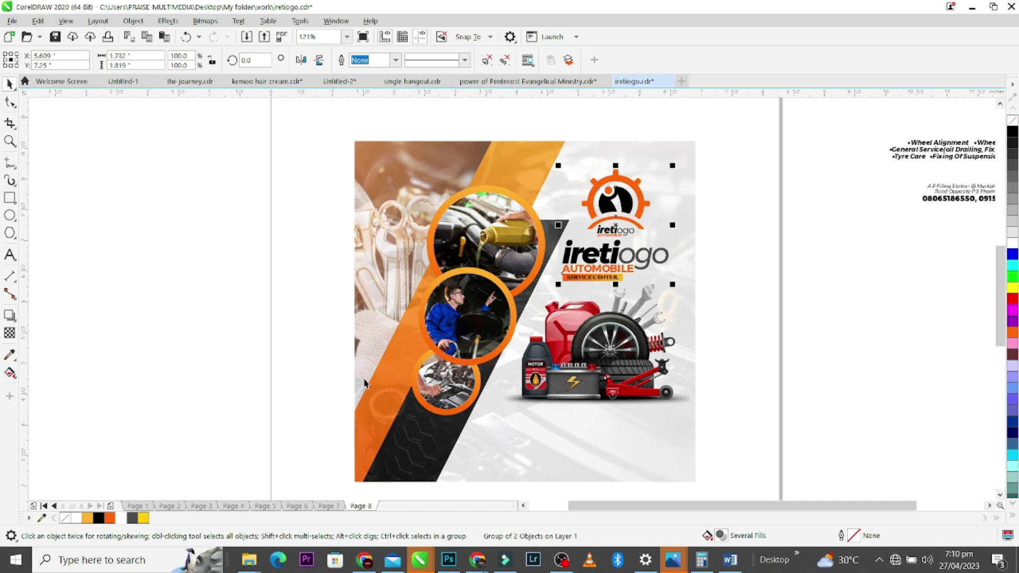
Step: Draw a wide outline-free bar near the poster's bottom with an orange-to-light-orange gradient
{"action": "left_click", "coordinate": [10, 199]}
{"action": "left_click_drag", "start_coordinate": [391, 416], "coordinate": [652, 461]}
{"action": "key", "text": "space"}
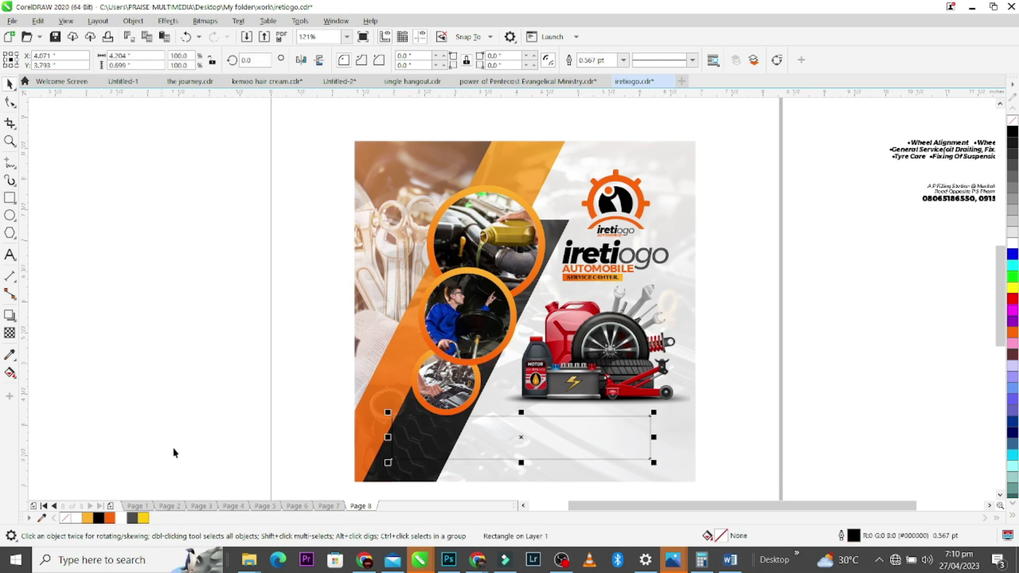
{"action": "left_click", "coordinate": [110, 520]}
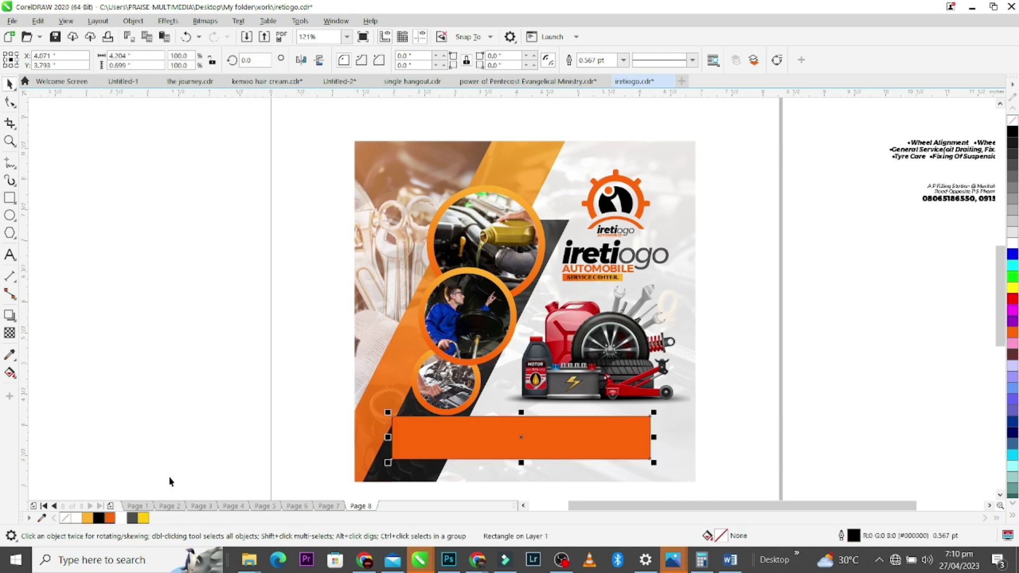
{"action": "right_click", "coordinate": [64, 519]}
{"action": "key", "text": "g"}
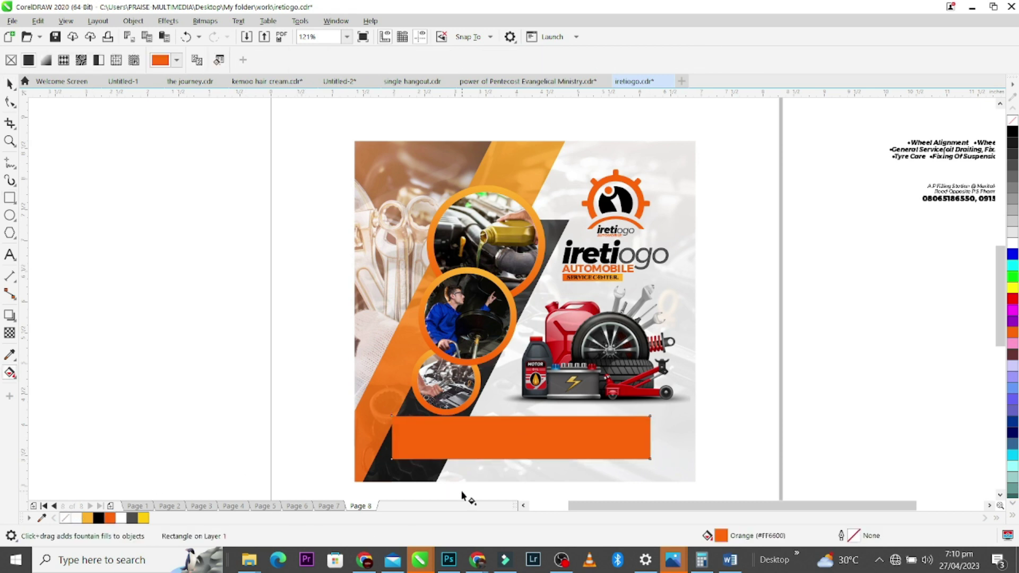
{"action": "left_click_drag", "start_coordinate": [412, 446], "coordinate": [623, 421]}
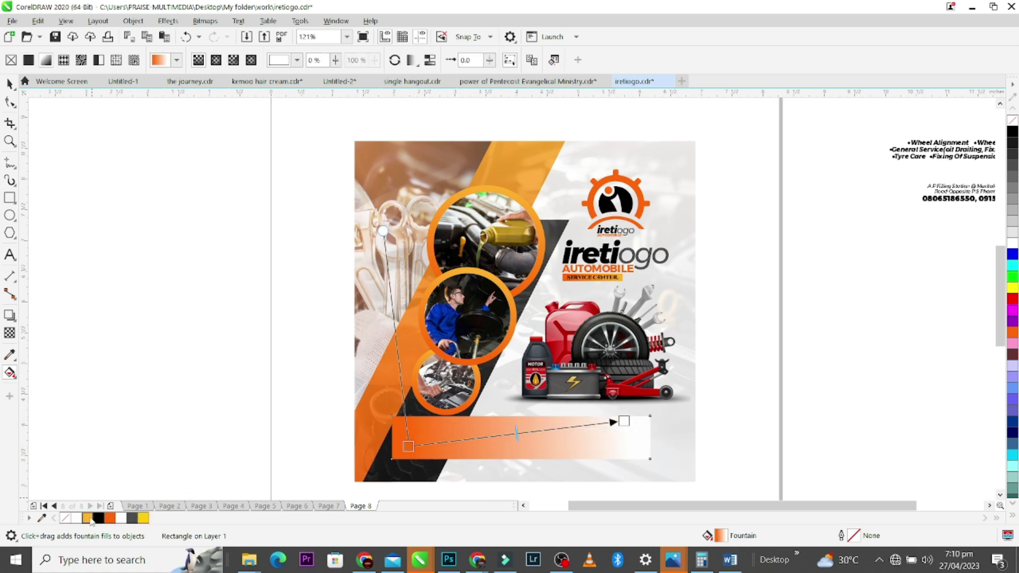
{"action": "left_click", "coordinate": [88, 518]}
Step: Convert the bar to curves, slant its bottom-right corner inward, and centre it horizontally on the page
{"action": "left_click", "coordinate": [10, 102]}
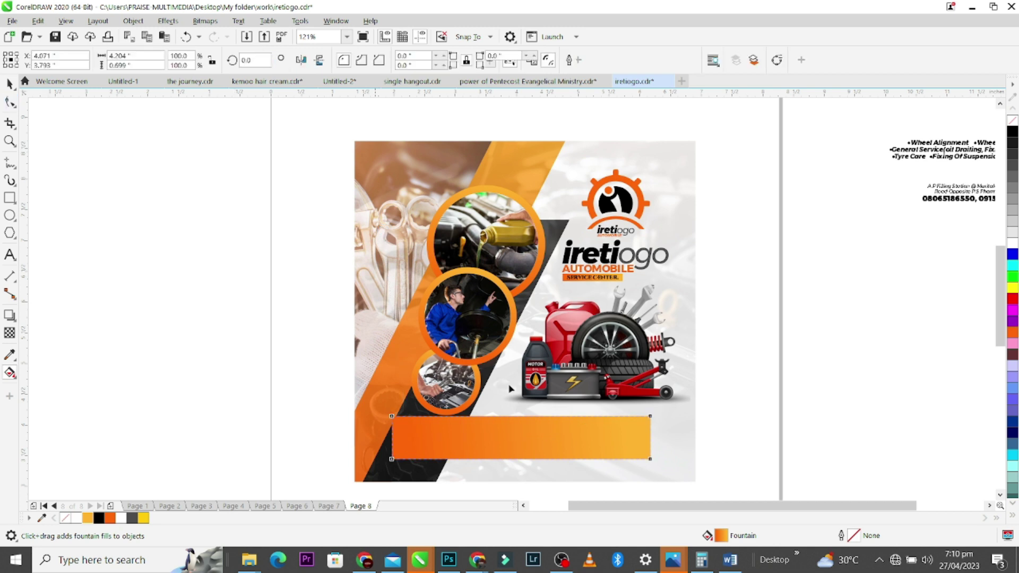
{"action": "right_click", "coordinate": [553, 423]}
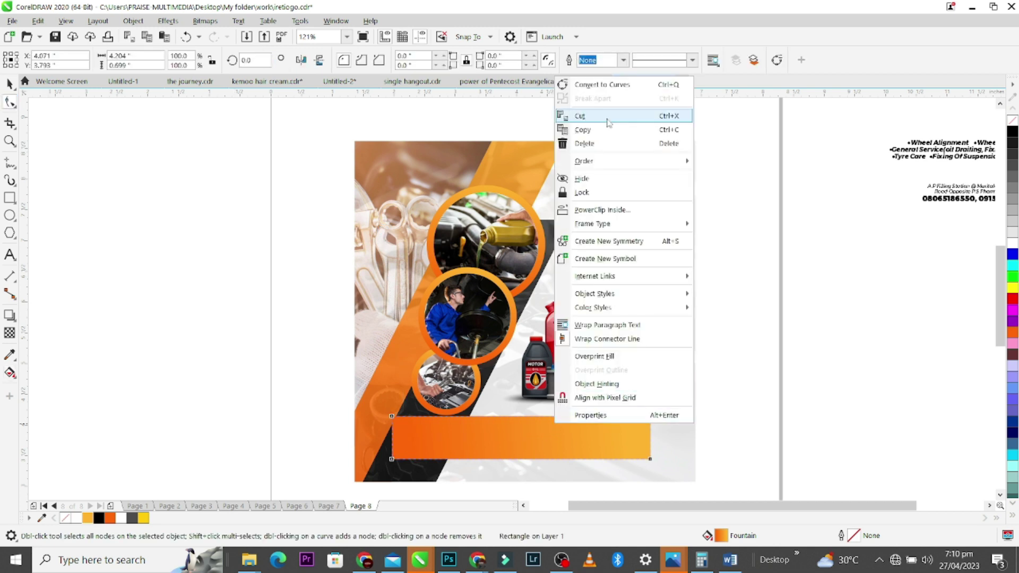
{"action": "left_click", "coordinate": [602, 86]}
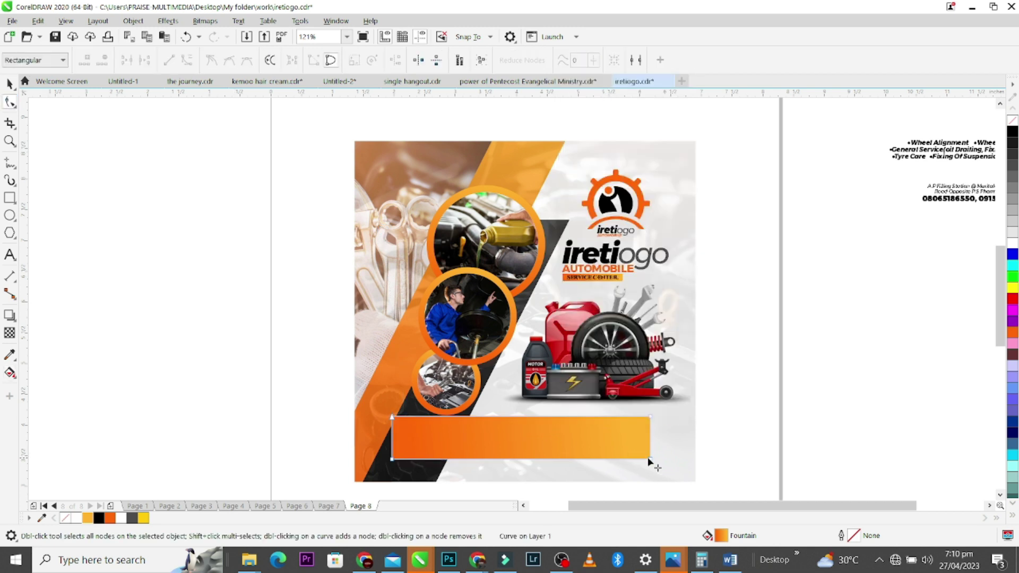
{"action": "left_click_drag", "start_coordinate": [650, 459], "coordinate": [635, 461]}
{"action": "key", "text": "space"}
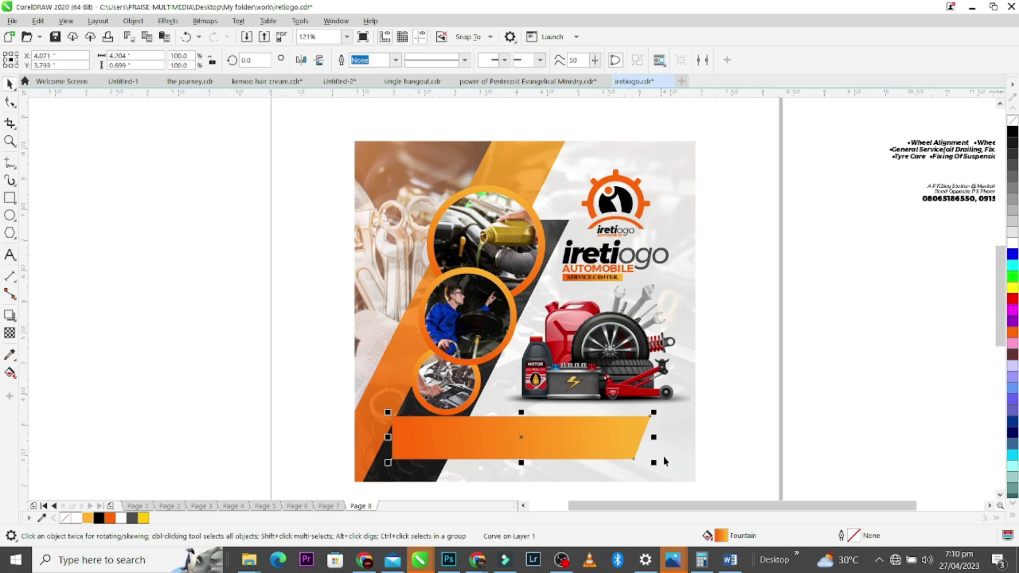
{"action": "left_click", "coordinate": [664, 458], "text": "shift"}
{"action": "key", "text": "c"}
{"action": "left_click", "coordinate": [741, 438]}
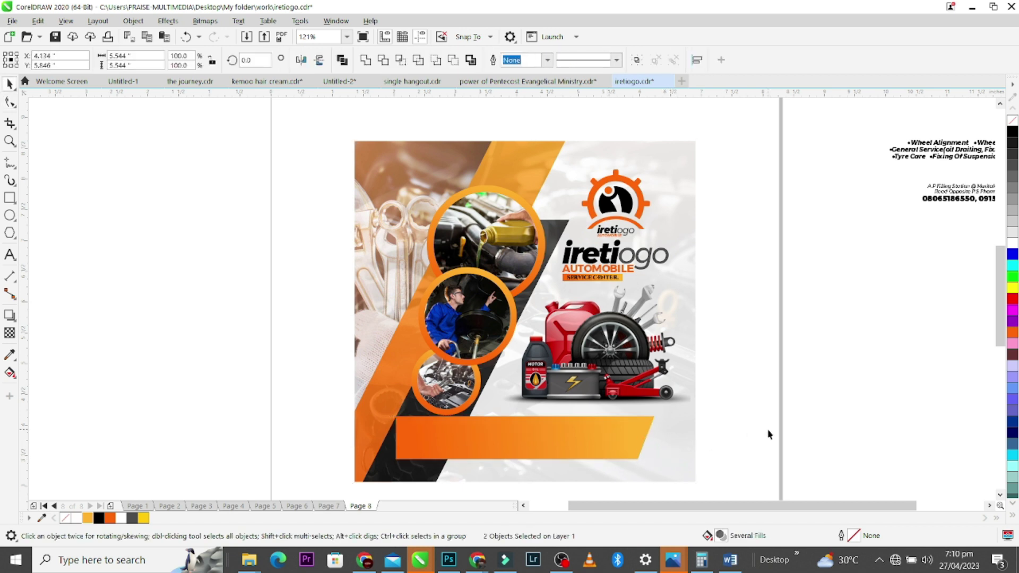
Step: Move the services list text from beside the page onto the orange banner
{"action": "left_click", "coordinate": [546, 450]}
{"action": "left_click", "coordinate": [915, 153]}
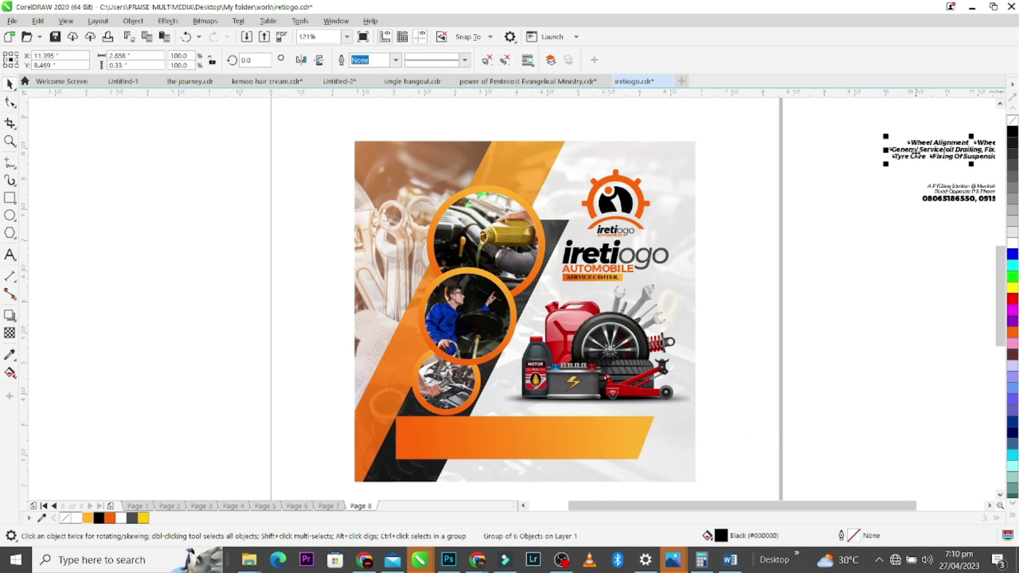
{"action": "left_click_drag", "start_coordinate": [916, 153], "coordinate": [481, 432]}
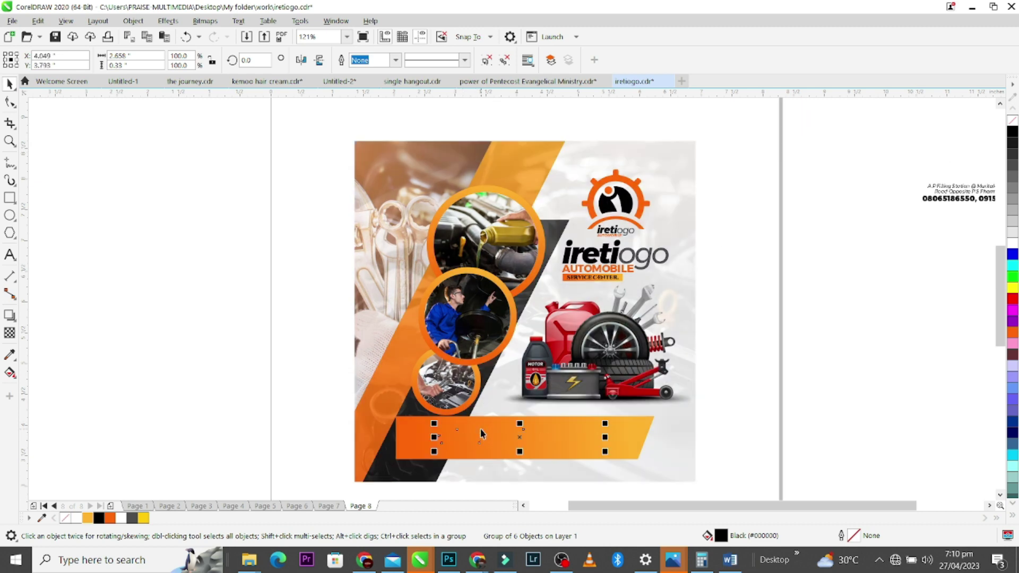
Step: Bring the services text in front of the banner with Order > To Front of Page
{"action": "right_click", "coordinate": [519, 435]}
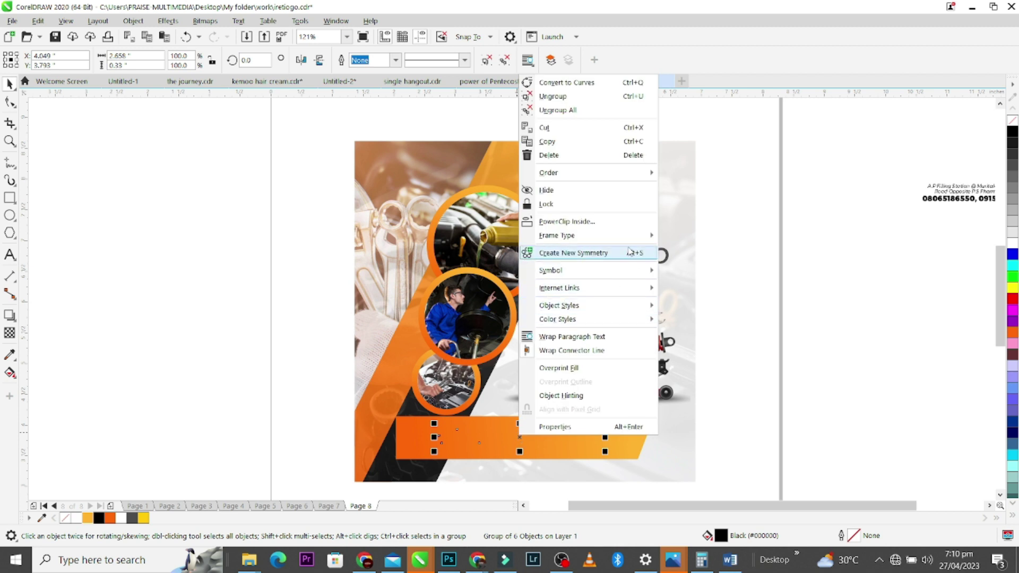
{"action": "mouse_move", "coordinate": [630, 242]}
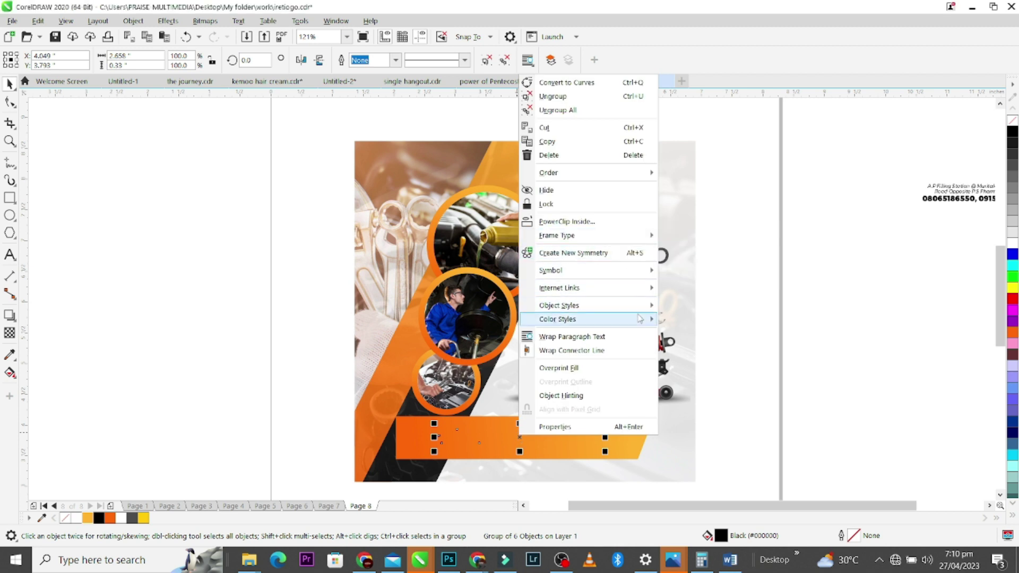
{"action": "mouse_move", "coordinate": [640, 319]}
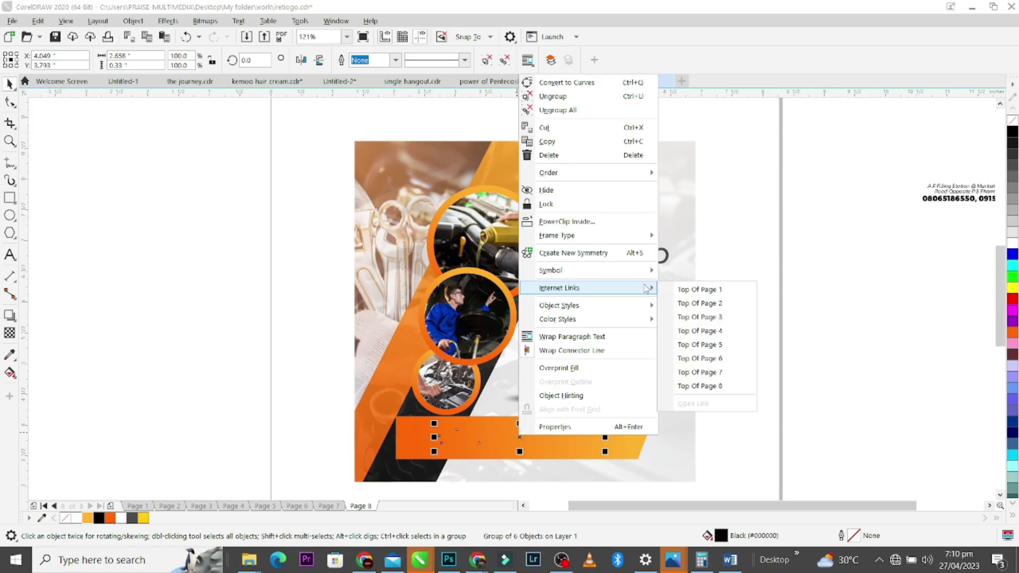
{"action": "left_click", "coordinate": [676, 292]}
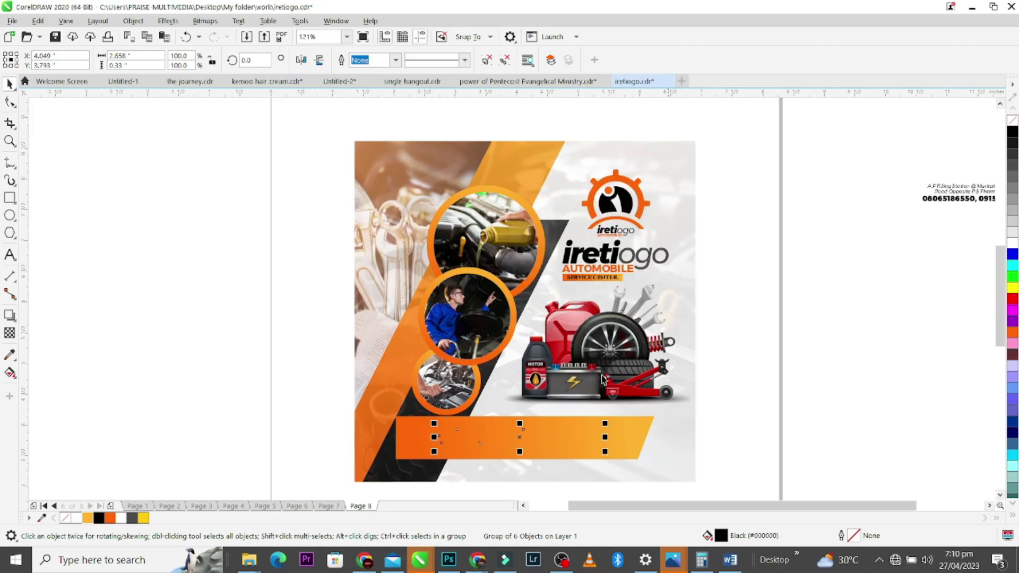
{"action": "right_click", "coordinate": [518, 435]}
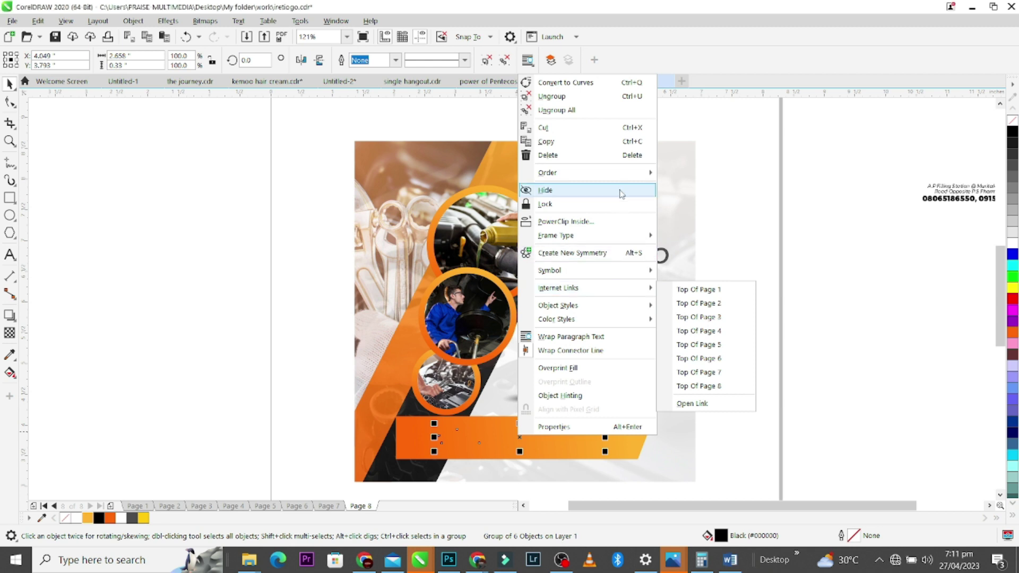
{"action": "mouse_move", "coordinate": [620, 183]}
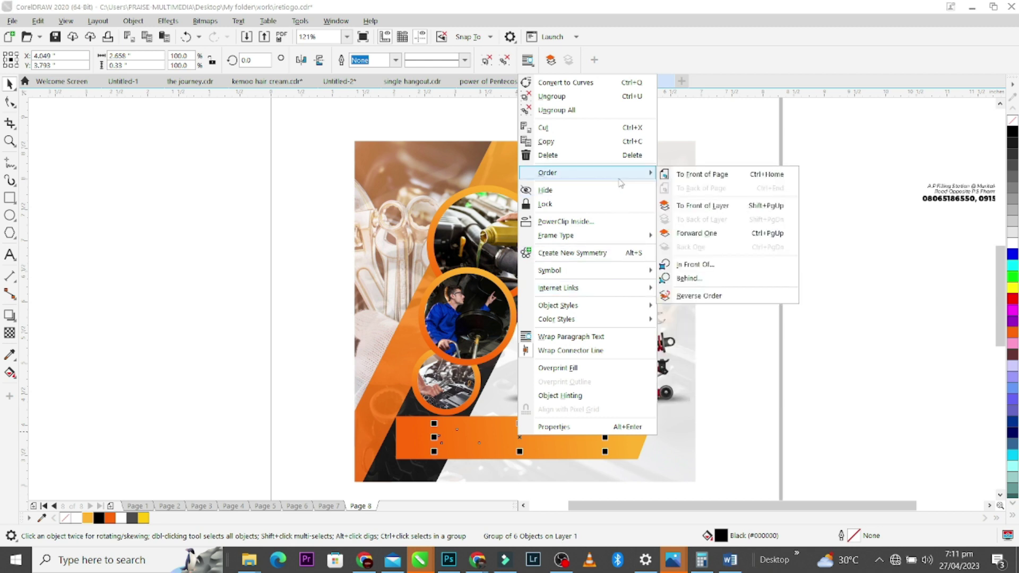
{"action": "left_click", "coordinate": [698, 178]}
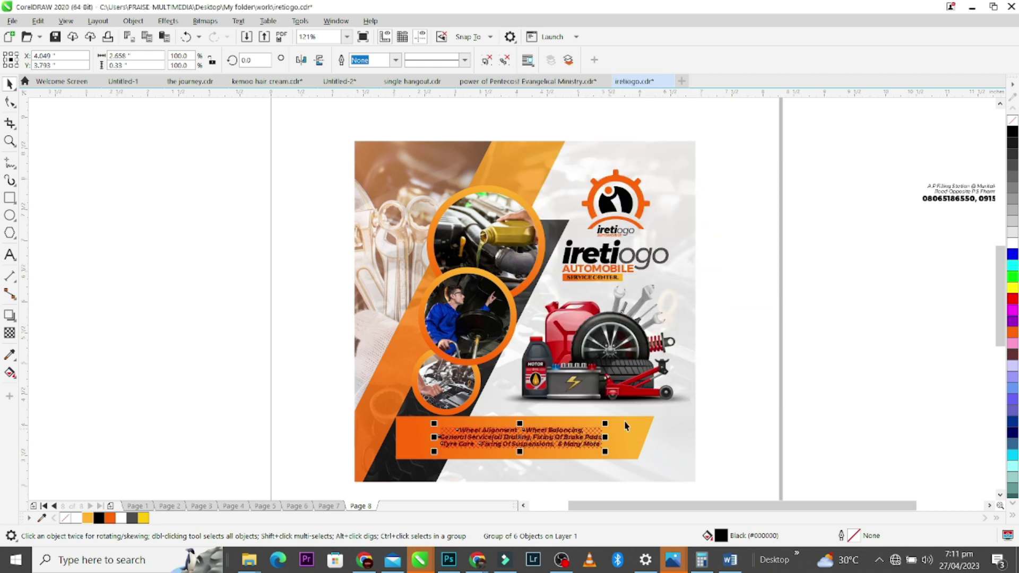
{"action": "right_click", "coordinate": [588, 435]}
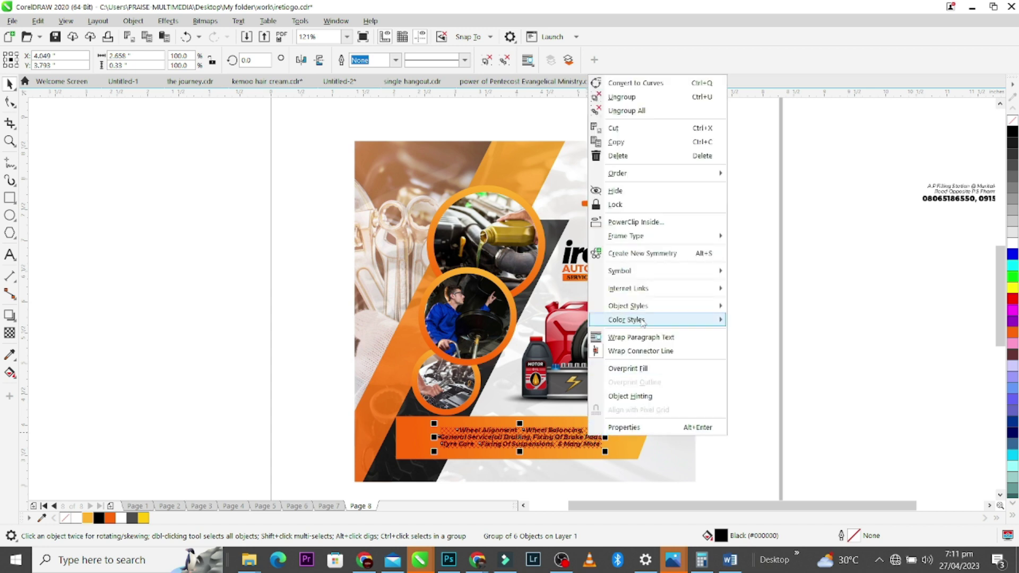
{"action": "mouse_move", "coordinate": [645, 286]}
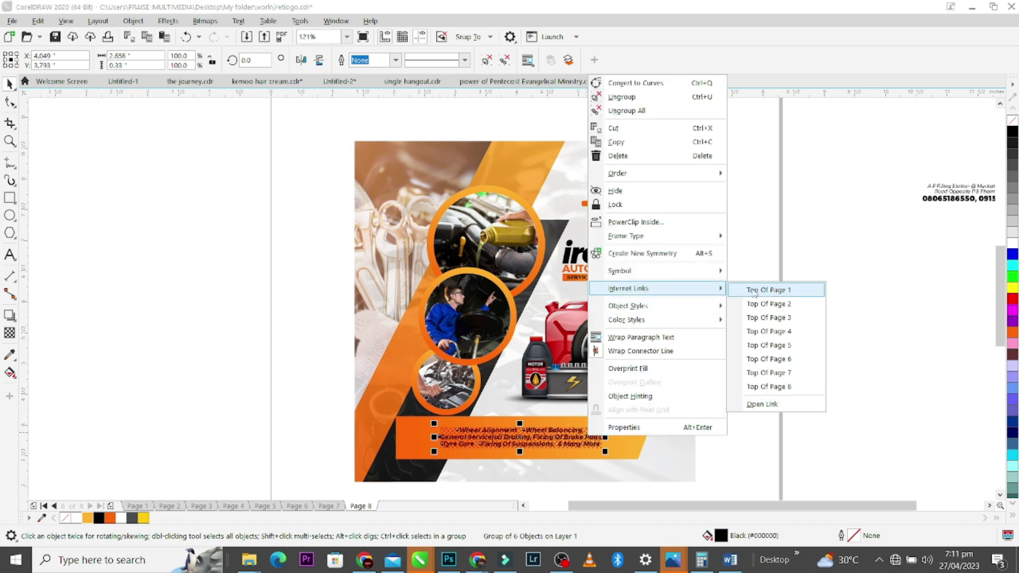
{"action": "left_click", "coordinate": [762, 404]}
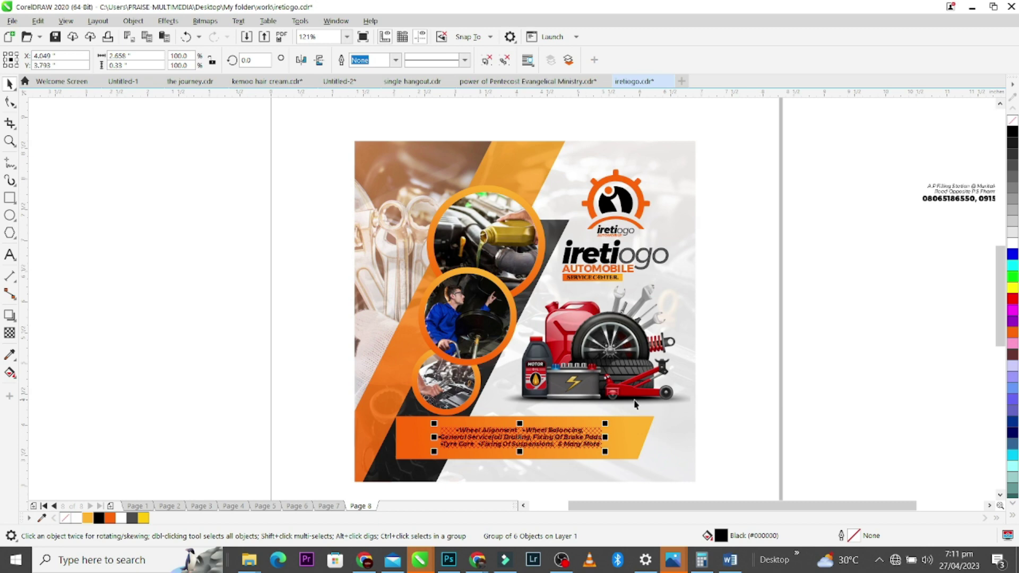
Step: Undo the stray move and put the services text back on the orange banner
{"action": "key", "text": "z"}
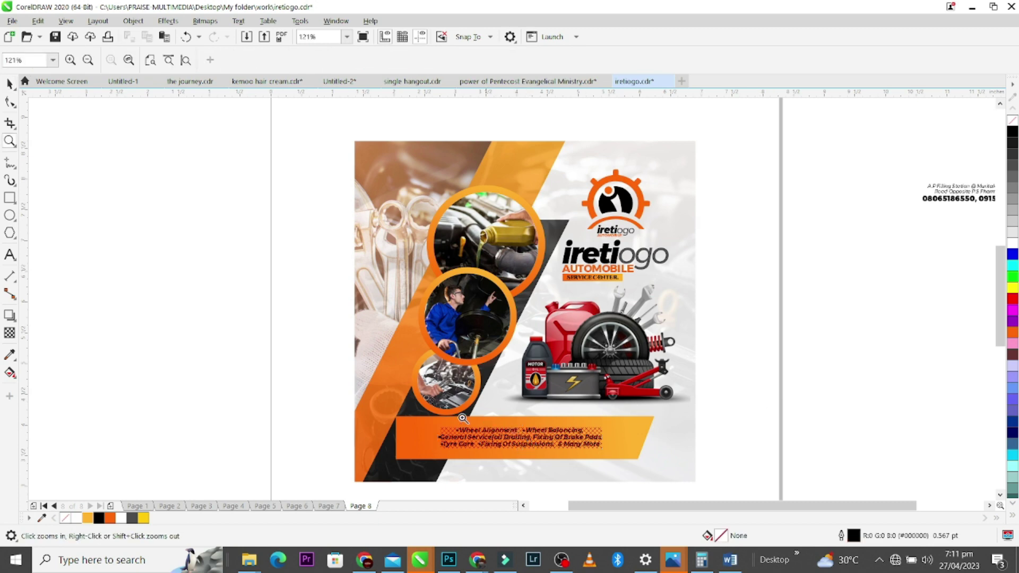
{"action": "left_click_drag", "start_coordinate": [387, 409], "coordinate": [631, 463]}
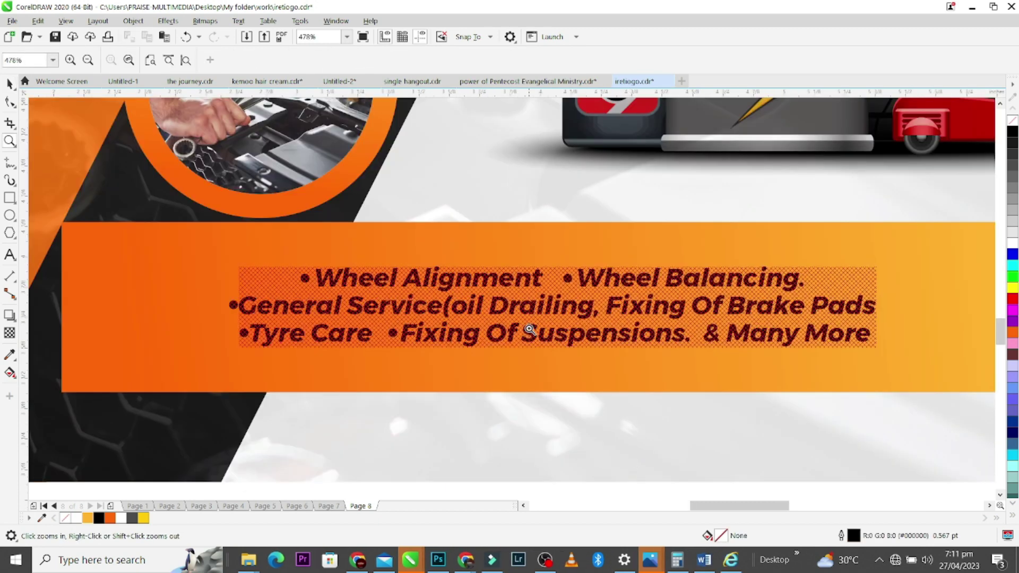
{"action": "key", "text": "F3"}
{"action": "key", "text": "space"}
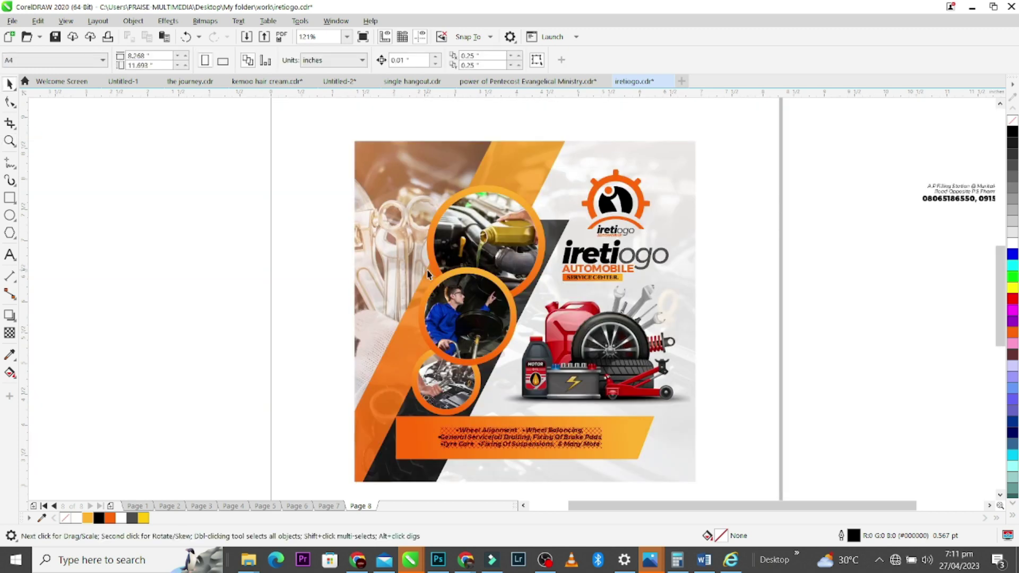
{"action": "key", "text": "ctrl+z"}
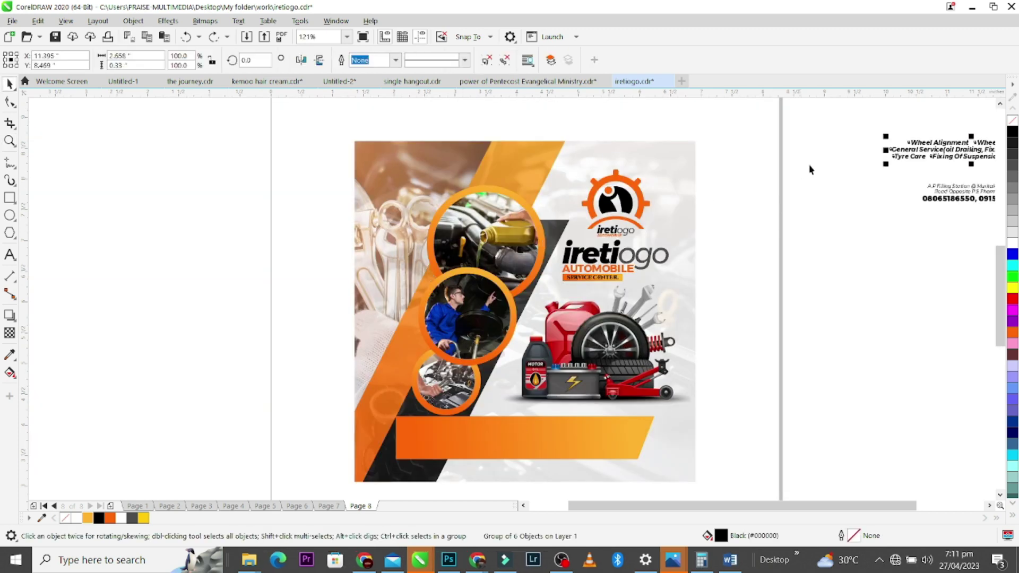
{"action": "left_click_drag", "start_coordinate": [920, 150], "coordinate": [479, 443]}
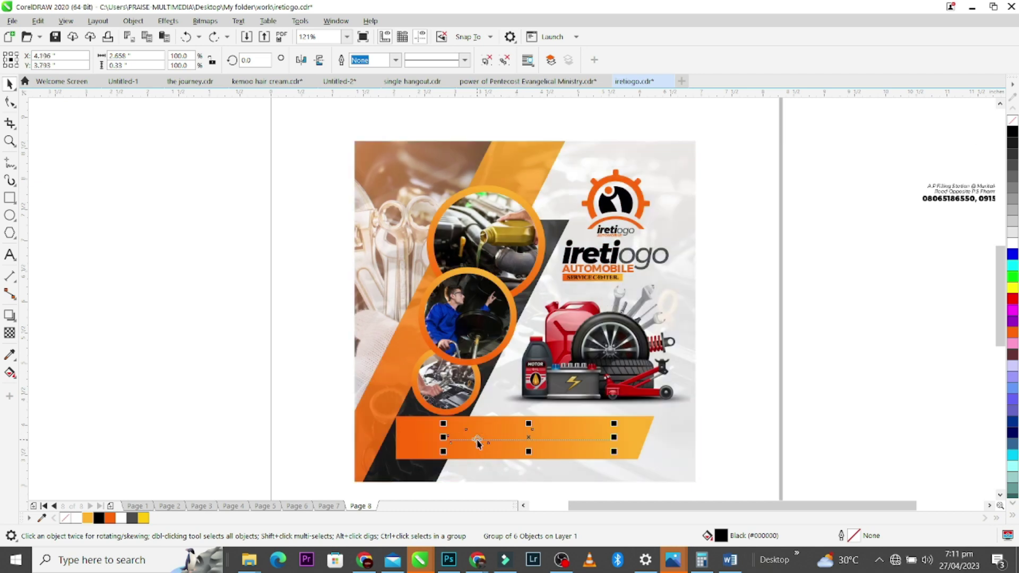
{"action": "right_click", "coordinate": [480, 444]}
{"action": "left_click", "coordinate": [819, 390]}
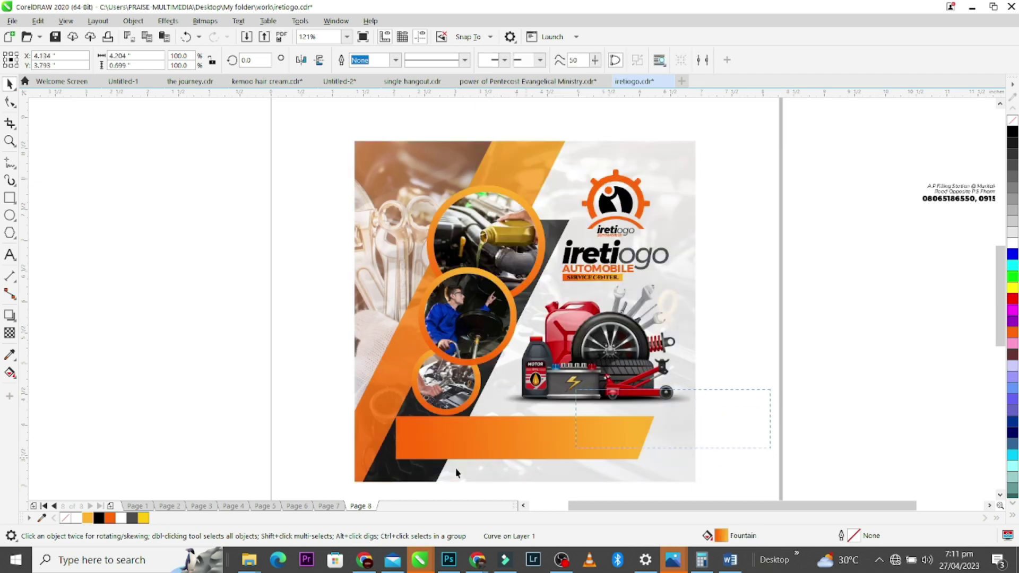
Step: Bring the services text group in front of the orange banner
{"action": "left_click", "coordinate": [578, 432]}
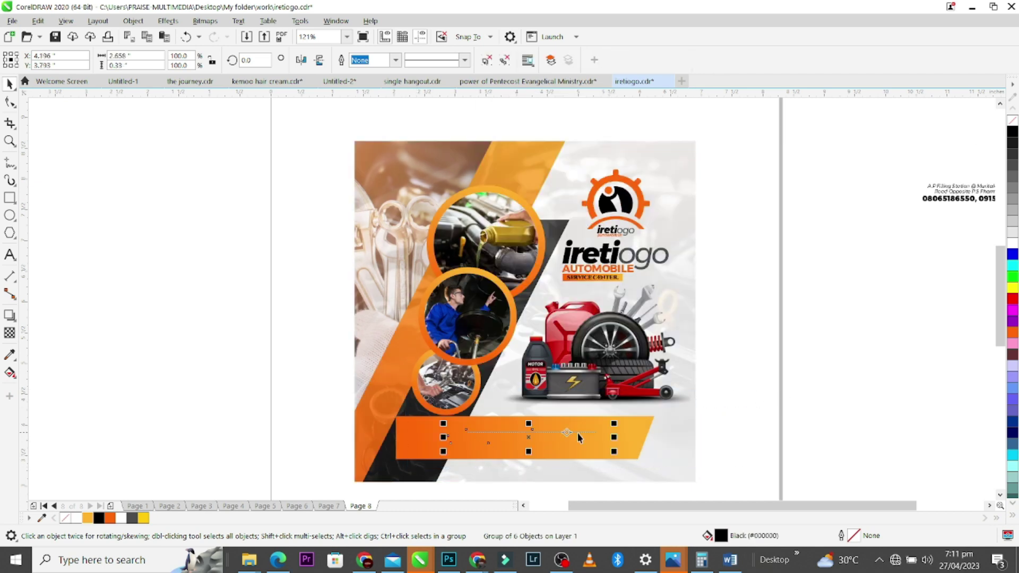
{"action": "right_click", "coordinate": [528, 435]}
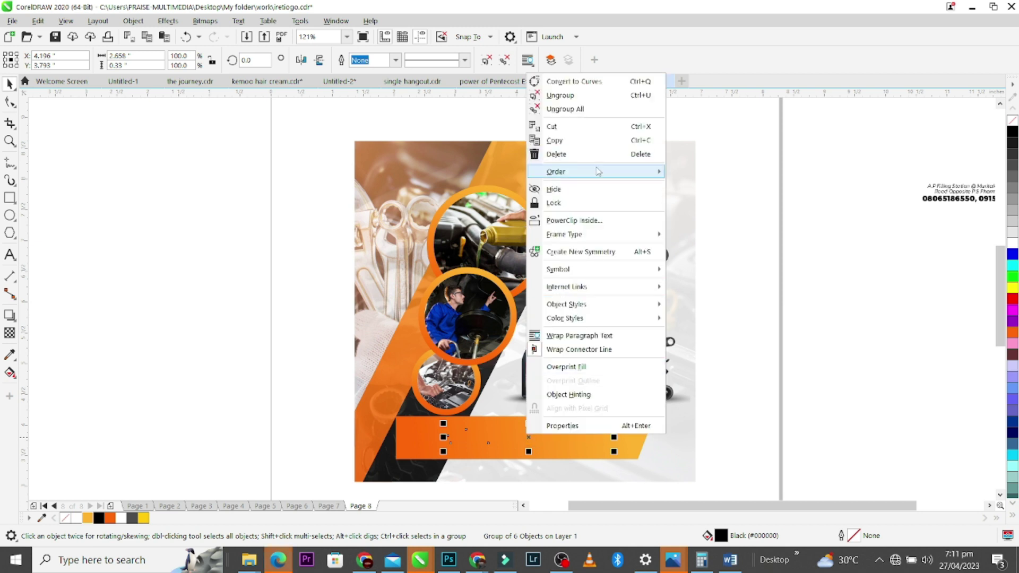
{"action": "mouse_move", "coordinate": [599, 171]}
{"action": "left_click", "coordinate": [699, 175]}
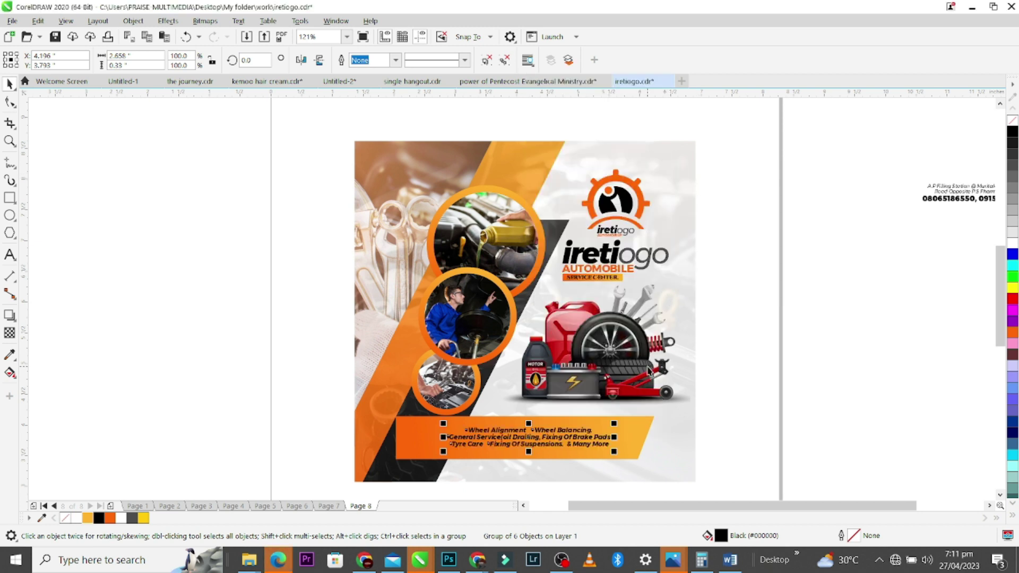
Step: Enlarge the services text to about 119.5% so it fills the banner's width
{"action": "left_click_drag", "start_coordinate": [624, 423], "coordinate": [646, 423]}
{"action": "left_click", "coordinate": [646, 423], "text": "shift"}
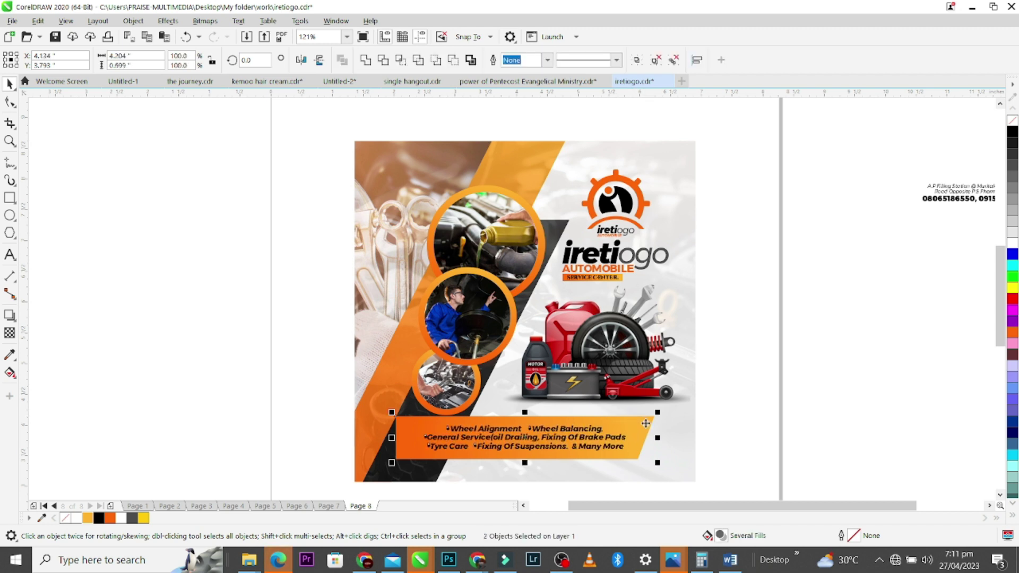
{"action": "left_click", "coordinate": [757, 401]}
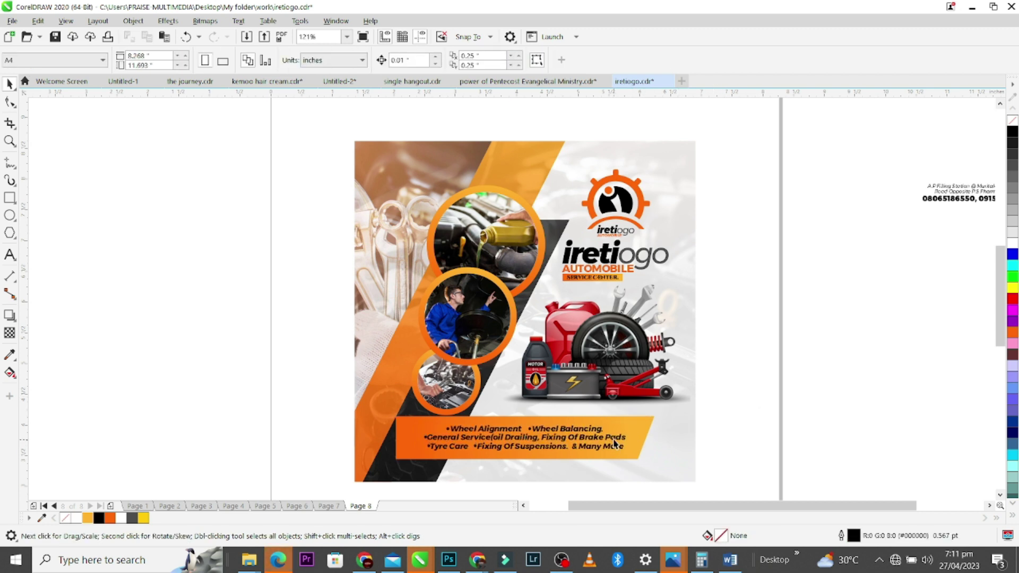
{"action": "left_click", "coordinate": [614, 443], "text": "ctrl"}
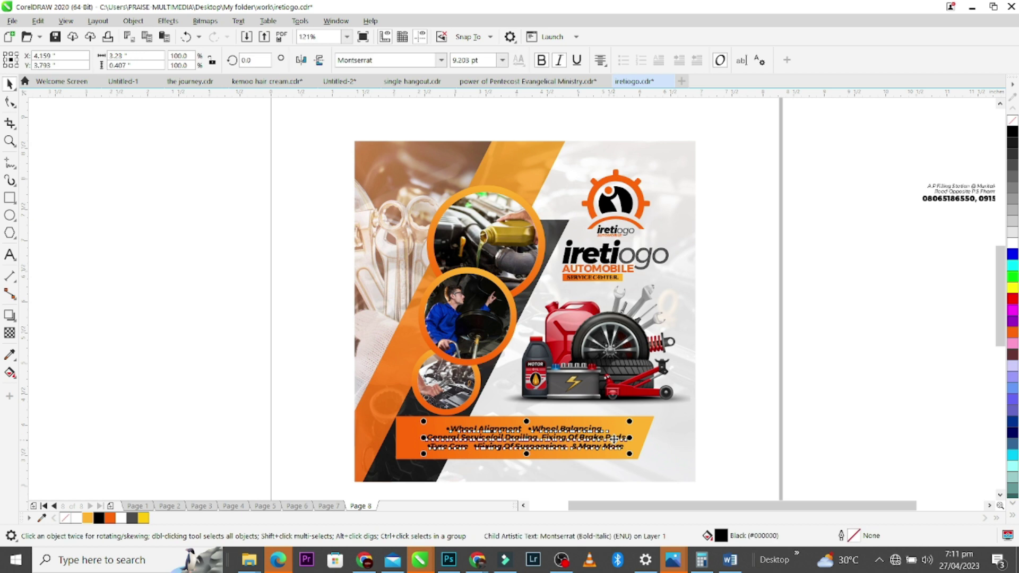
Step: Make the services text white and bring the contact details to the front at the flyer's bottom
{"action": "left_click", "coordinate": [124, 518]}
{"action": "left_click", "coordinate": [957, 219]}
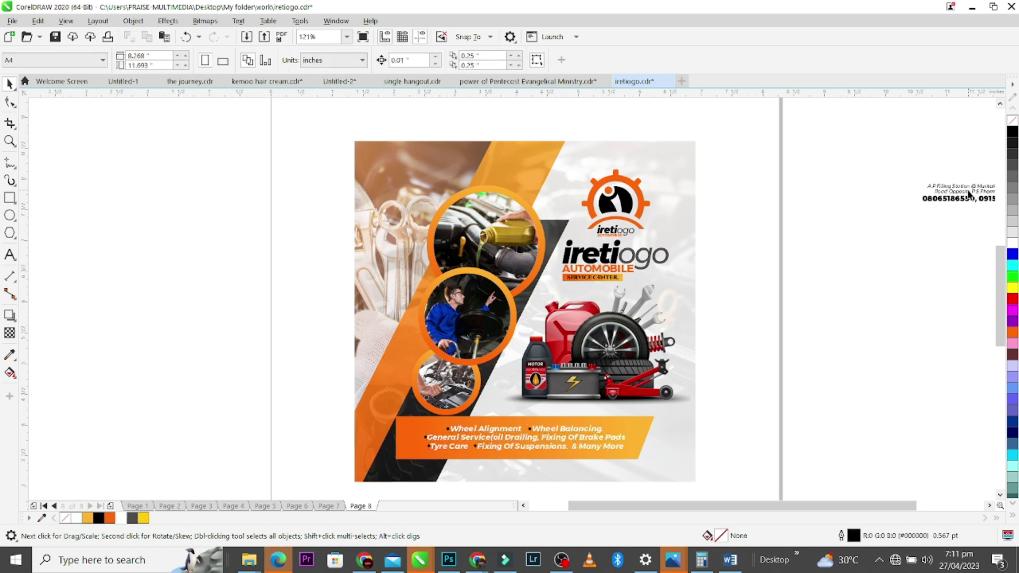
{"action": "left_click_drag", "start_coordinate": [931, 198], "coordinate": [464, 470]}
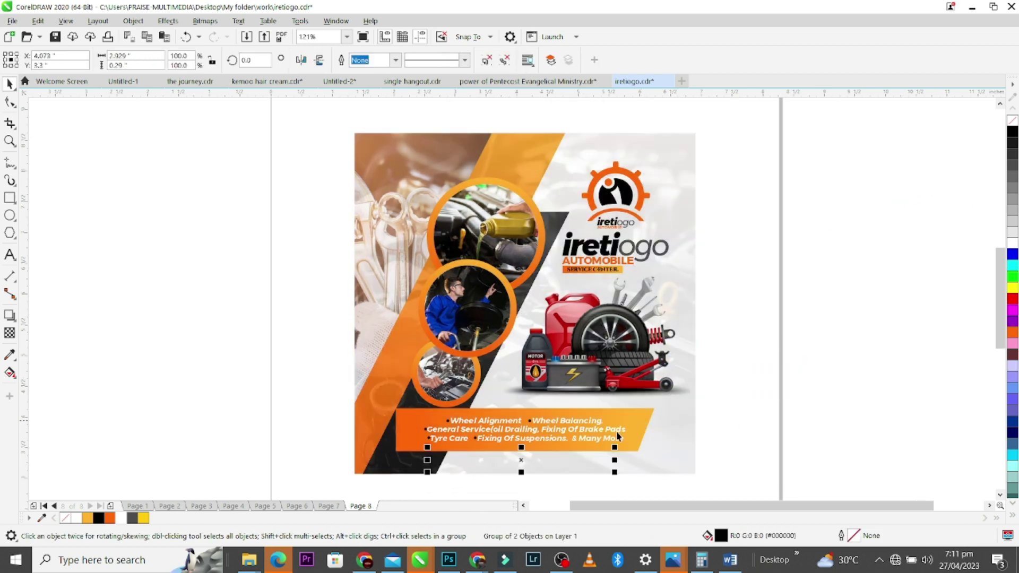
{"action": "right_click", "coordinate": [520, 461]}
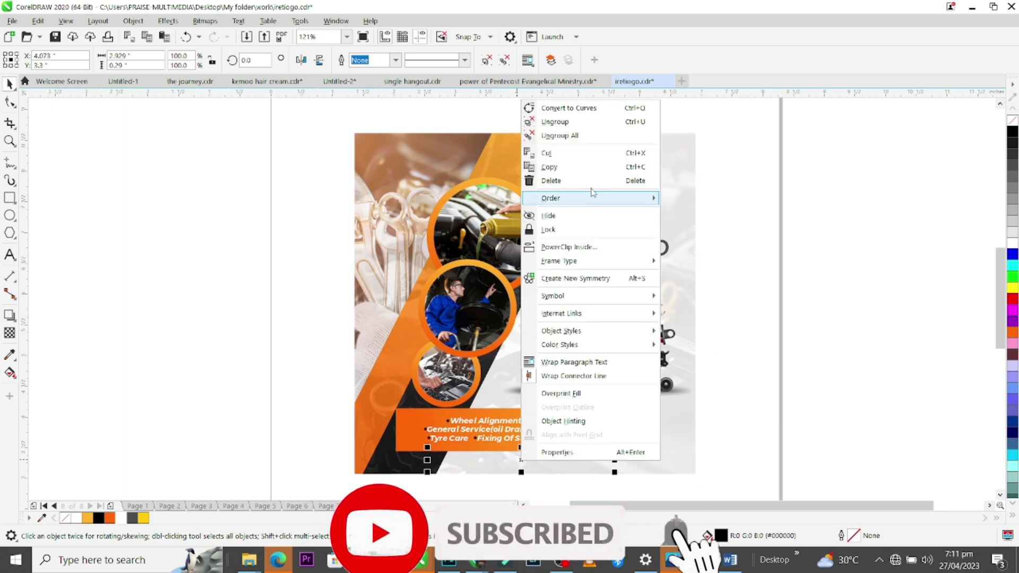
{"action": "mouse_move", "coordinate": [584, 198]}
{"action": "left_click", "coordinate": [733, 201]}
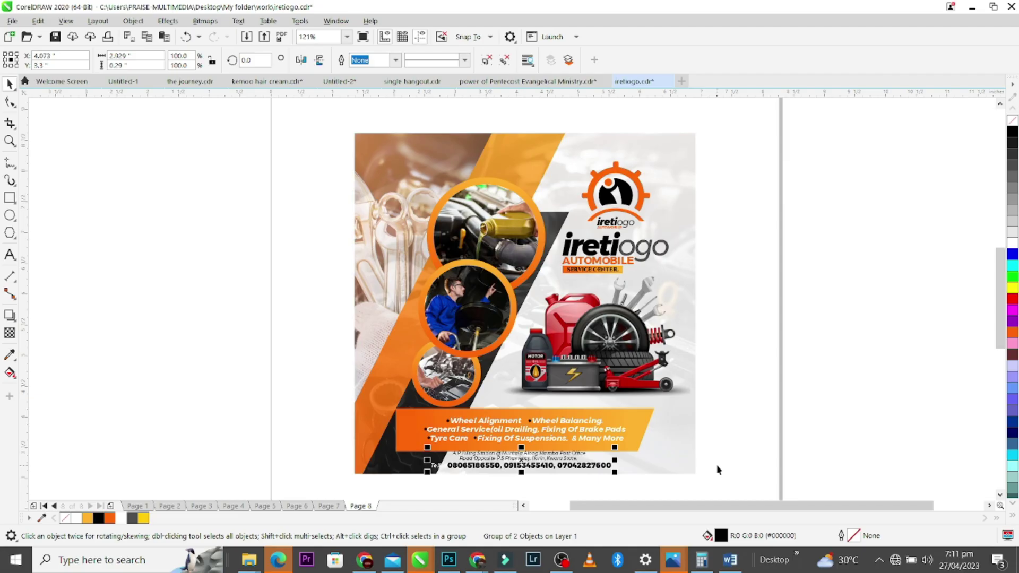
Step: Reposition the services banner and shorten the orange shape to sit just above the contact details
{"action": "left_click", "coordinate": [643, 424]}
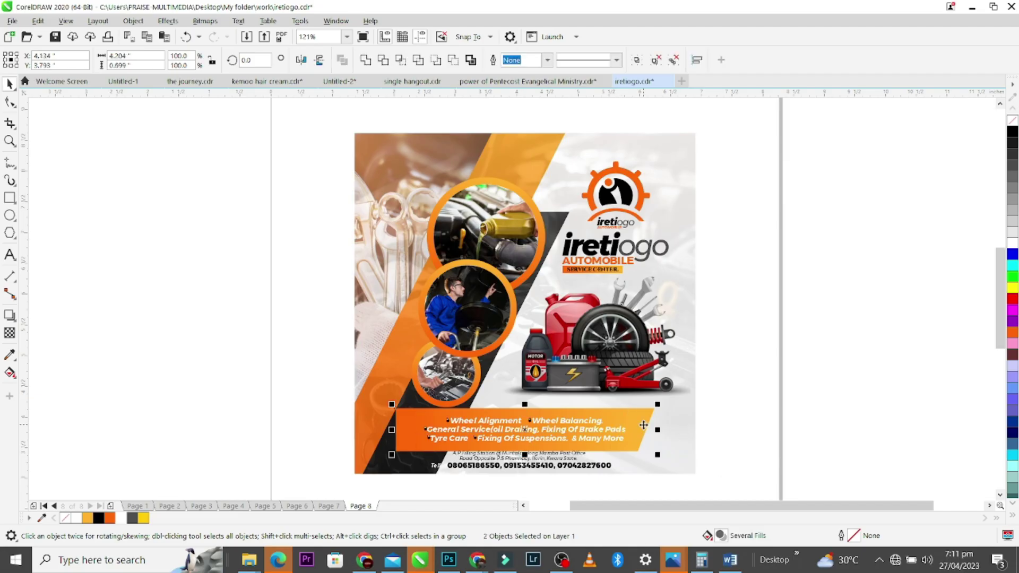
{"action": "mouse_move", "coordinate": [644, 424]}
{"action": "left_mouse_down"}
{"action": "mouse_move", "coordinate": [660, 401]}
{"action": "mouse_move", "coordinate": [646, 408]}
{"action": "left_mouse_up"}
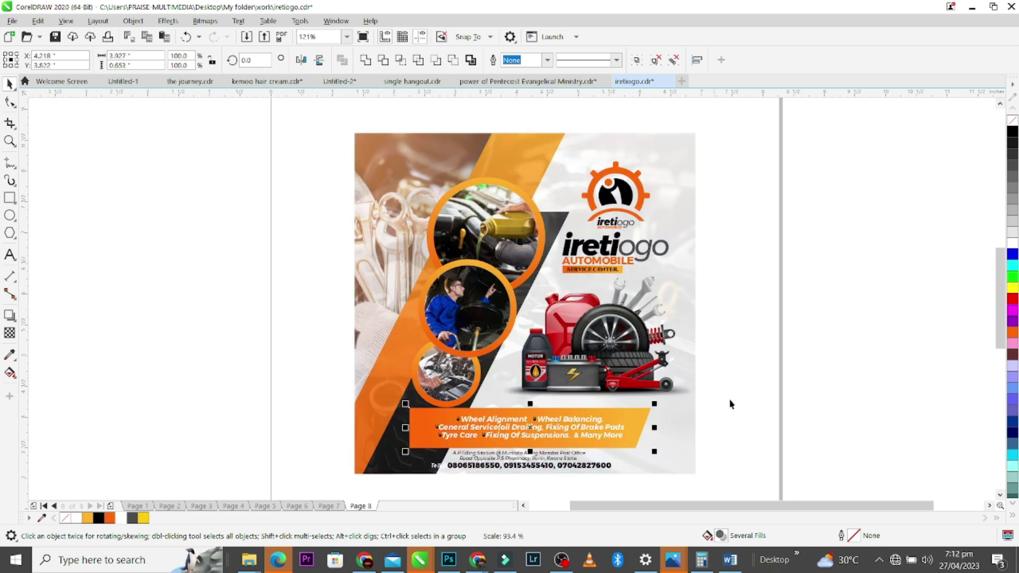
{"action": "left_click", "coordinate": [640, 411]}
{"action": "left_click_drag", "start_coordinate": [529, 405], "coordinate": [529, 409]}
{"action": "left_click", "coordinate": [570, 434]}
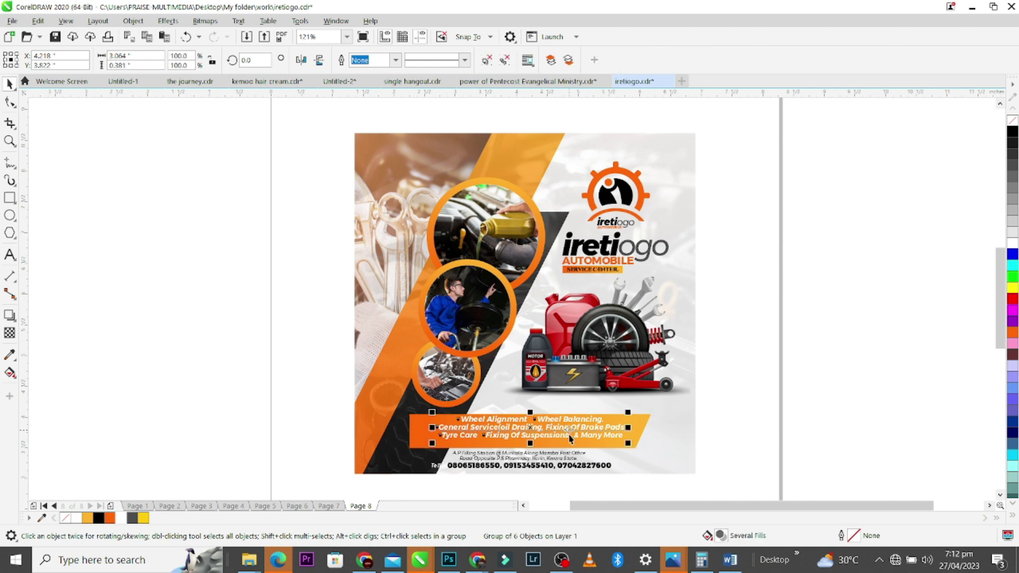
{"action": "left_click", "coordinate": [591, 445], "text": "shift"}
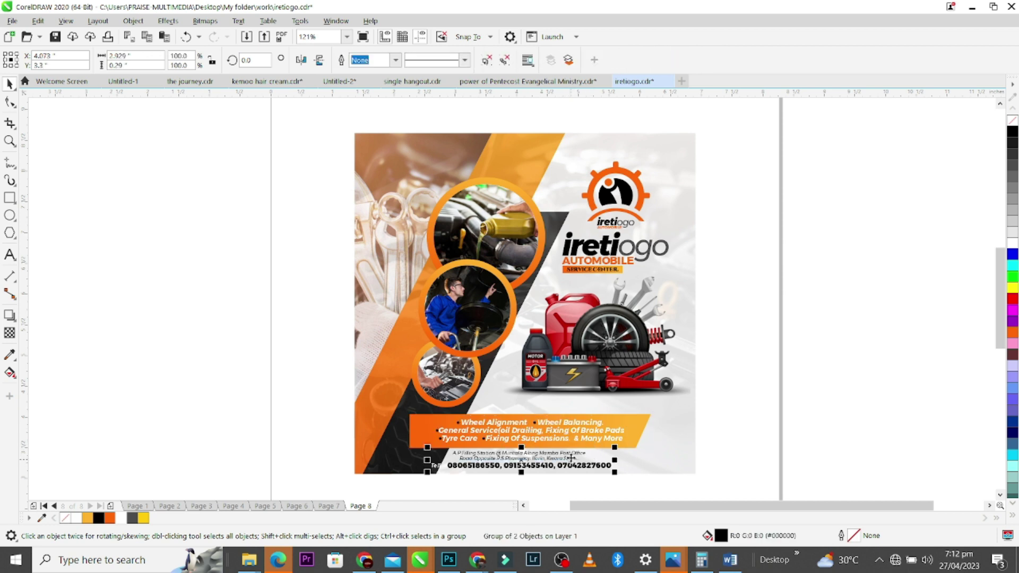
{"action": "key", "text": "z"}
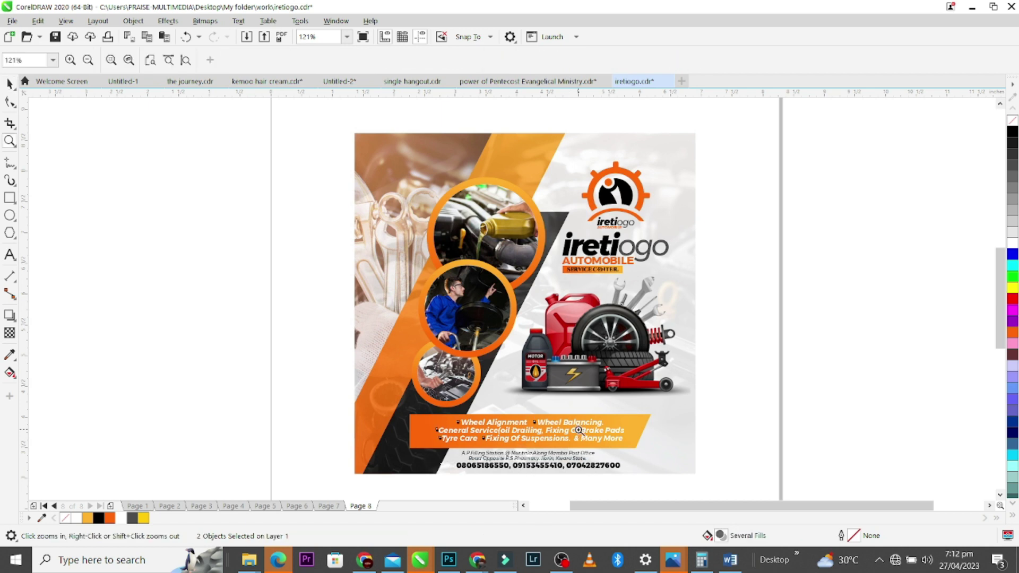
{"action": "left_click_drag", "start_coordinate": [726, 497], "coordinate": [750, 494]}
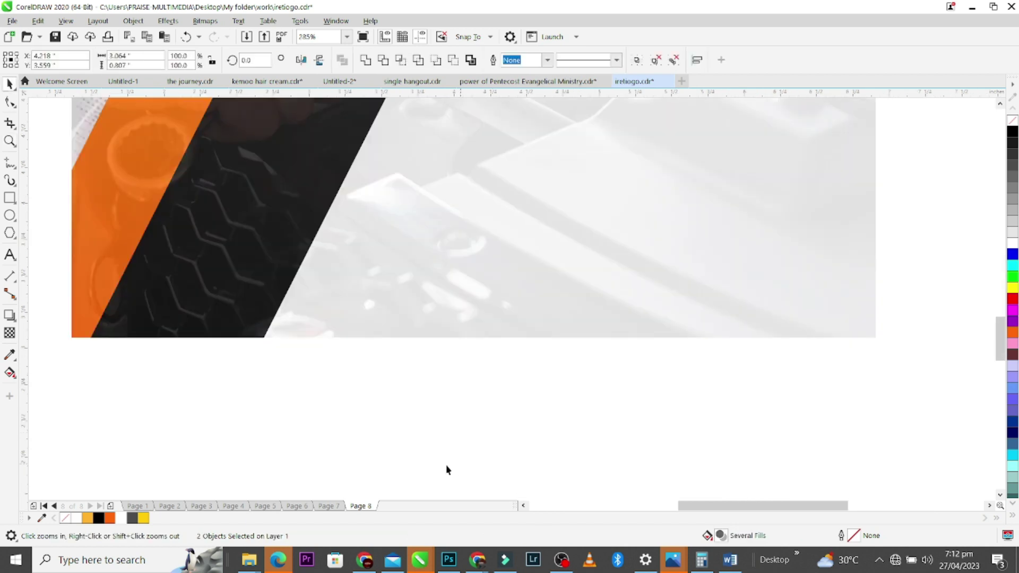
{"action": "left_click", "coordinate": [301, 359]}
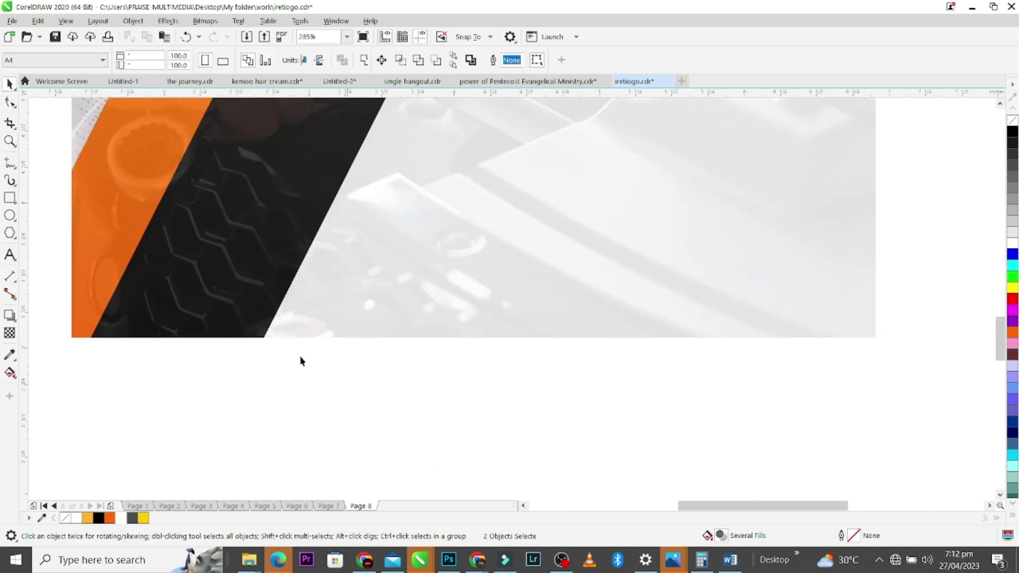
Step: Draw a rectangle near the contact details and give it the banner's orange gradient fill
{"action": "left_click", "coordinate": [11, 197]}
{"action": "left_click_drag", "start_coordinate": [288, 273], "coordinate": [415, 334]}
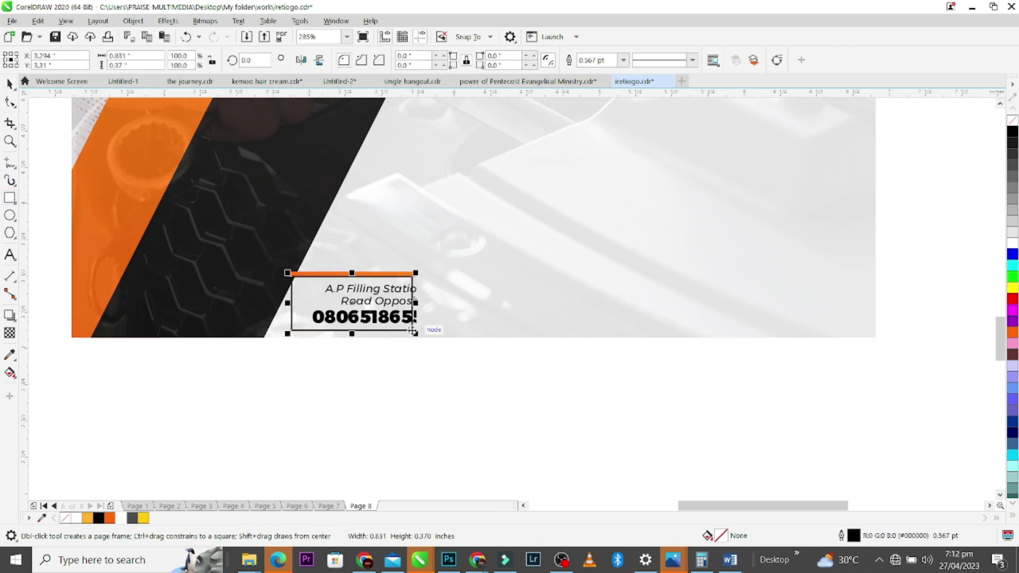
{"action": "key", "text": "z"}
{"action": "right_click", "coordinate": [355, 364]}
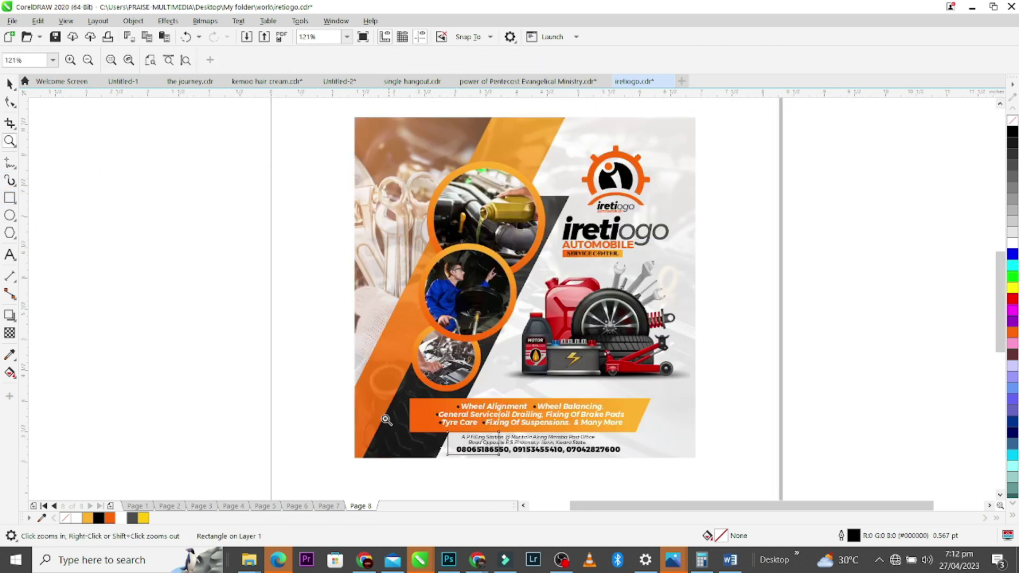
{"action": "left_click_drag", "start_coordinate": [386, 420], "coordinate": [603, 508]}
{"action": "key", "text": "space"}
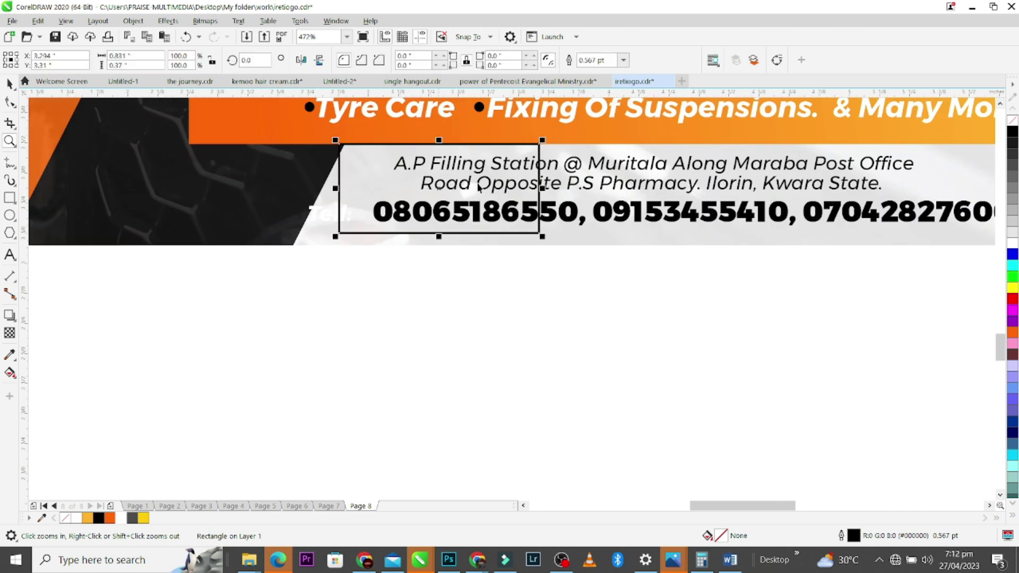
{"action": "left_click", "coordinate": [313, 141]}
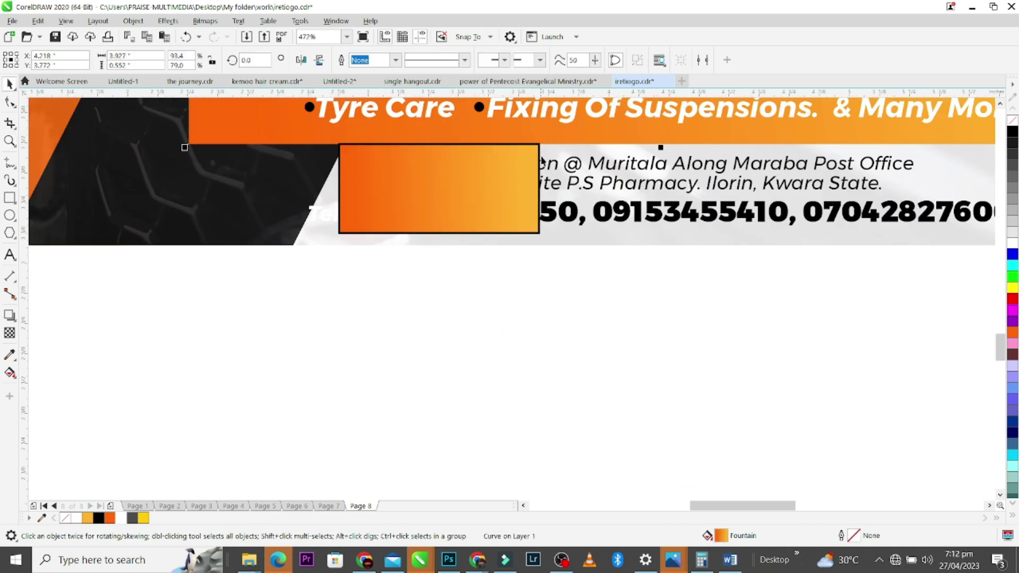
{"action": "left_click", "coordinate": [540, 157]}
Step: Shrink the box to fit behind the 'Tell:' label, bring the label in front, and remove its outline
{"action": "left_click", "coordinate": [529, 157]}
{"action": "left_click_drag", "start_coordinate": [542, 140], "coordinate": [369, 211]}
{"action": "left_click", "coordinate": [390, 211]}
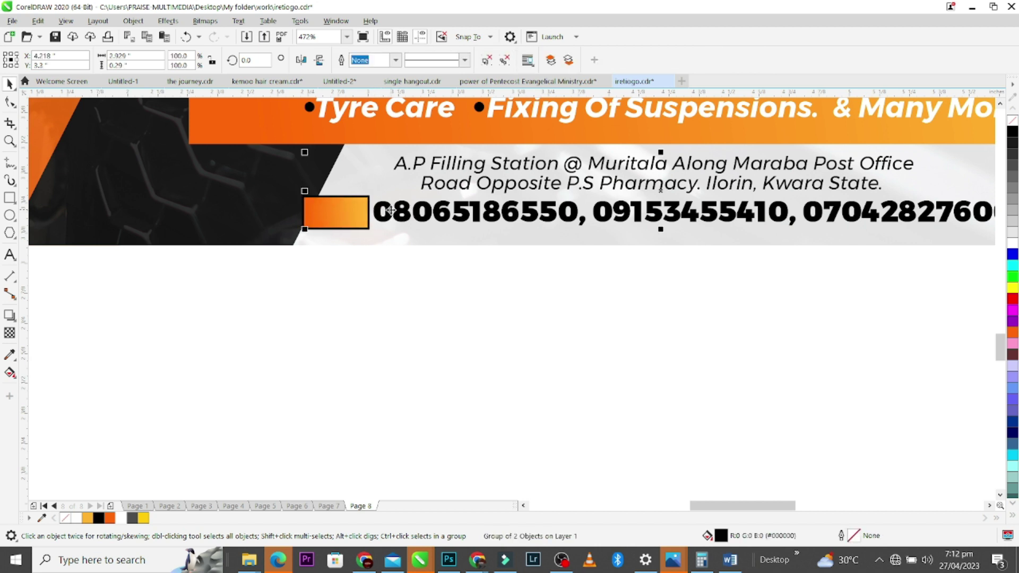
{"action": "key", "text": "shift+Page_Up"}
{"action": "left_click", "coordinate": [350, 210]}
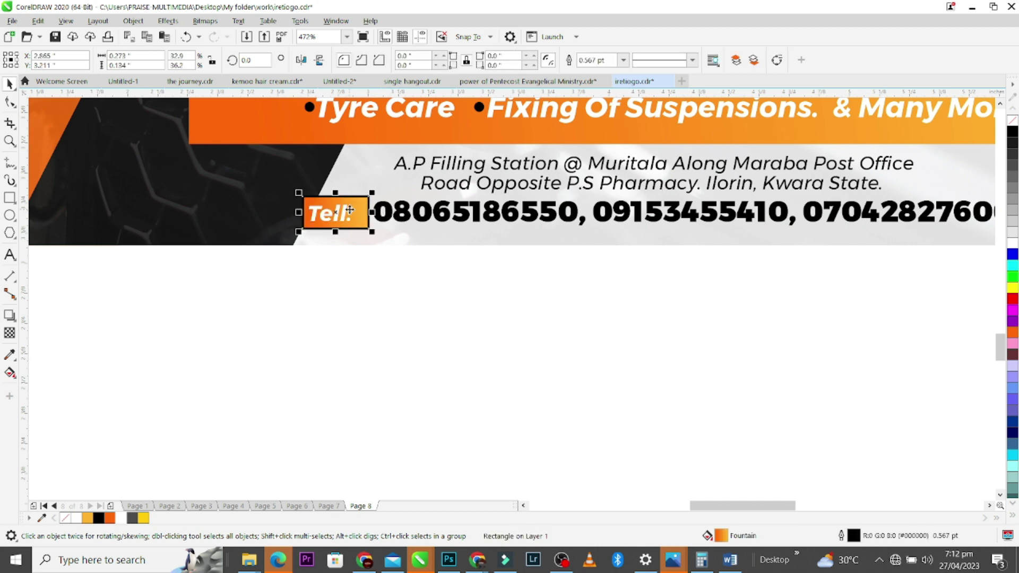
{"action": "left_click_drag", "start_coordinate": [369, 210], "coordinate": [363, 211]}
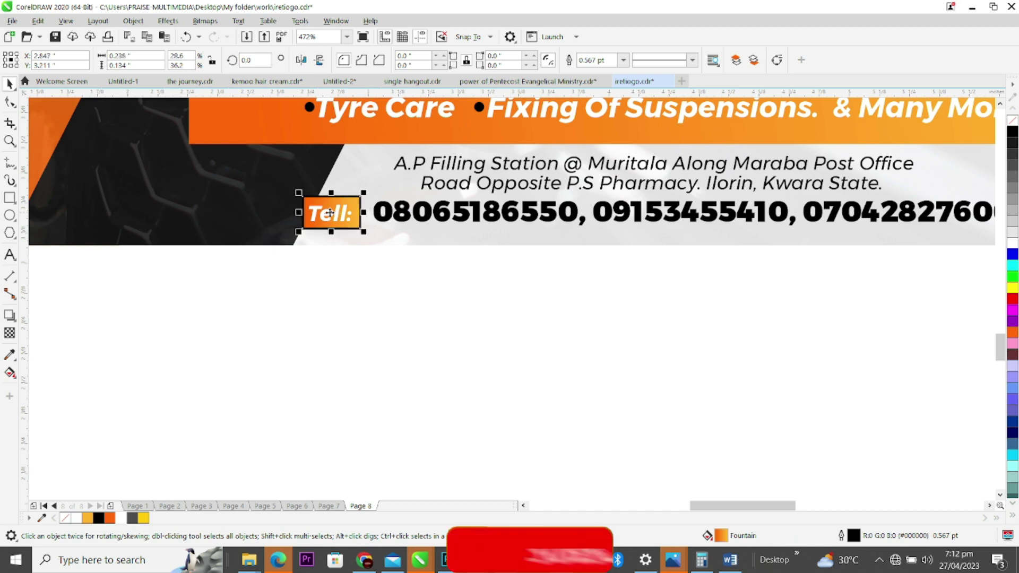
{"action": "right_click", "coordinate": [64, 518]}
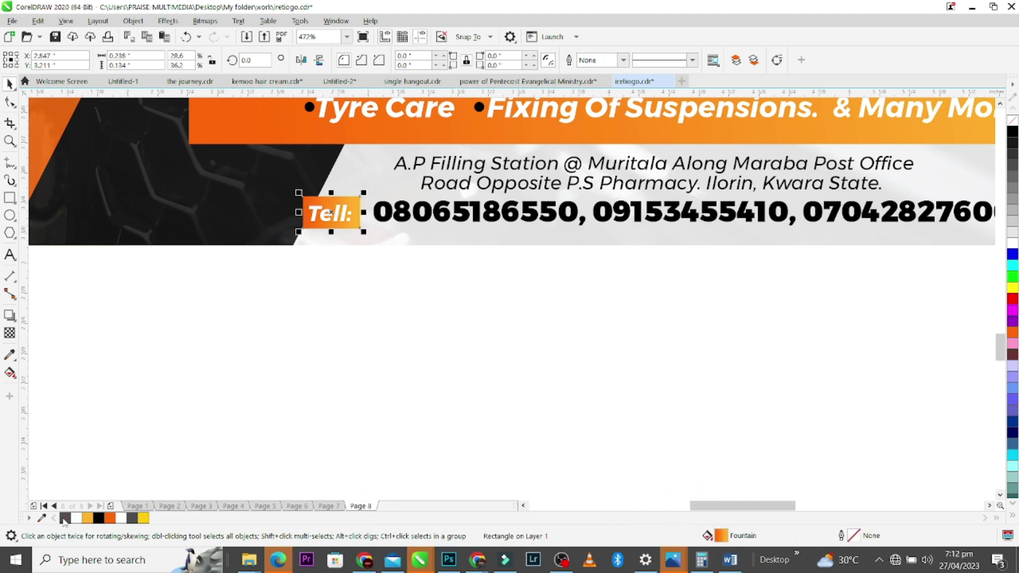
{"action": "right_click", "coordinate": [366, 353]}
{"action": "right_click", "coordinate": [366, 352]}
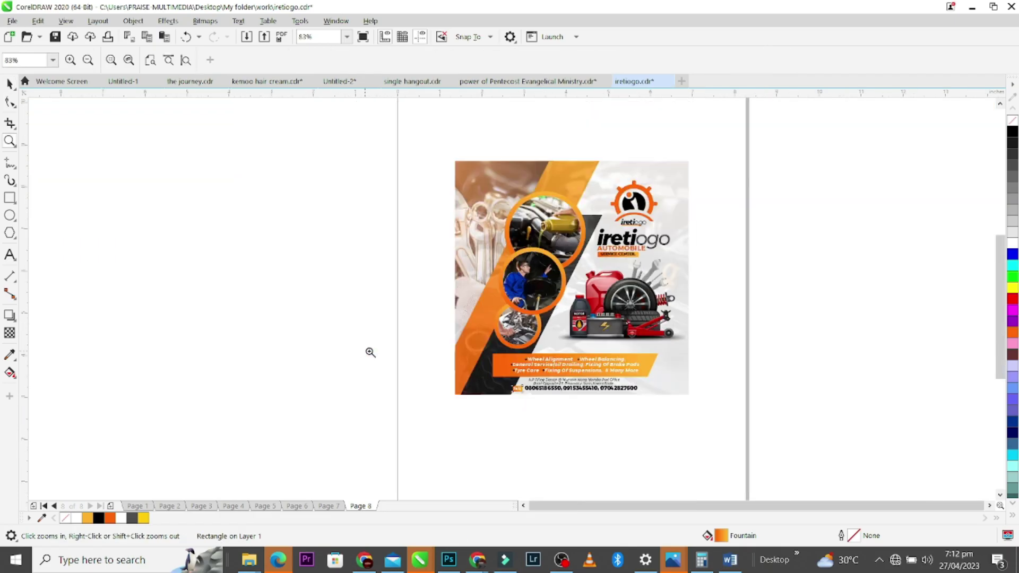
Step: Shift the three photo circles slightly up and to the left
{"action": "key", "text": "space"}
{"action": "left_click_drag", "start_coordinate": [720, 444], "coordinate": [471, 339]}
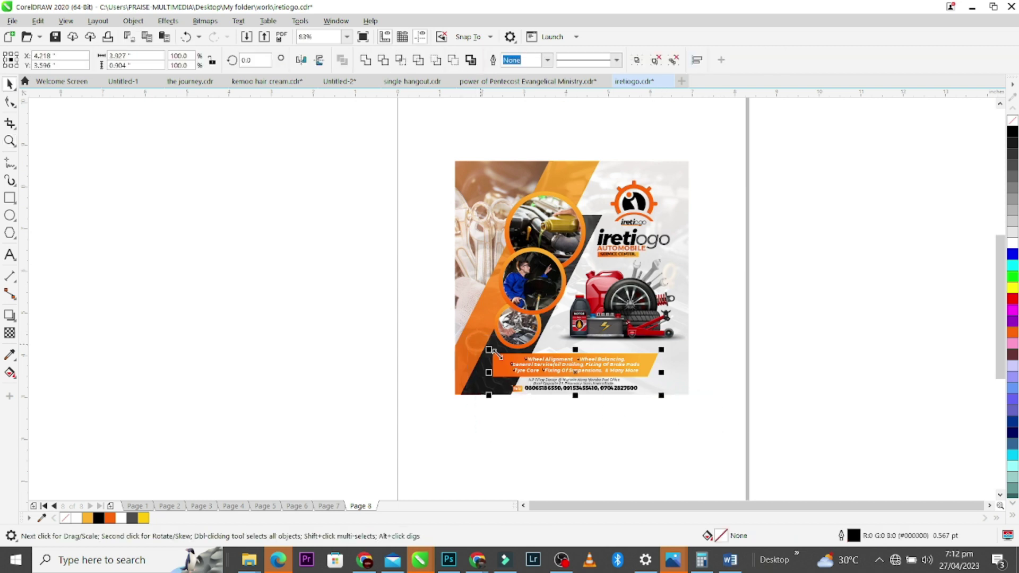
{"action": "left_click", "coordinate": [533, 279]}
{"action": "left_click_drag", "start_coordinate": [397, 160], "coordinate": [599, 349]}
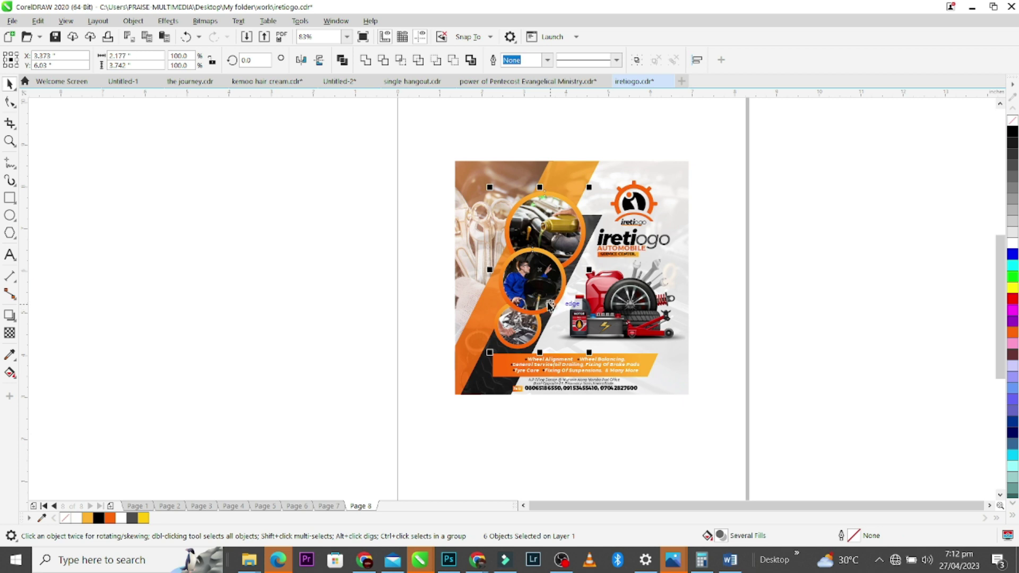
{"action": "left_click_drag", "start_coordinate": [533, 281], "coordinate": [527, 272]}
Step: Nudge the banner and contact details upward, then draw a 2.076-inch circle left of the flyer
{"action": "key", "text": "z"}
{"action": "left_click_drag", "start_coordinate": [370, 271], "coordinate": [756, 416]}
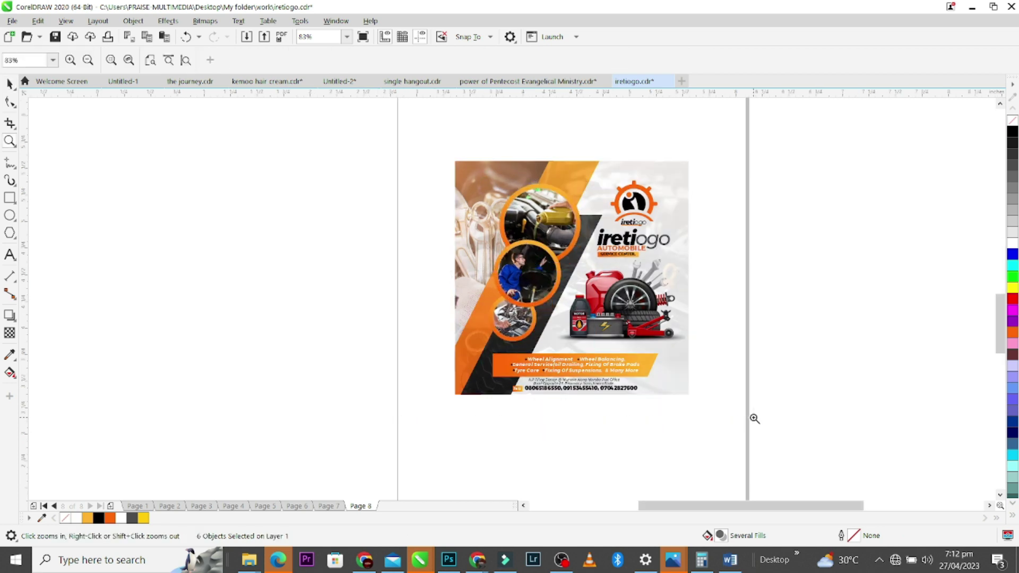
{"action": "key", "text": "space"}
{"action": "left_click_drag", "start_coordinate": [880, 298], "coordinate": [224, 465]}
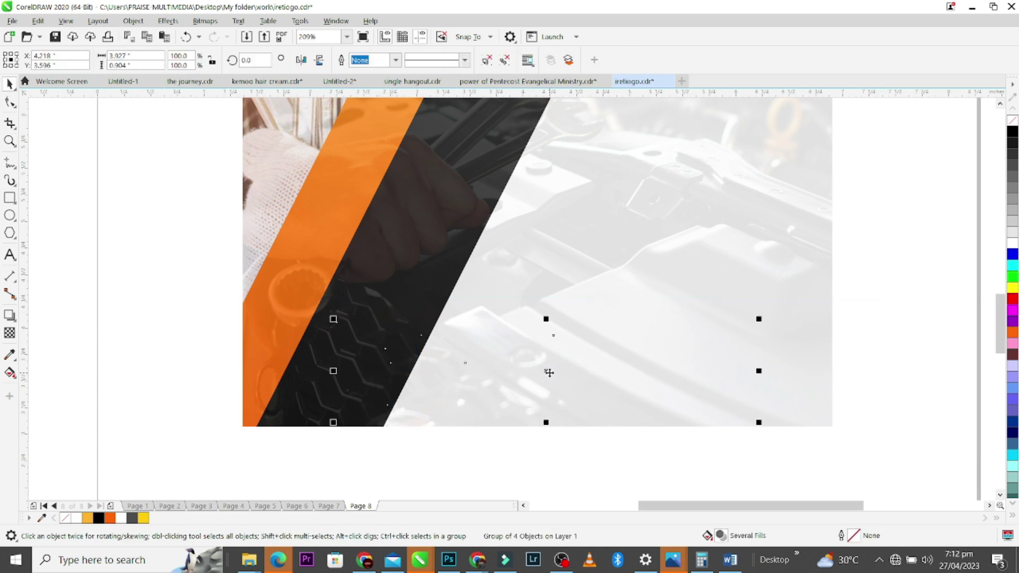
{"action": "left_click_drag", "start_coordinate": [549, 373], "coordinate": [549, 366]}
{"action": "key", "text": "z"}
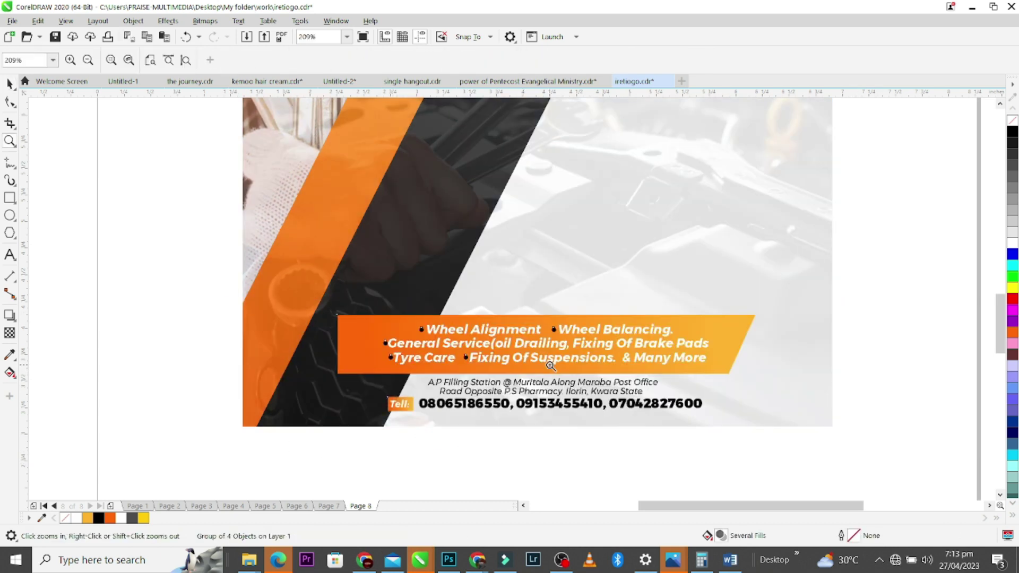
{"action": "scroll", "coordinate": [549, 365], "scroll_direction": "down", "scroll_amount": 3}
{"action": "key", "text": "space"}
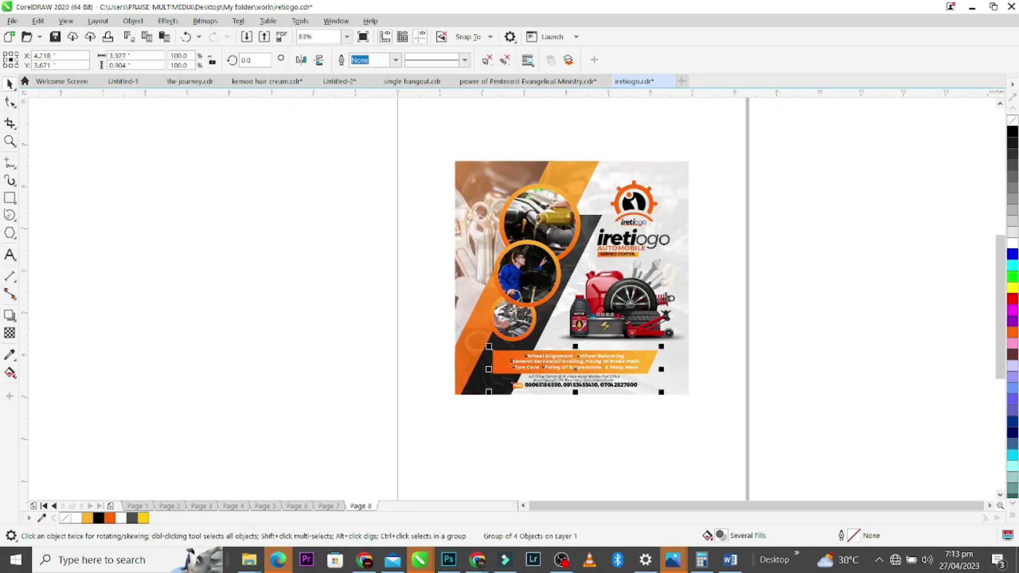
{"action": "left_click", "coordinate": [9, 215]}
{"action": "left_click_drag", "start_coordinate": [274, 290], "coordinate": [364, 374]}
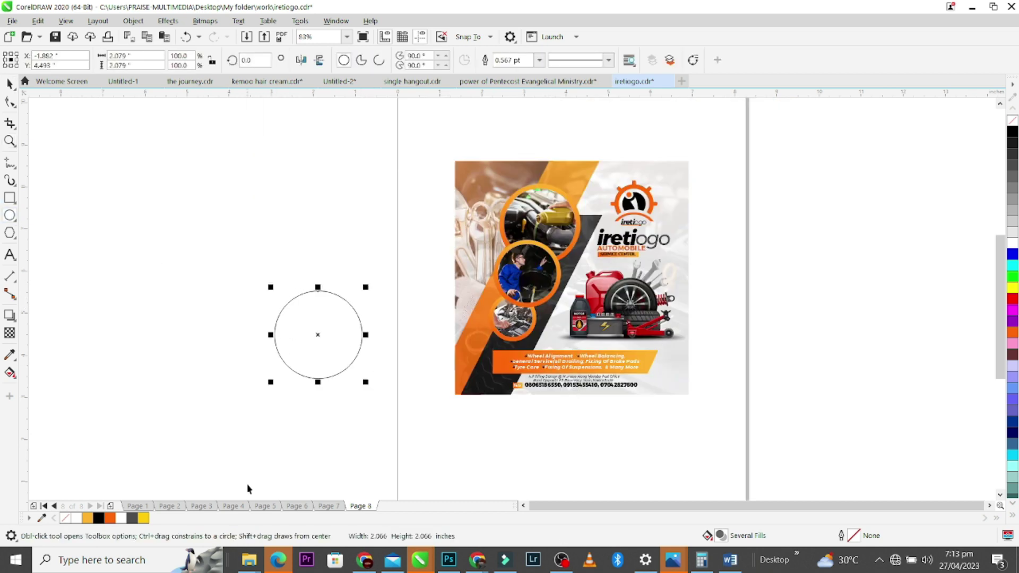
Step: Give the new circle an orange gradient fill and no outline
{"action": "left_click", "coordinate": [112, 519]}
{"action": "key", "text": "g"}
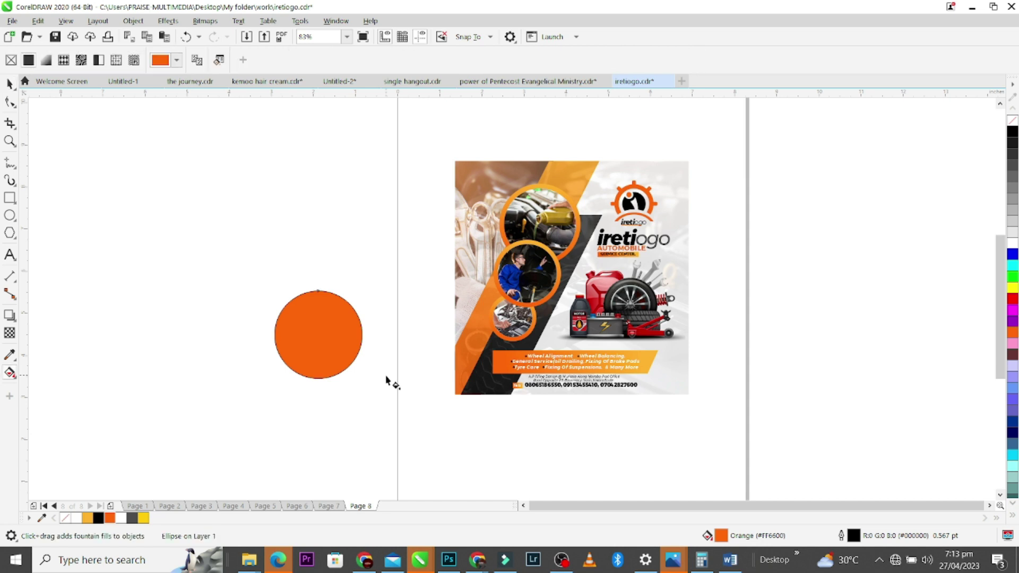
{"action": "left_click_drag", "start_coordinate": [339, 373], "coordinate": [326, 291]}
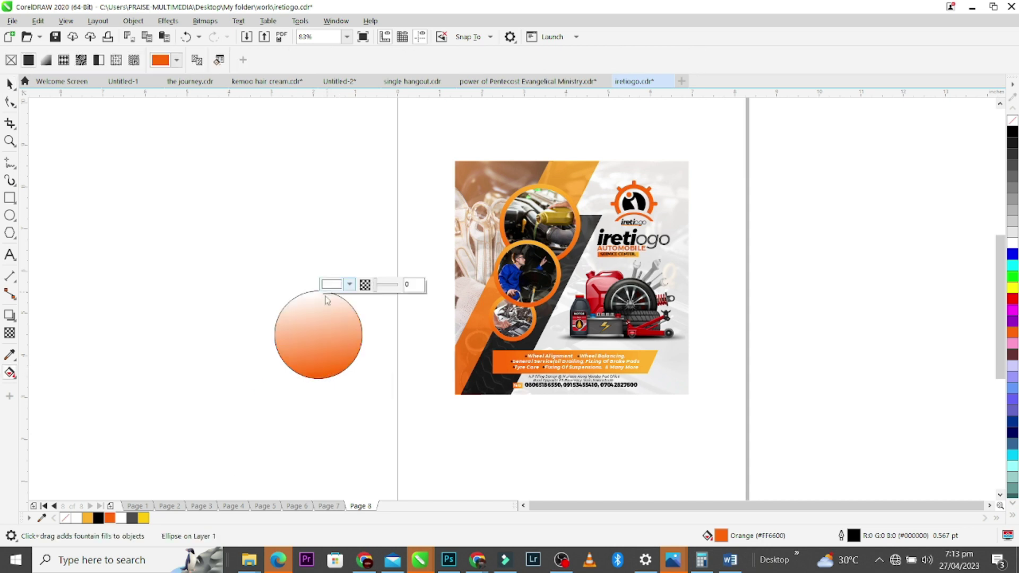
{"action": "left_click", "coordinate": [90, 520]}
{"action": "key", "text": "space"}
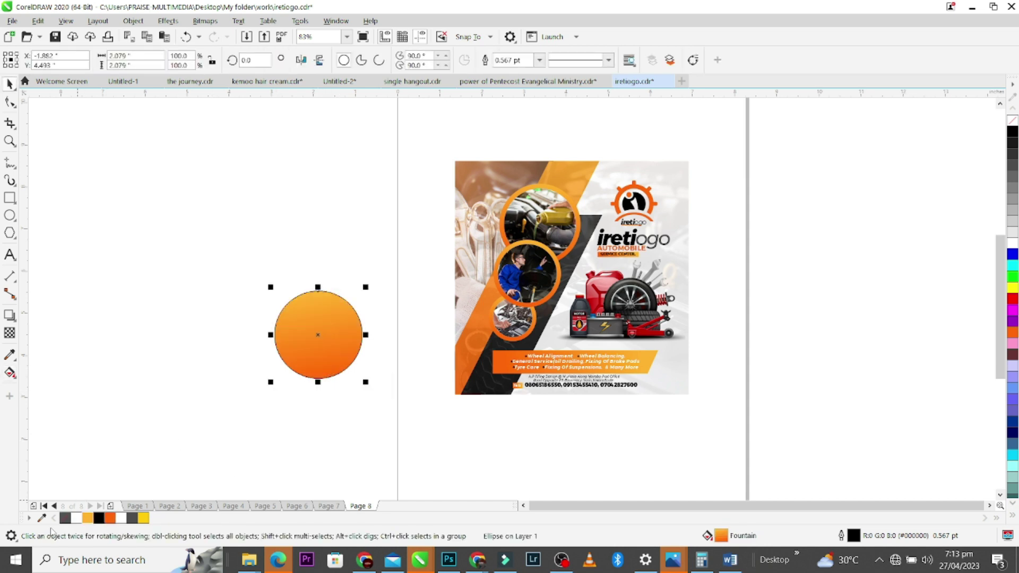
{"action": "right_click", "coordinate": [65, 518]}
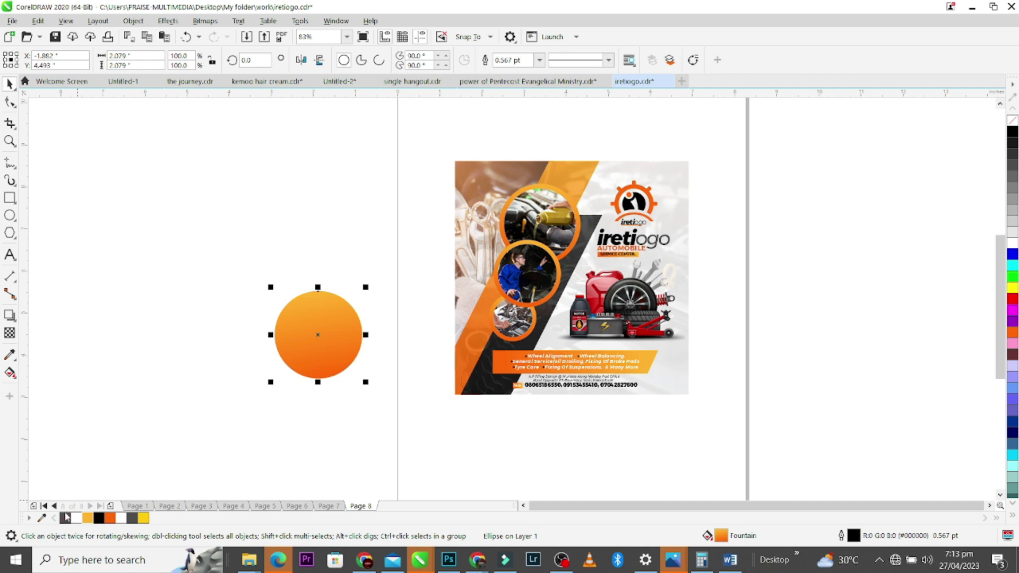
Step: PowerClip the circle inside the flyer and shrink it to about 59% at the right edge
{"action": "right_click", "coordinate": [345, 320]}
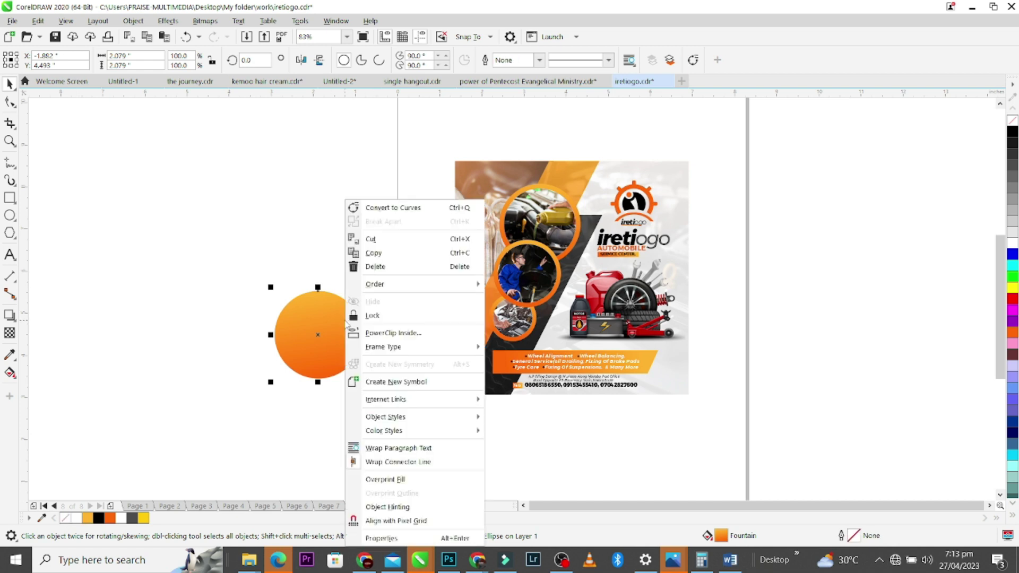
{"action": "left_click", "coordinate": [409, 334]}
{"action": "left_click", "coordinate": [676, 378]}
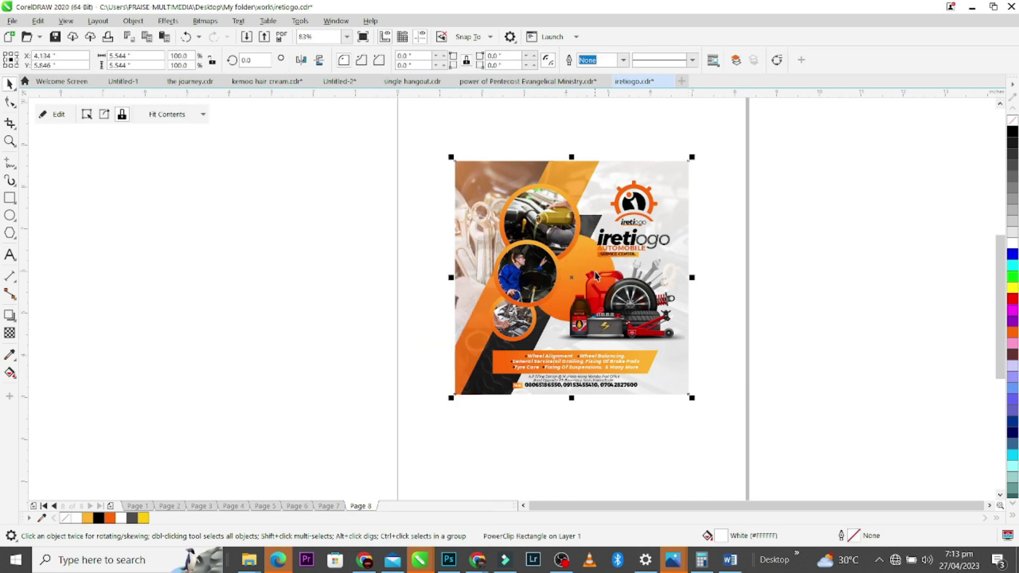
{"action": "right_click", "coordinate": [683, 351]}
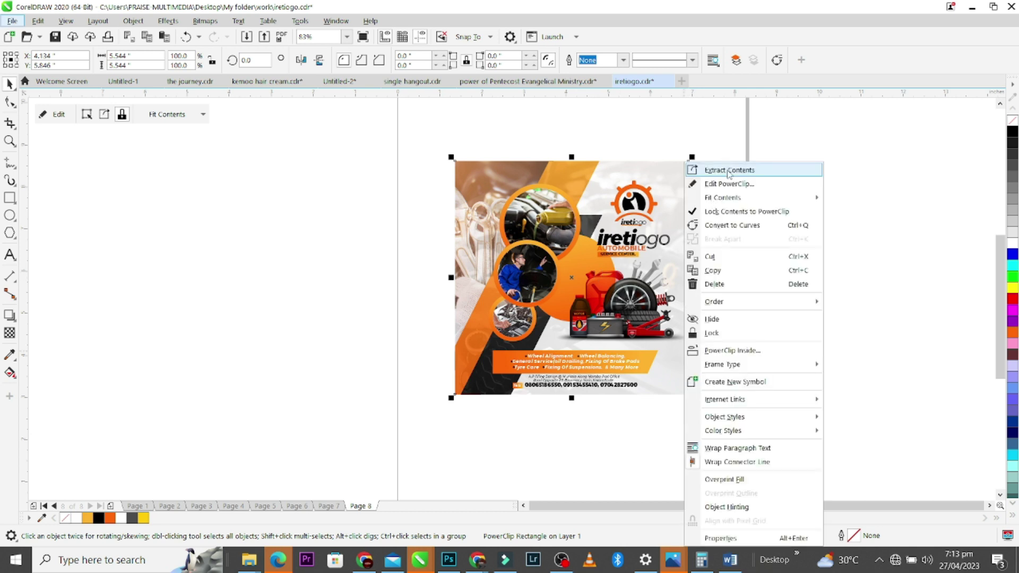
{"action": "left_click", "coordinate": [729, 183]}
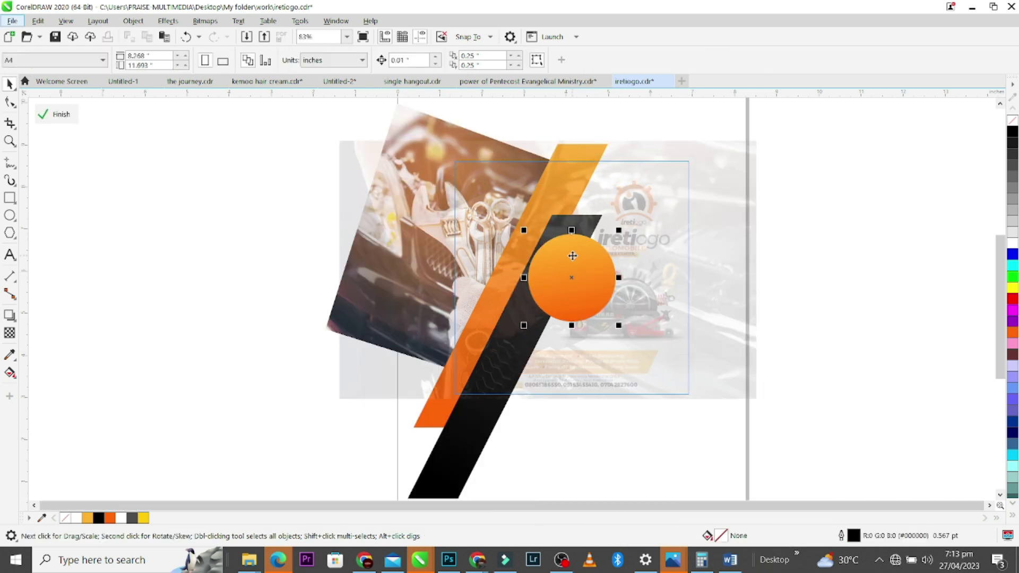
{"action": "left_click_drag", "start_coordinate": [704, 334], "coordinate": [711, 333]}
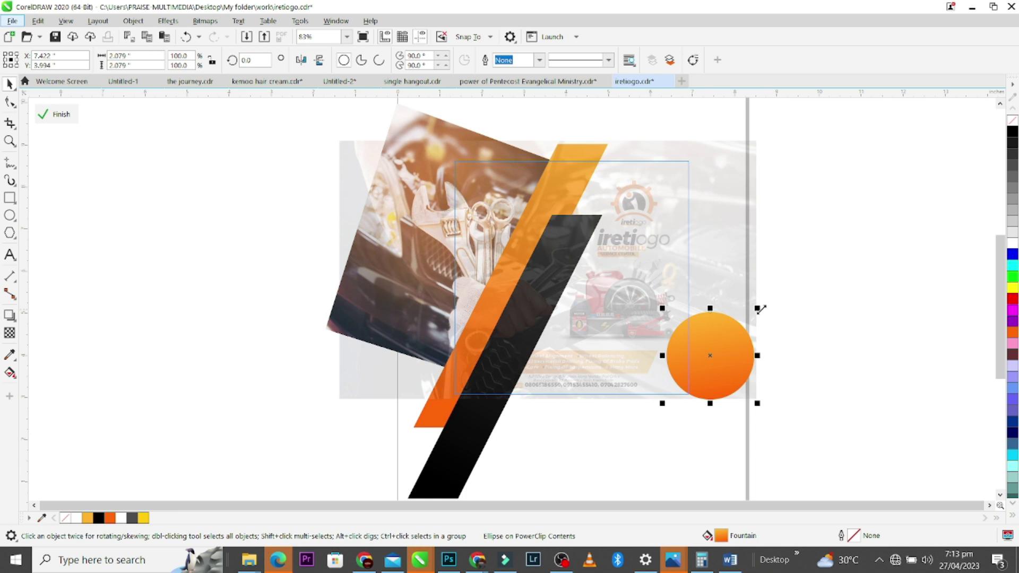
{"action": "left_click_drag", "start_coordinate": [760, 309], "coordinate": [741, 318]}
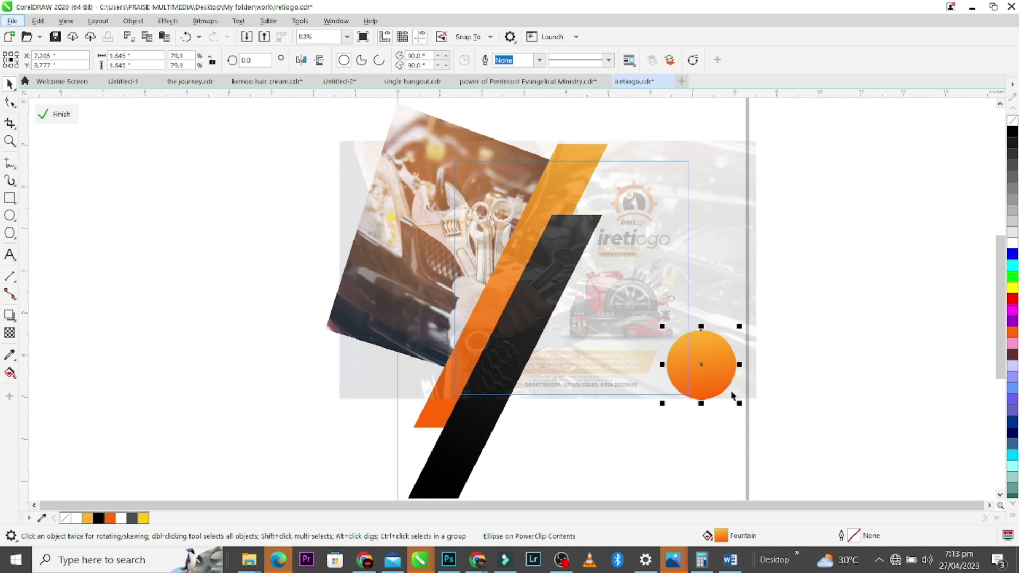
{"action": "left_click_drag", "start_coordinate": [741, 404], "coordinate": [725, 399]}
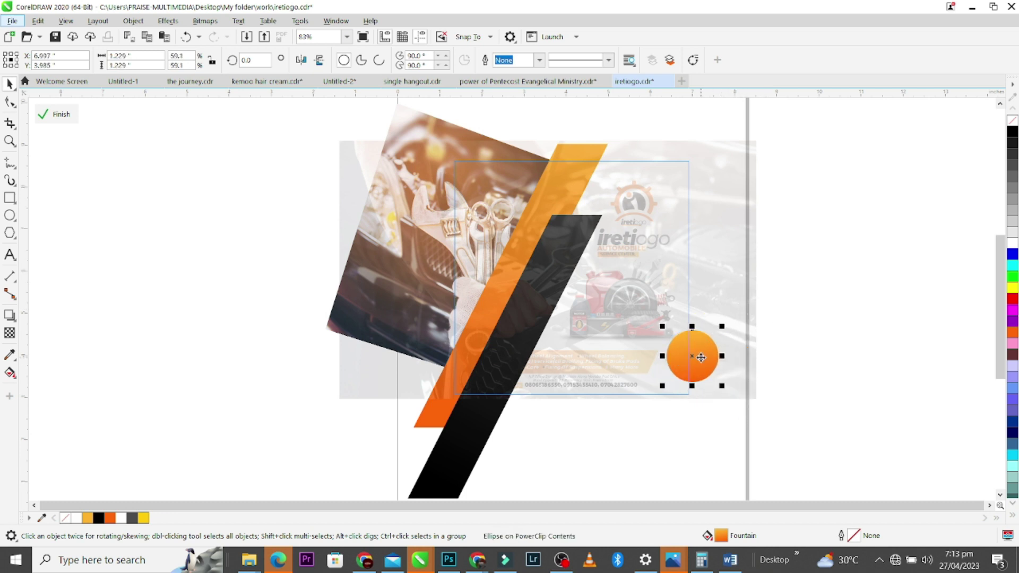
{"action": "left_click", "coordinate": [788, 350]}
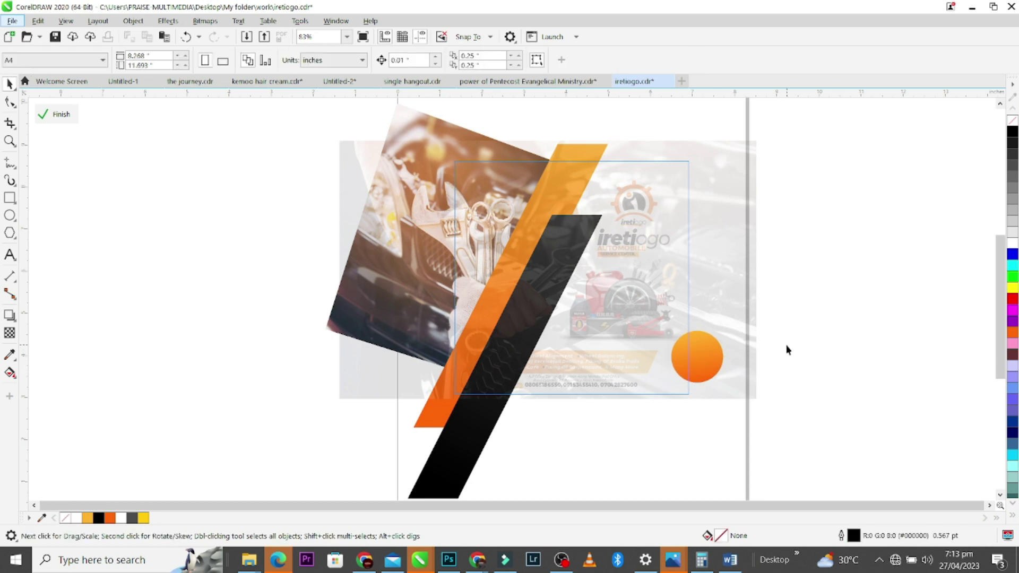
{"action": "left_click", "coordinate": [787, 346], "text": "ctrl"}
{"action": "left_click", "coordinate": [787, 340]}
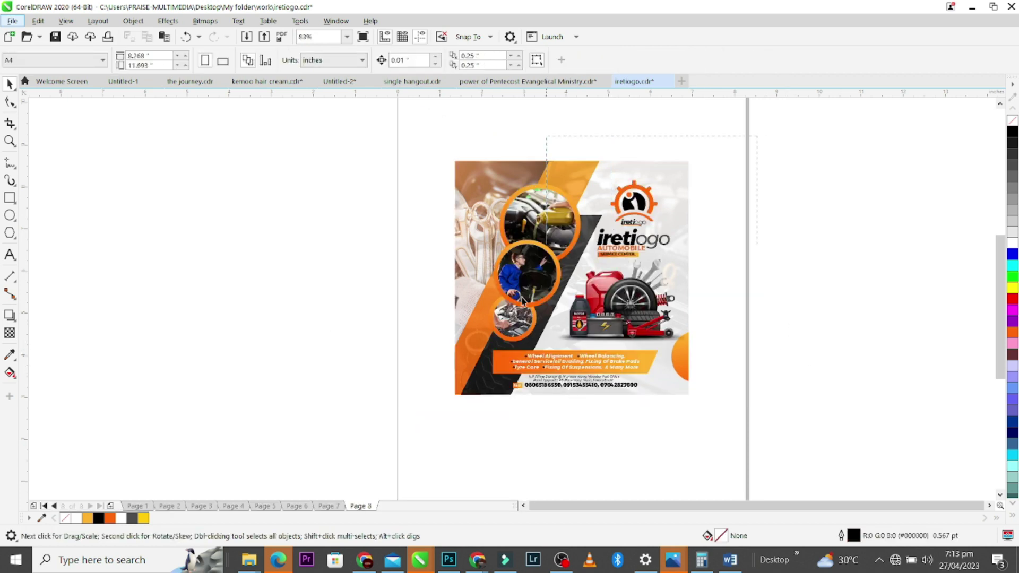
Step: Group all the flyer's objects into one group of 10 with Ctrl+G
{"action": "left_click_drag", "start_coordinate": [758, 136], "coordinate": [392, 440]}
{"action": "key", "text": "ctrl+g"}
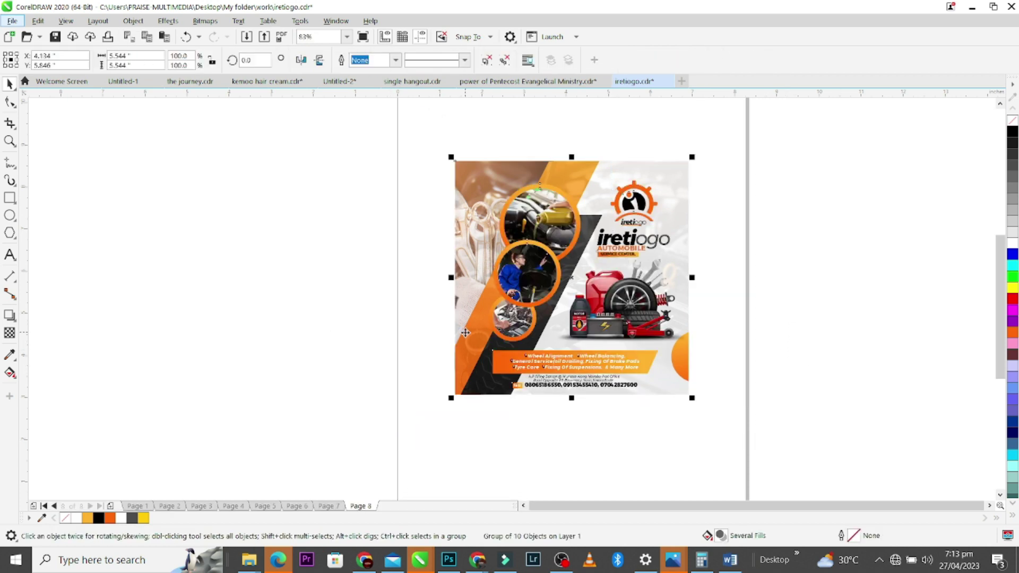
{"action": "left_click", "coordinate": [438, 149]}
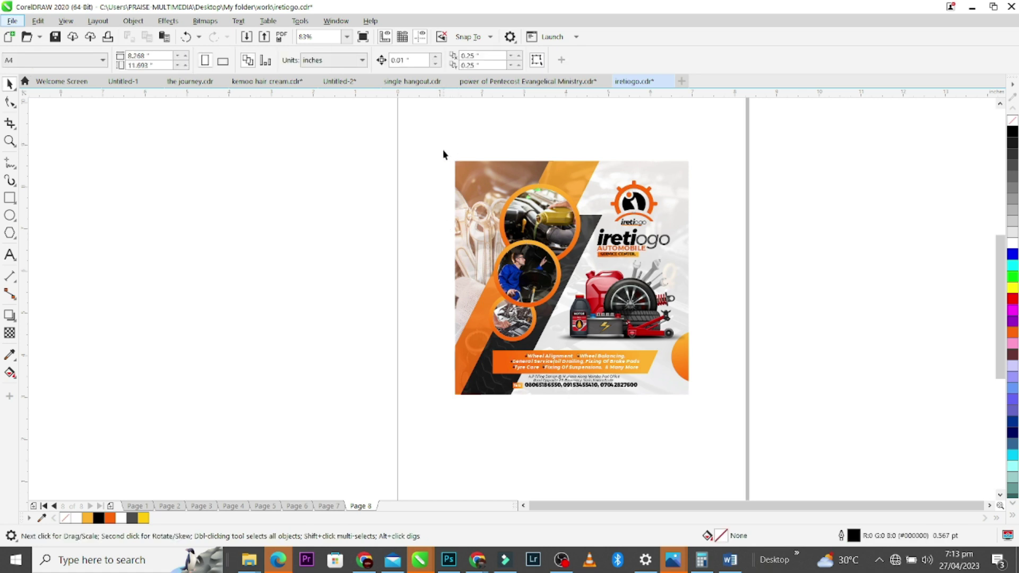
{"action": "key", "text": "z"}
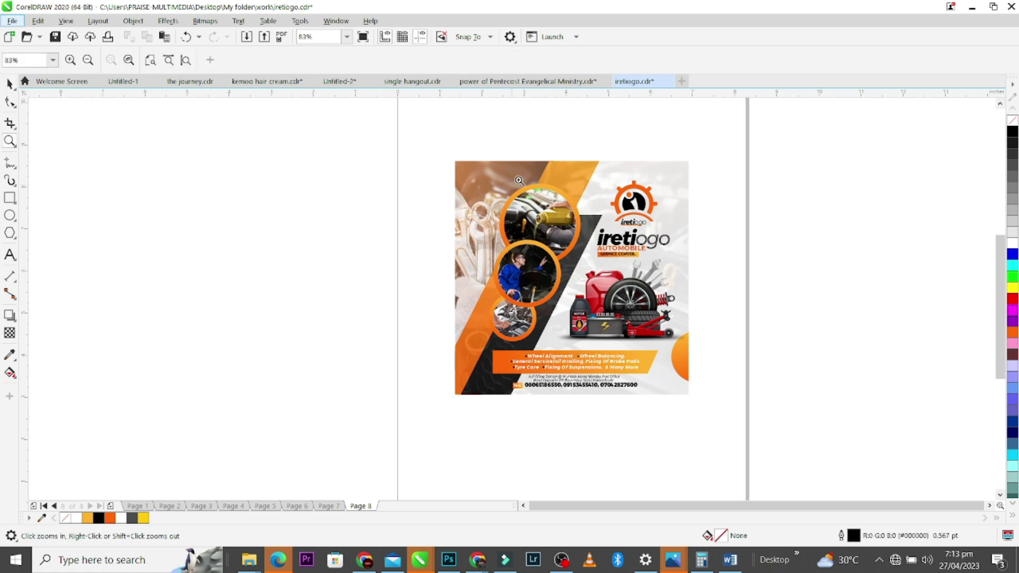
{"action": "left_click_drag", "start_coordinate": [698, 226], "coordinate": [698, 228]}
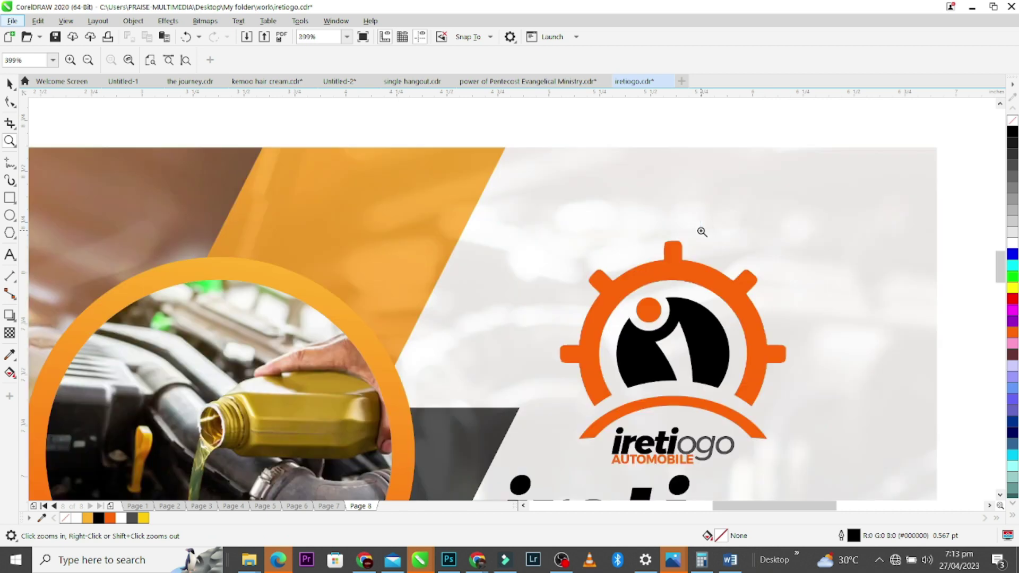
{"action": "key", "text": "F3"}
{"action": "key", "text": "space"}
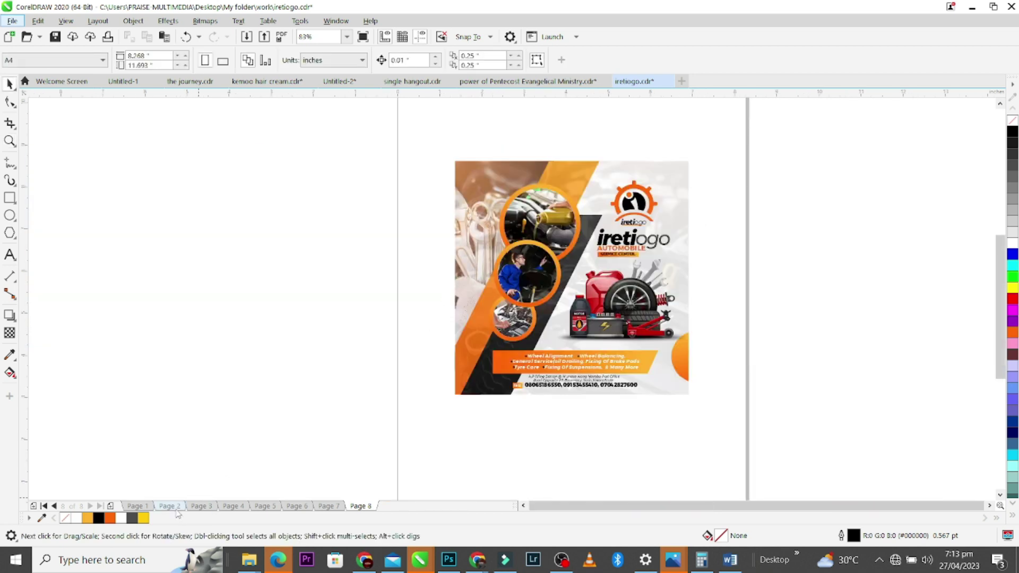
Step: Inspect the Page 3 flyer and the Page 2 T-shirt logos, then return to Page 8
{"action": "left_click", "coordinate": [199, 506]}
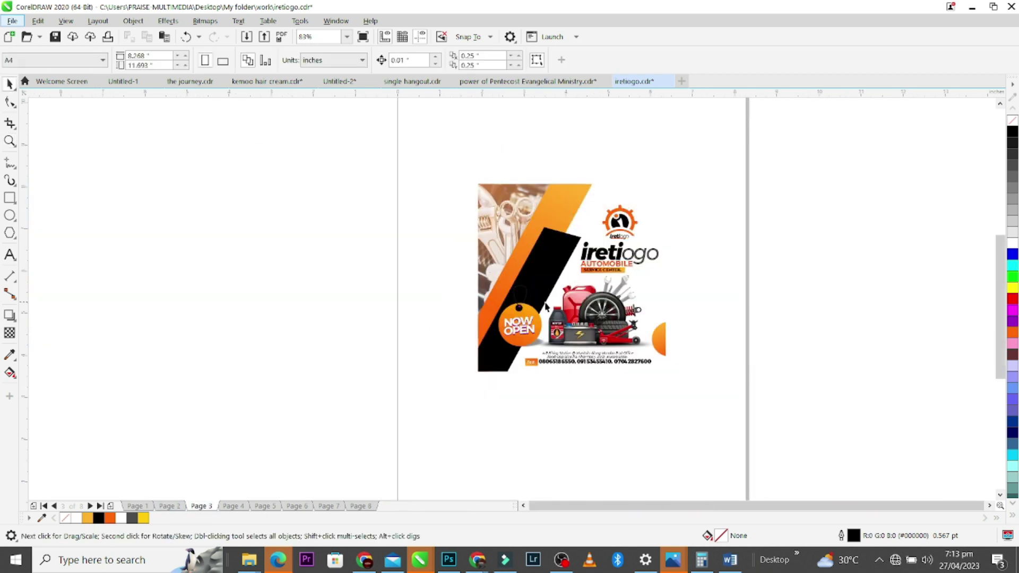
{"action": "left_click", "coordinate": [169, 506]}
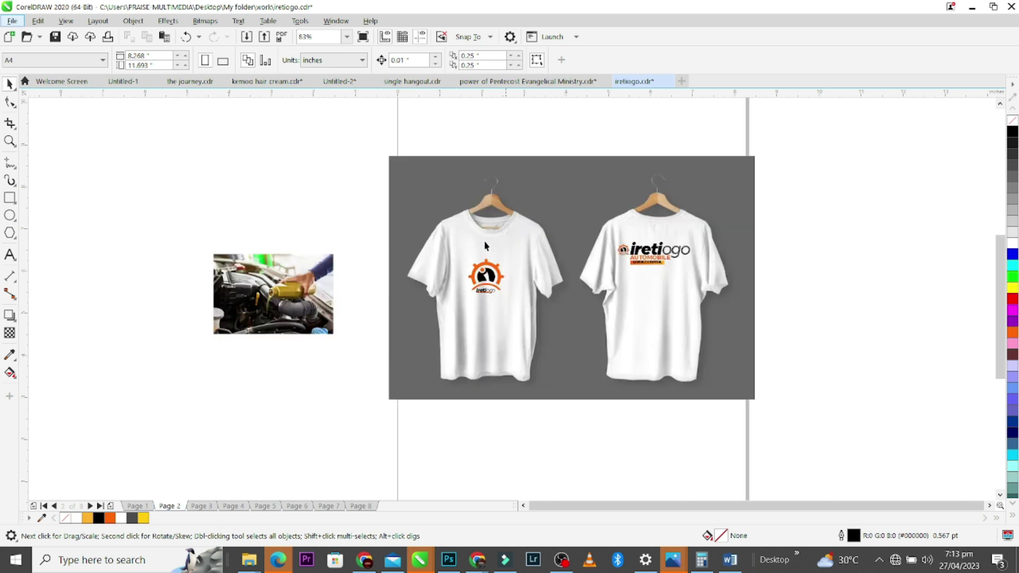
{"action": "key", "text": "space"}
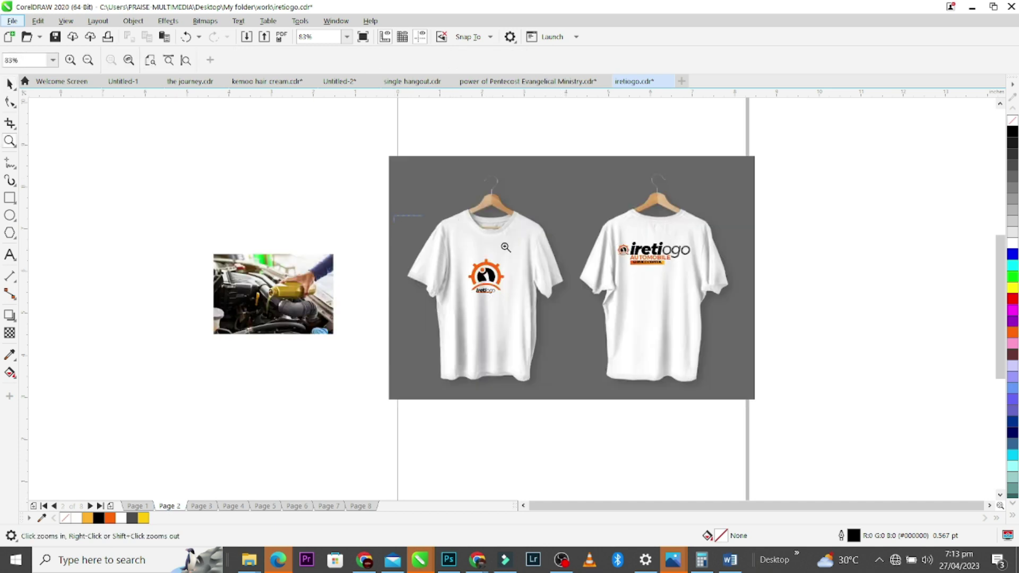
{"action": "left_click_drag", "start_coordinate": [727, 311], "coordinate": [729, 311]}
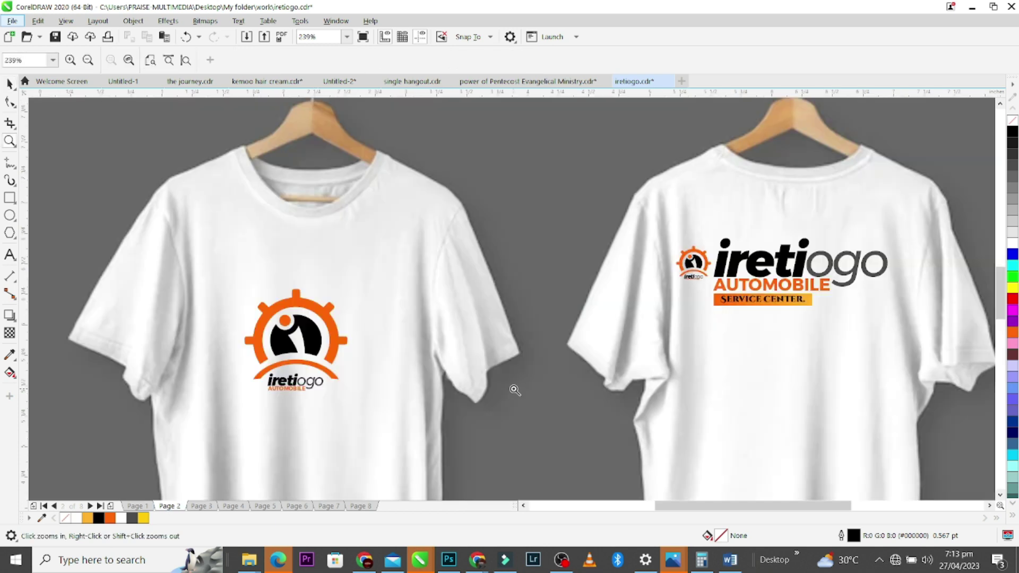
{"action": "left_click_drag", "start_coordinate": [423, 383], "coordinate": [432, 393]}
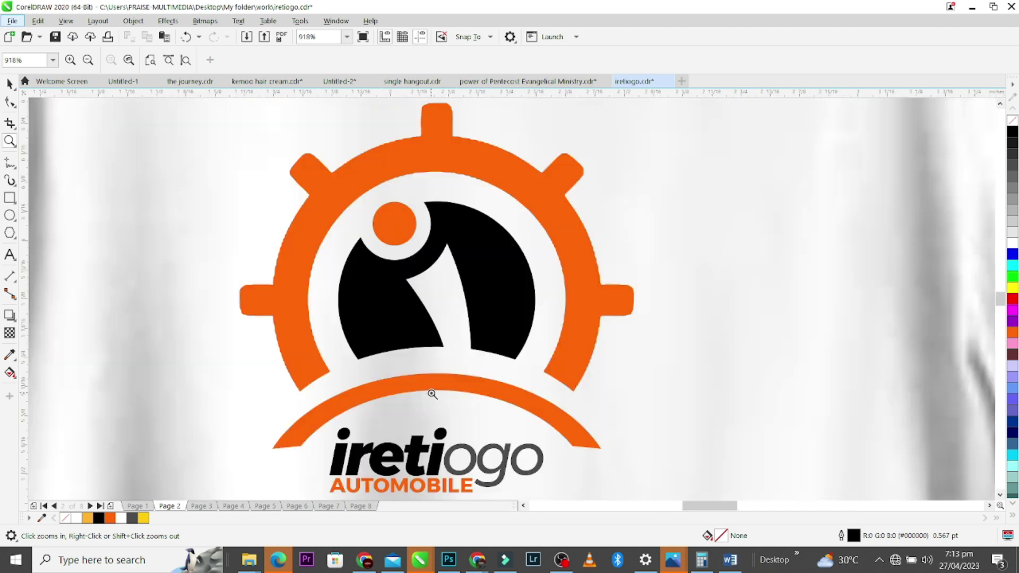
{"action": "right_click", "coordinate": [433, 394]}
{"action": "left_click_drag", "start_coordinate": [876, 322], "coordinate": [960, 312]}
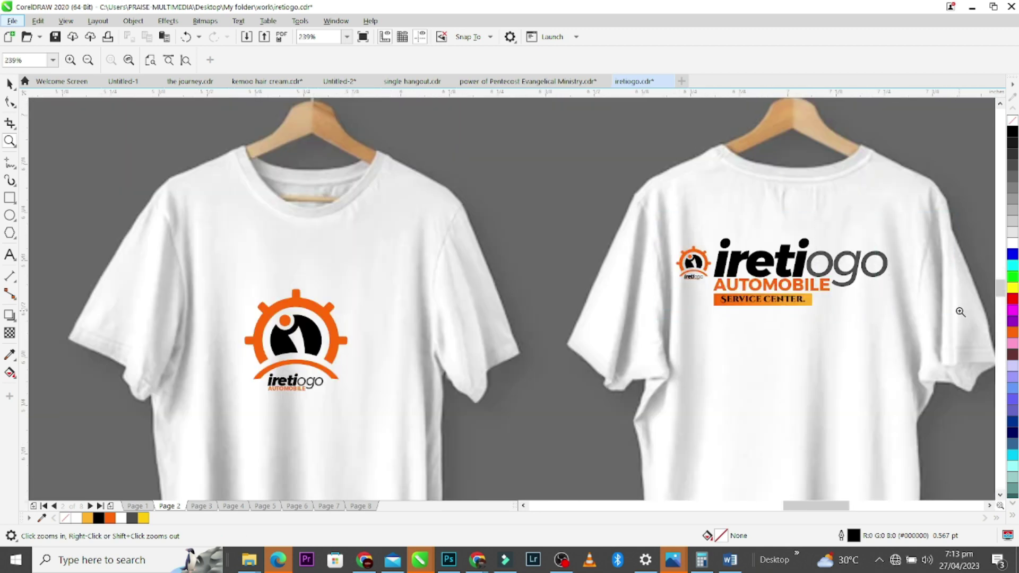
{"action": "right_click", "coordinate": [716, 306]}
{"action": "right_click", "coordinate": [716, 305]}
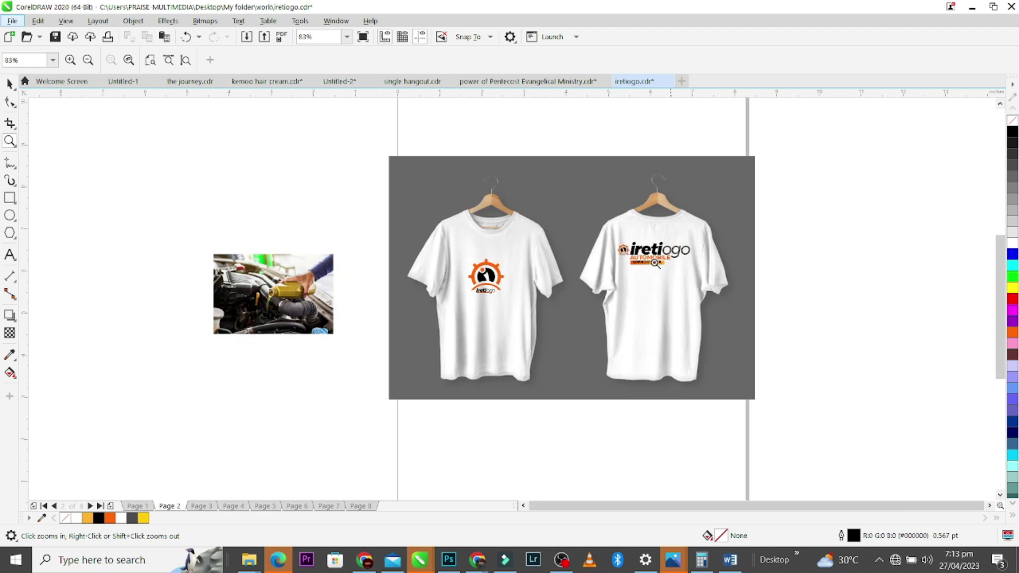
{"action": "left_click_drag", "start_coordinate": [742, 352], "coordinate": [769, 397]}
{"action": "key", "text": "space"}
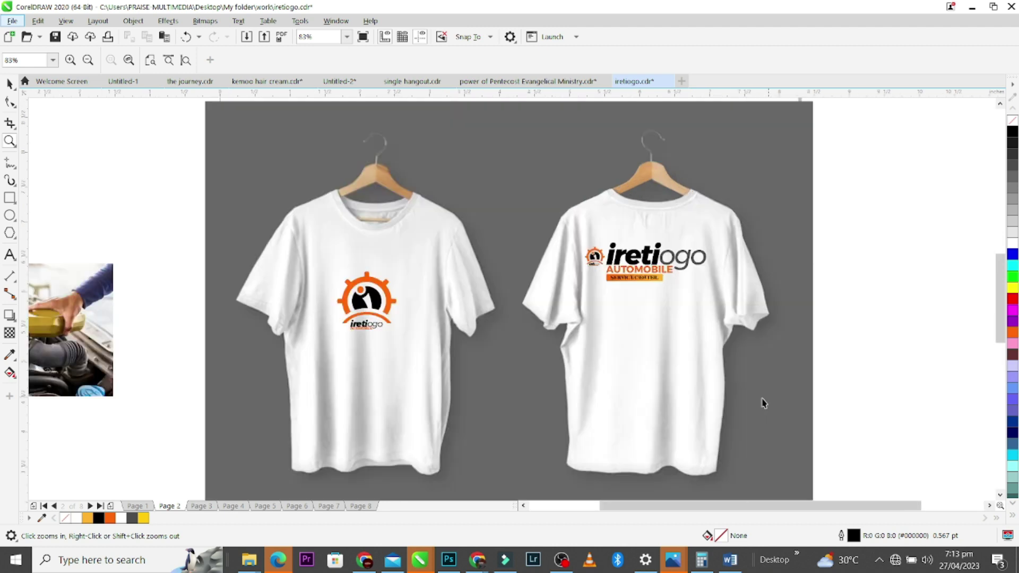
{"action": "left_click", "coordinate": [371, 509]}
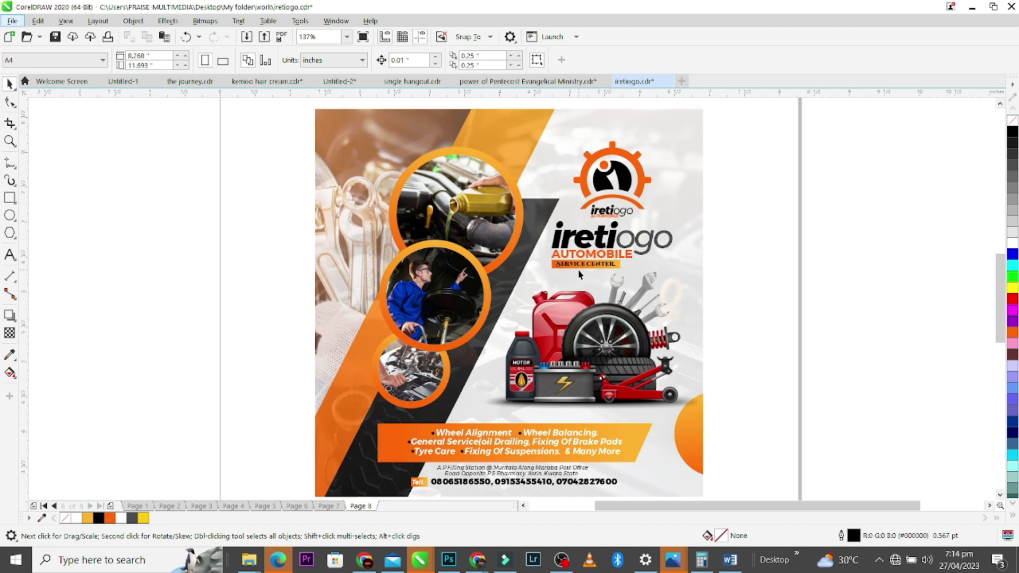
Step: Fit the selected flyer group to the window and show it in Full-Screen Preview
{"action": "left_click", "coordinate": [579, 271]}
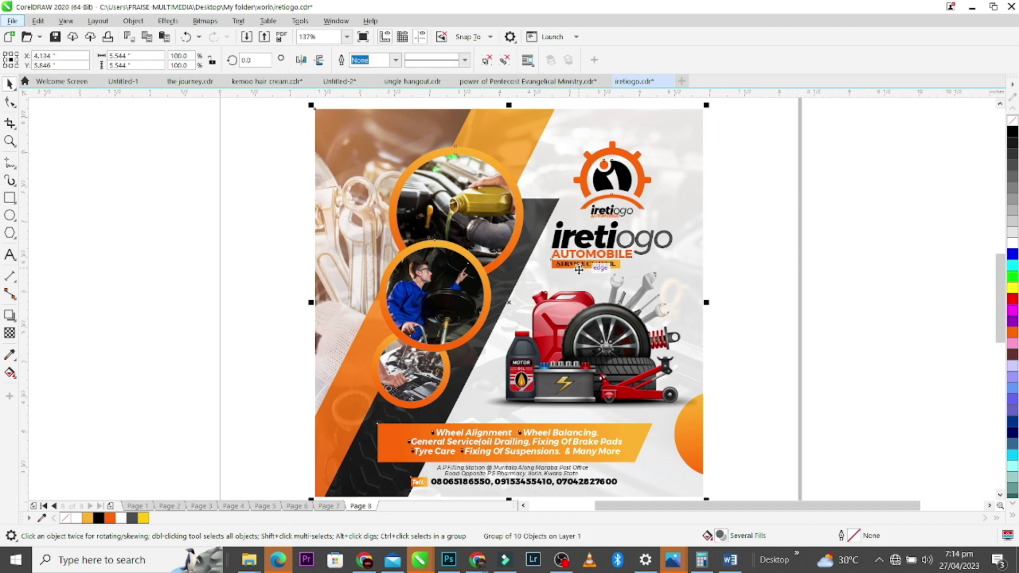
{"action": "key", "text": "shift+F2"}
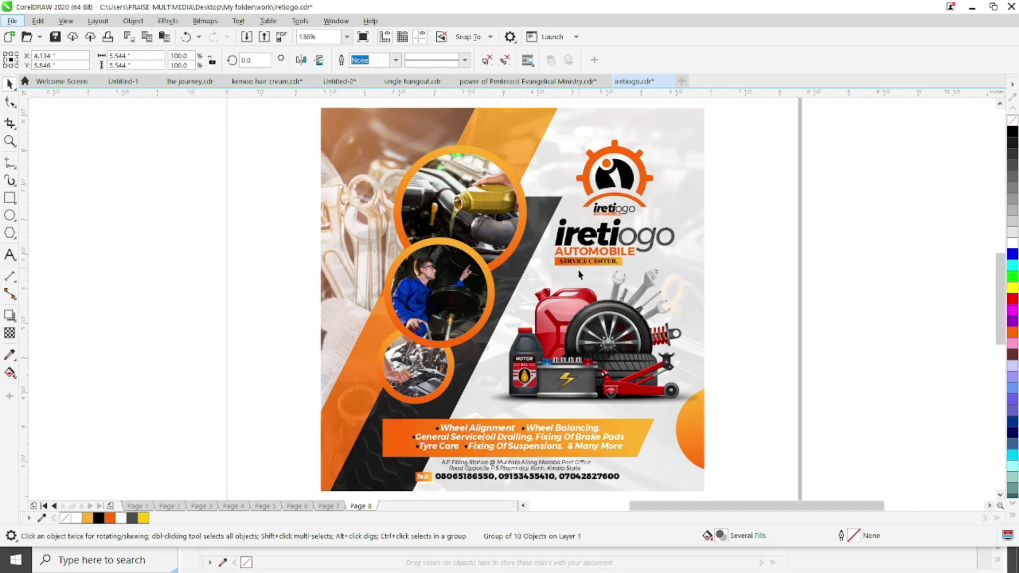
{"action": "key", "text": "F9"}
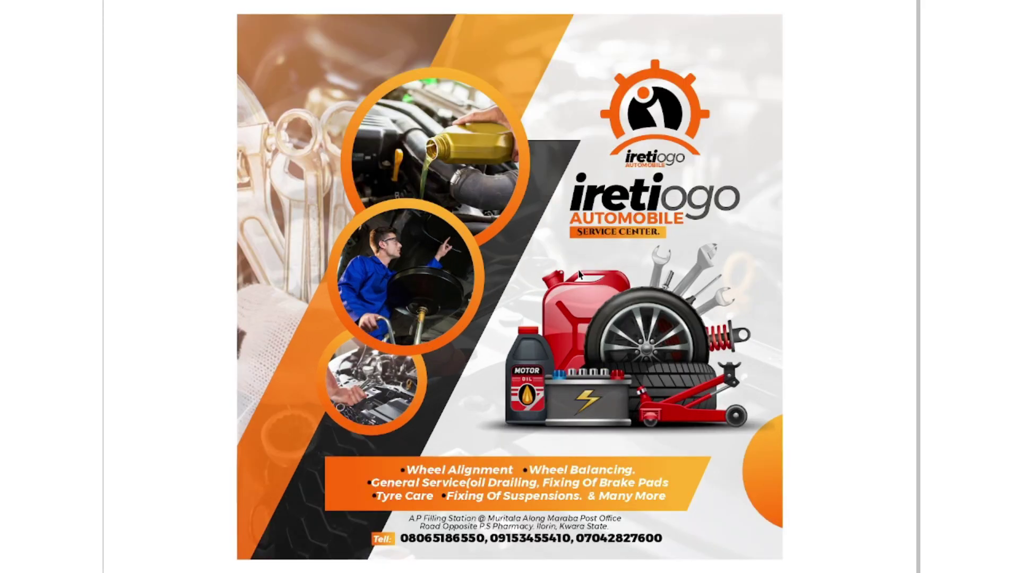